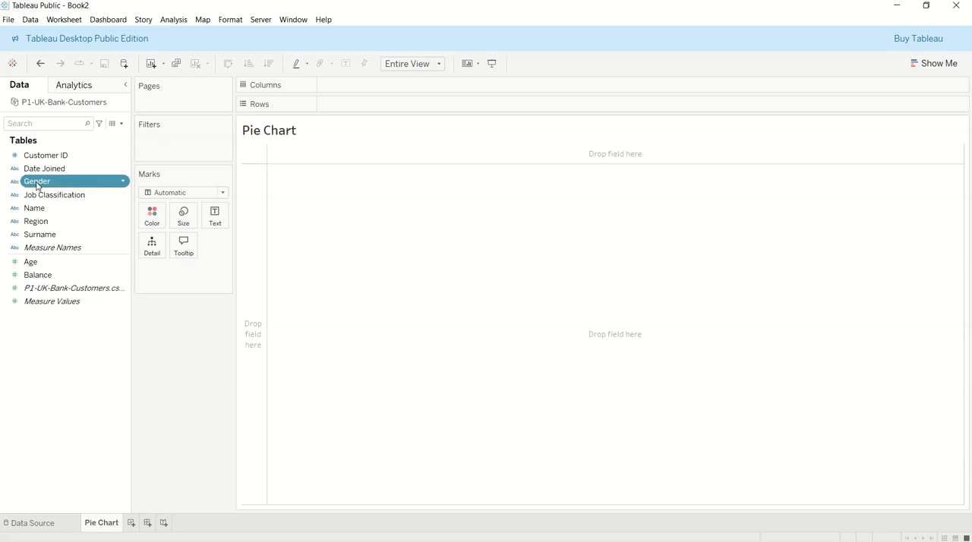
# Color the marks by Gender and size them by Customer ID aggregated as a Count measure
pyautogui.moveTo(41, 187); pyautogui.dragTo(152, 219)
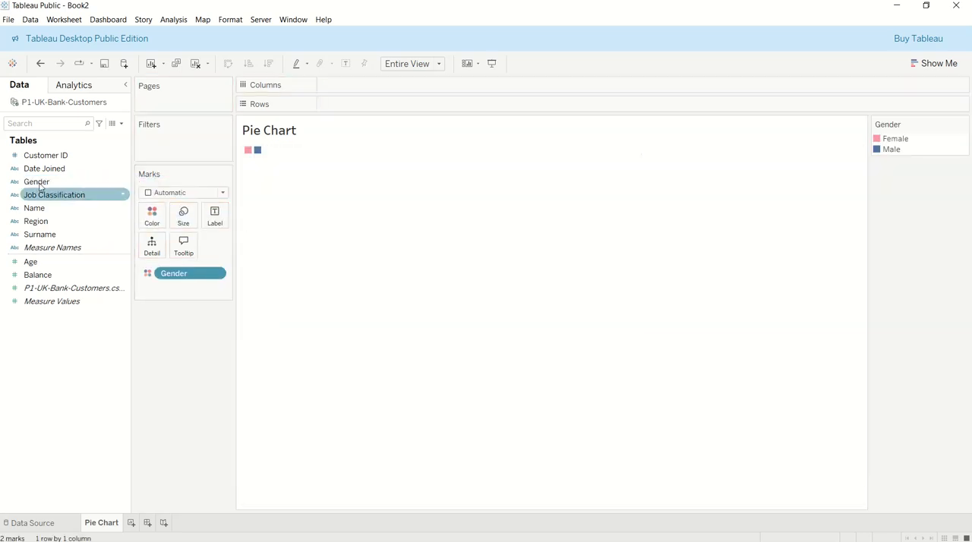
pyautogui.moveTo(42, 162); pyautogui.dragTo(184, 225)
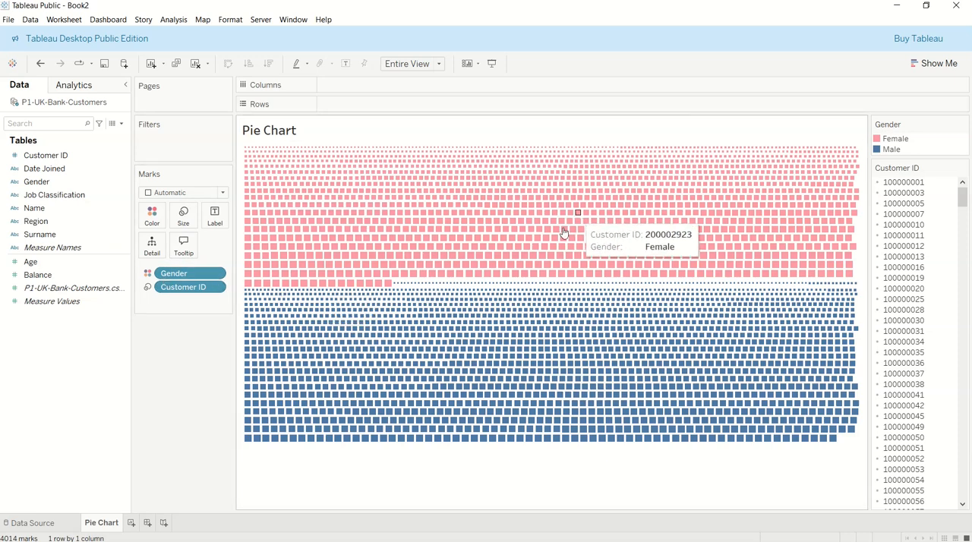
pyautogui.click(215, 288)
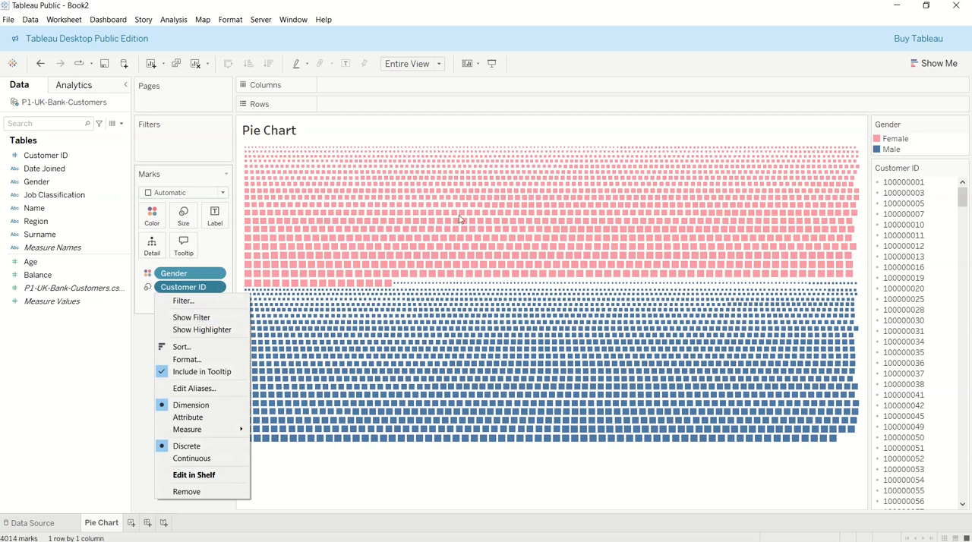
pyautogui.click(945, 67)
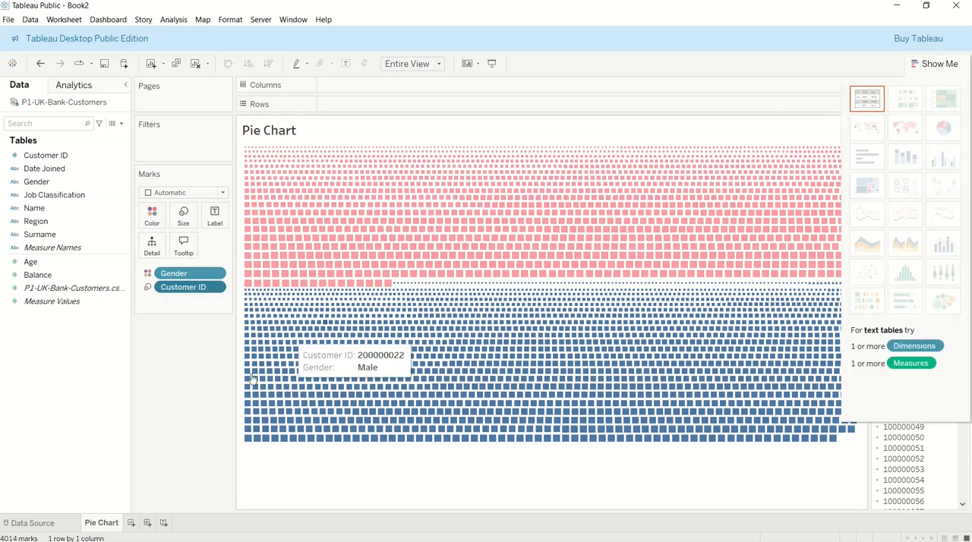
pyautogui.click(218, 287)
pyautogui.moveTo(189, 430)
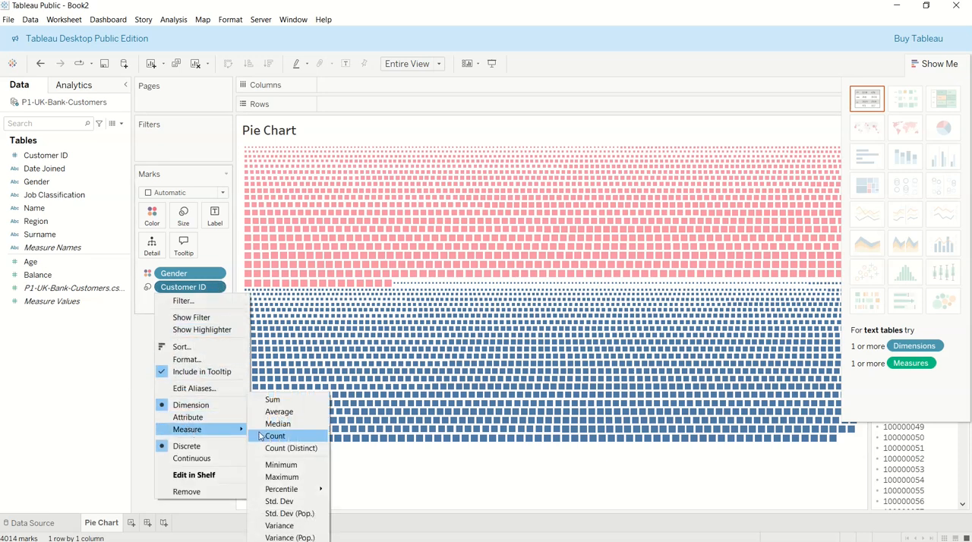
pyautogui.click(293, 446)
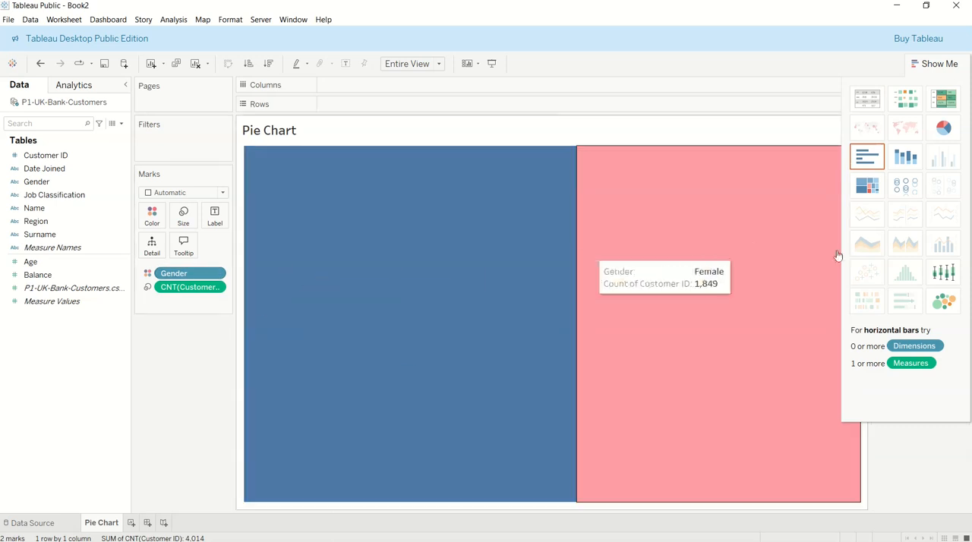
# Convert the view to a pie chart and fit it to Entire View
pyautogui.click(946, 134)
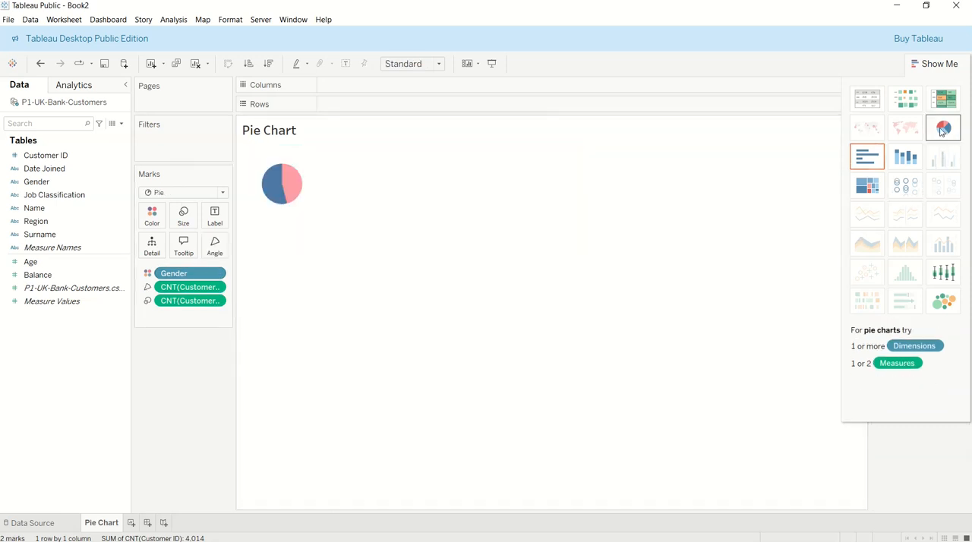
pyautogui.click(414, 65)
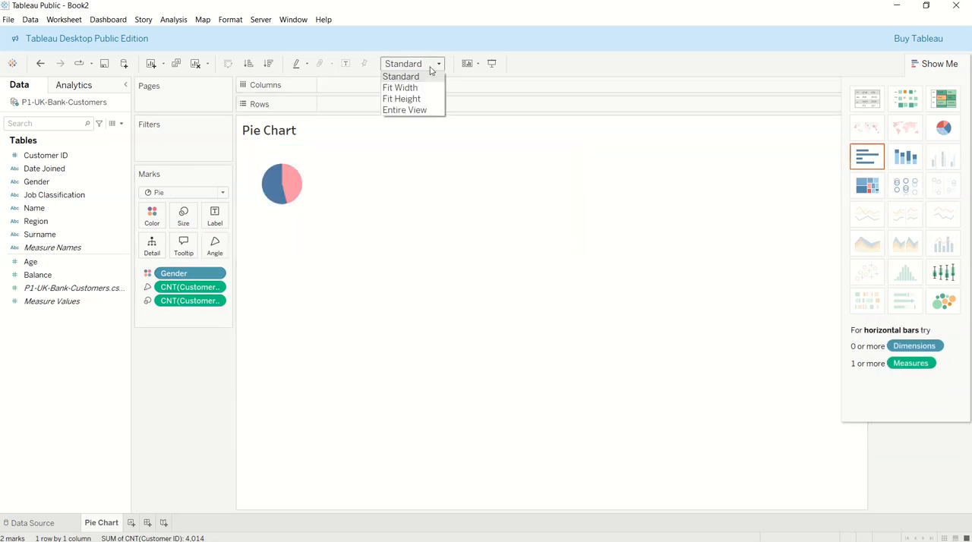
pyautogui.click(409, 111)
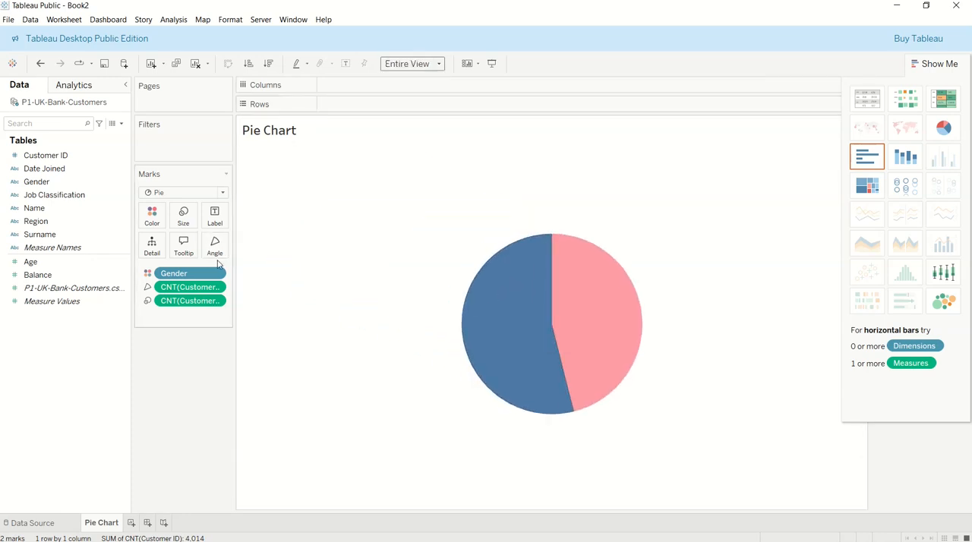
# Enlarge the pie so that it nearly fills the height of the view without being cut off
pyautogui.click(184, 219)
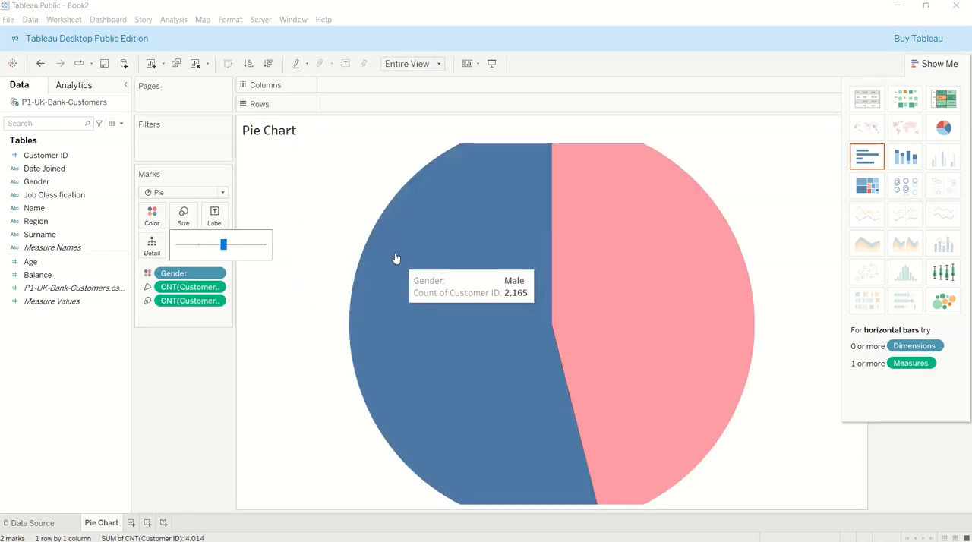
pyautogui.click(201, 246)
pyautogui.click(210, 246)
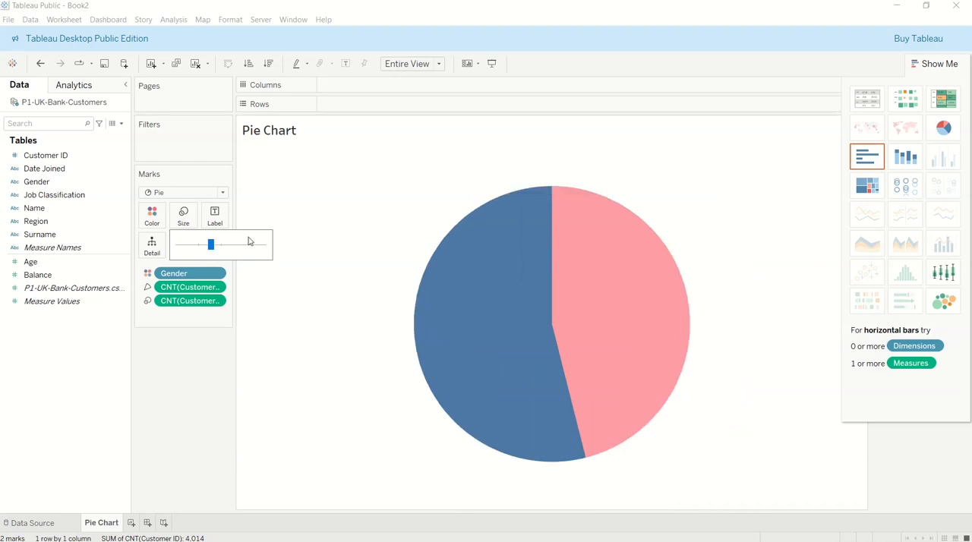
pyautogui.click(219, 246)
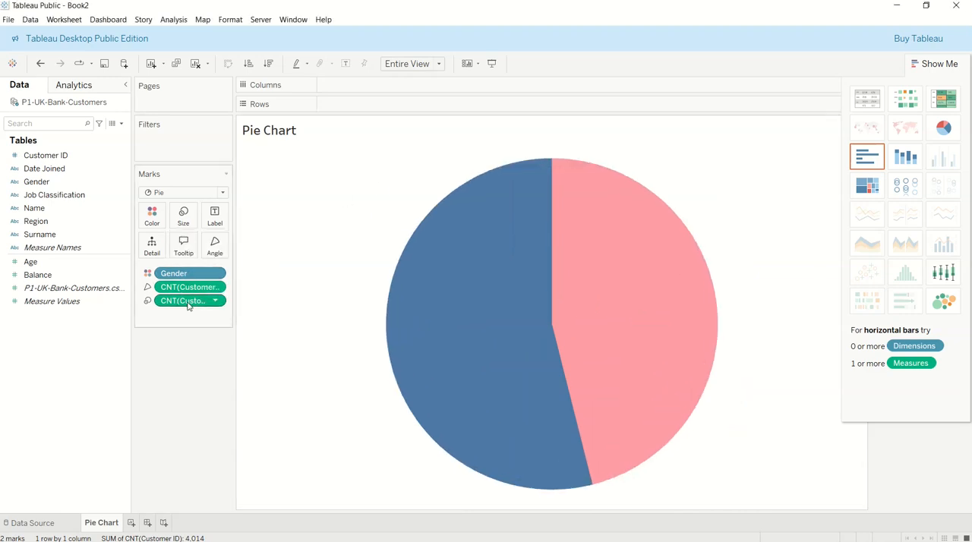
# Label the pie slices with a copy of the Customer ID count and remove the count assigned to Angle
pyautogui.moveTo(188, 304); pyautogui.dragTo(218, 217)
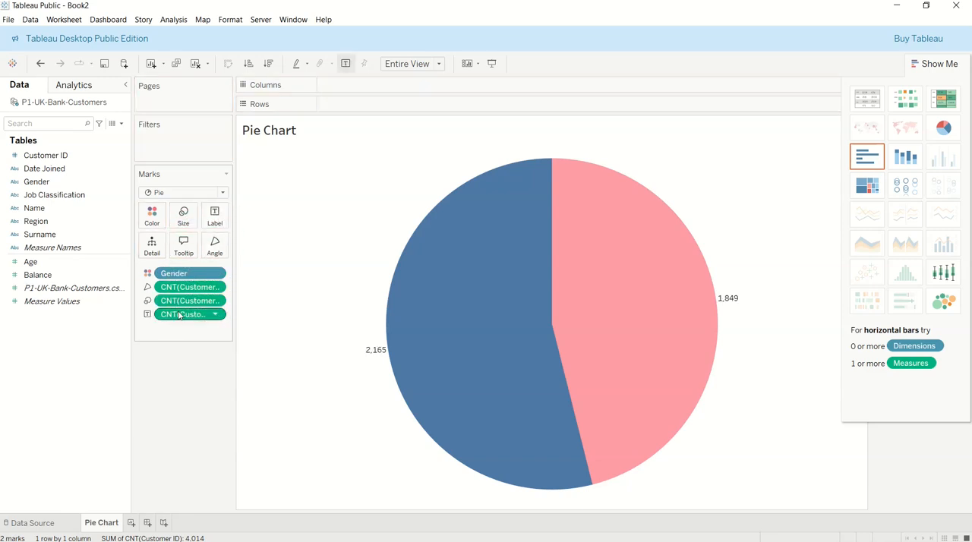
pyautogui.moveTo(190, 288); pyautogui.dragTo(189, 374)
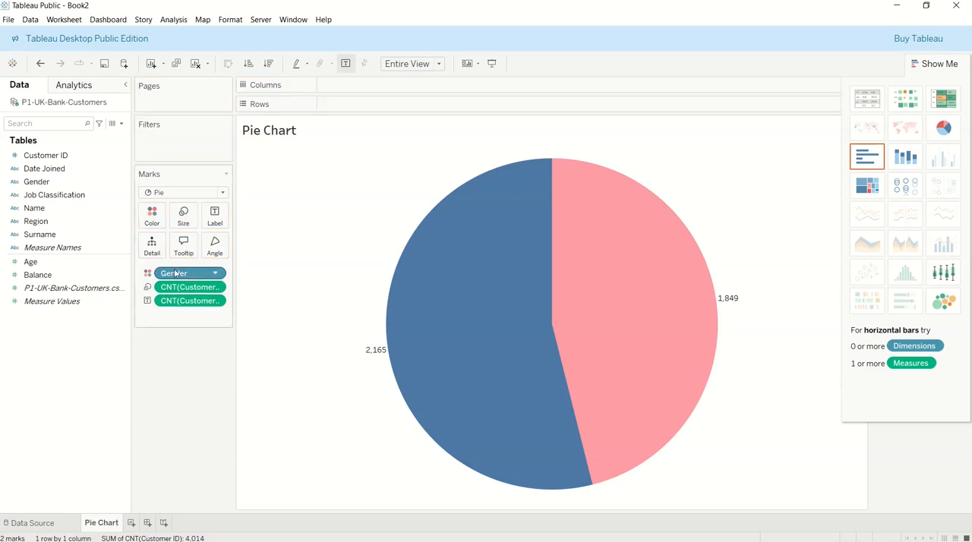
pyautogui.moveTo(423, 311)
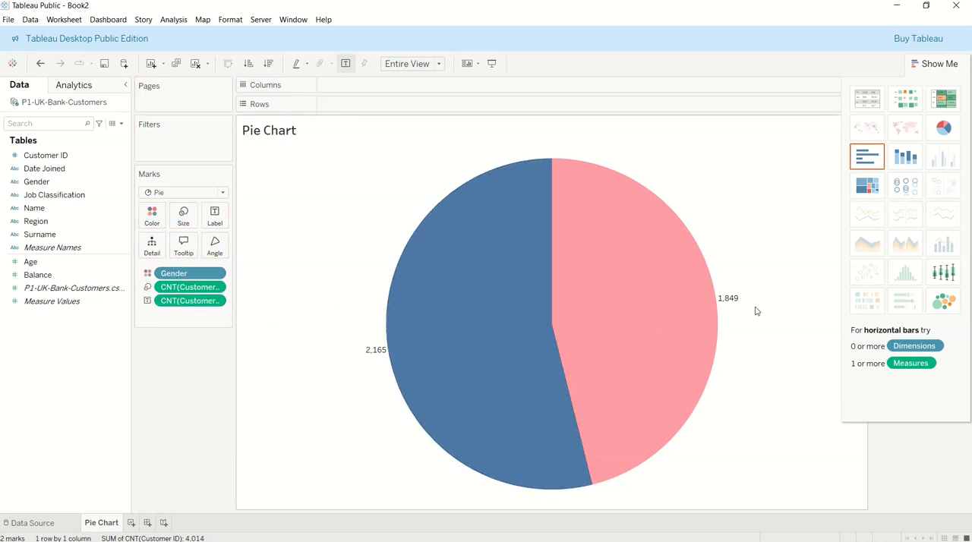
# Add a Difference From table calculation, computed across the table, to the Customer ID count used as the label
pyautogui.click(216, 302)
pyautogui.moveTo(236, 477)
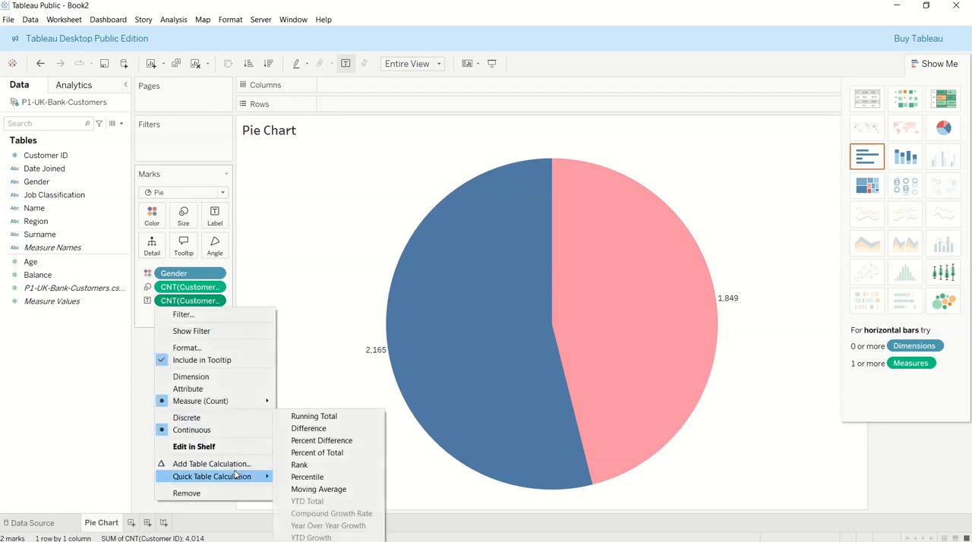
pyautogui.click(194, 466)
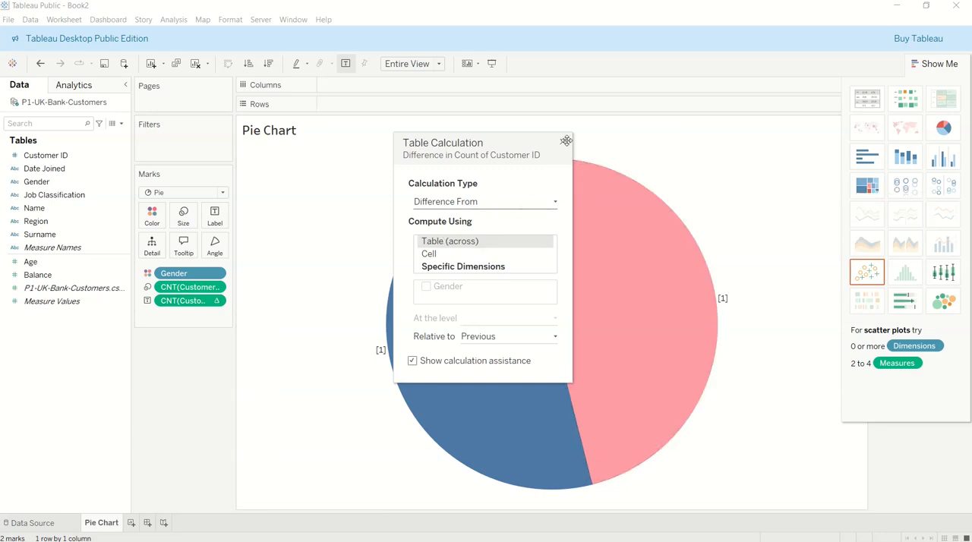
pyautogui.click(563, 142)
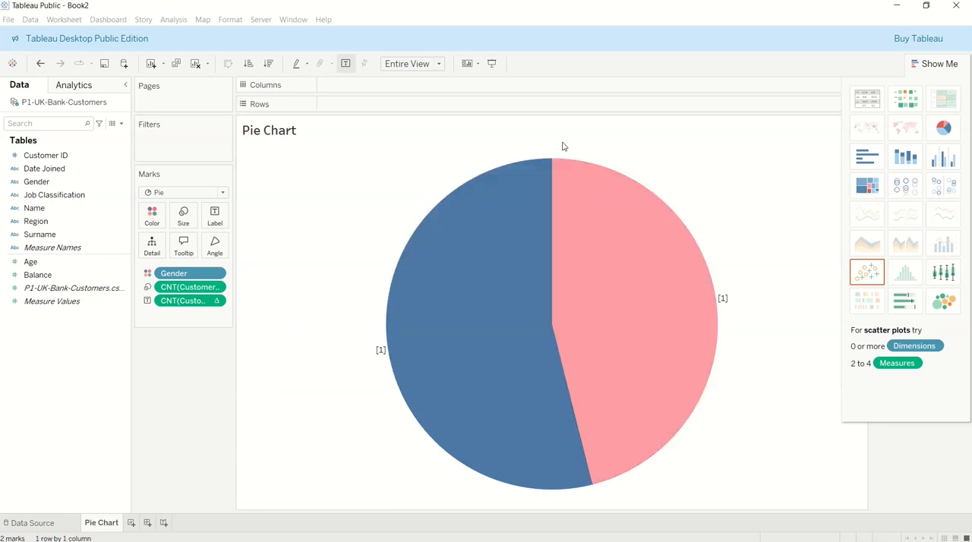
# Apply the Percent of Total quick table calculation to the Customer ID count used as the label
pyautogui.click(214, 301)
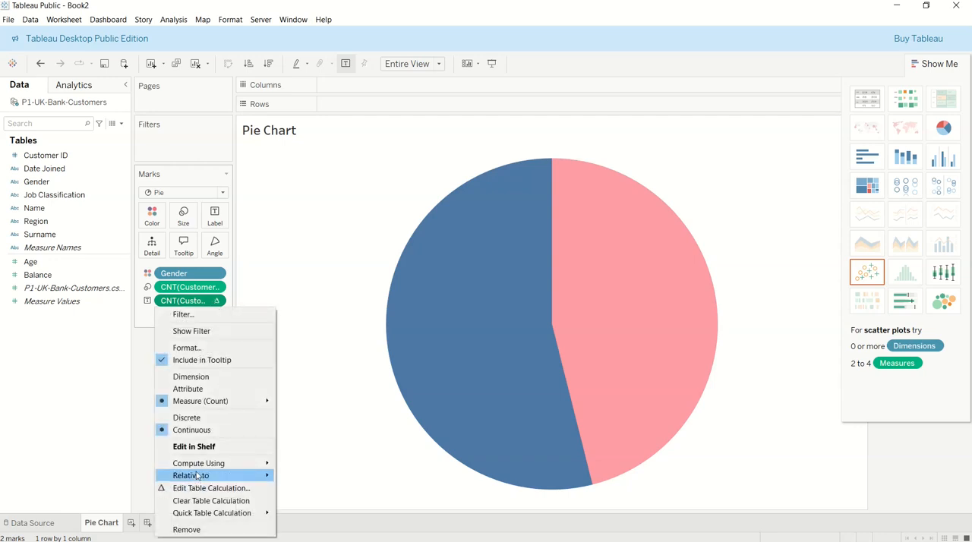
pyautogui.moveTo(207, 513)
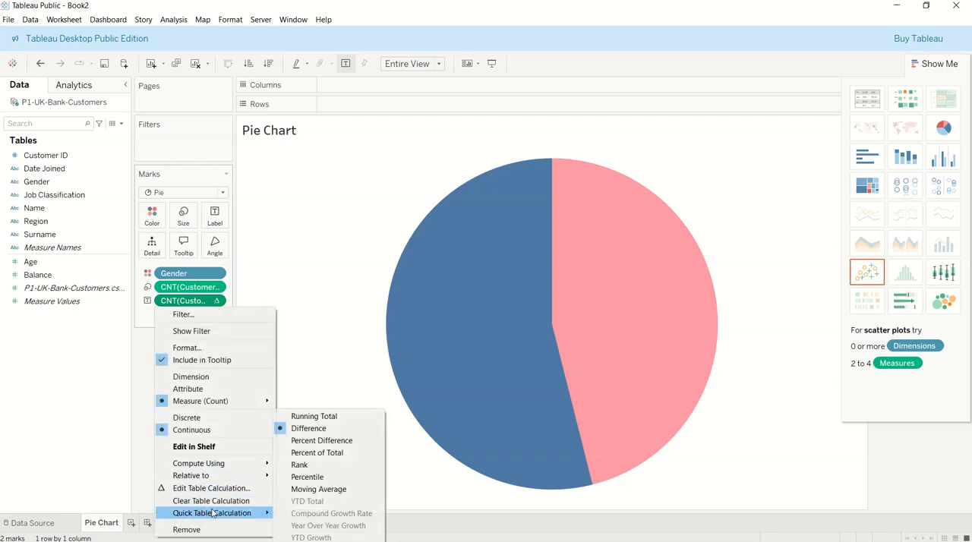
pyautogui.click(326, 453)
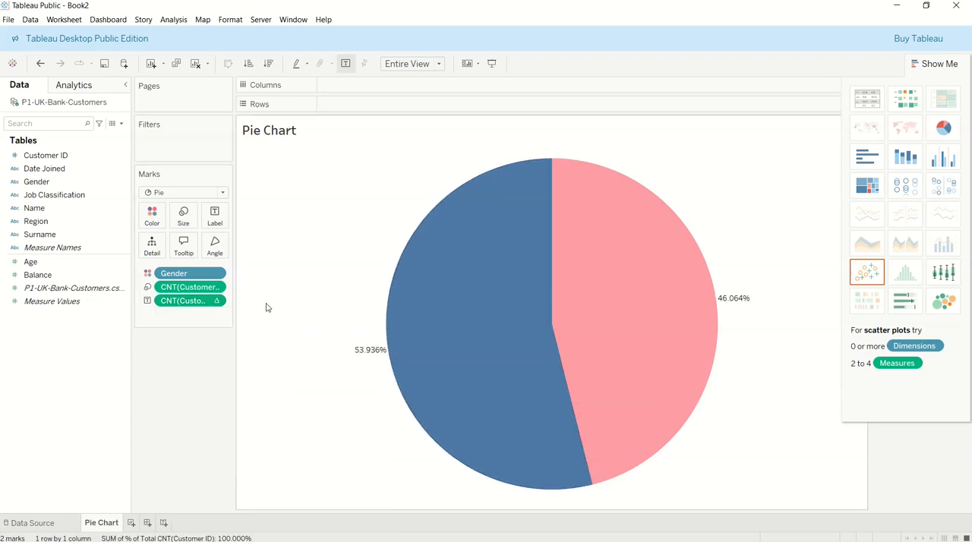
# Format the pie label numbers as Percentage with 0 decimal places
pyautogui.click(217, 302)
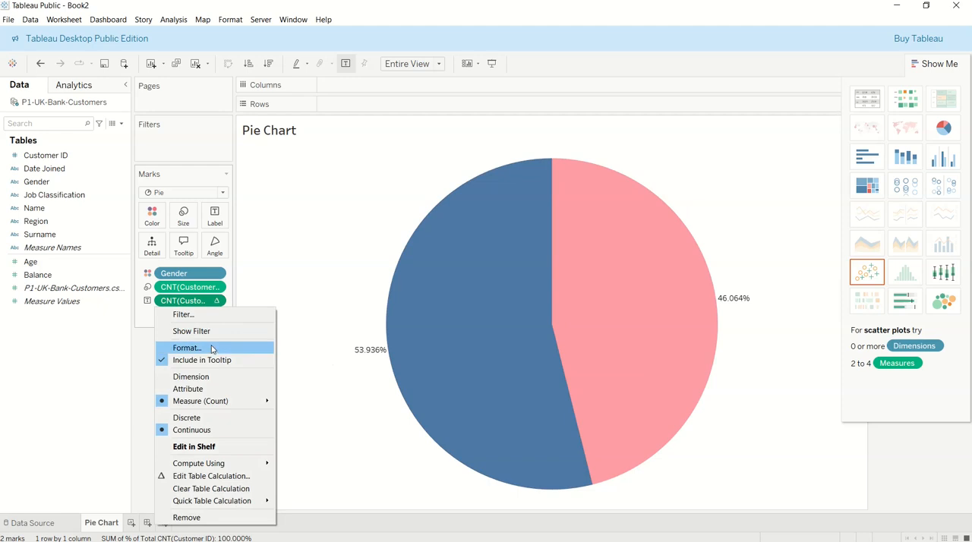
pyautogui.click(205, 290)
pyautogui.click(89, 195)
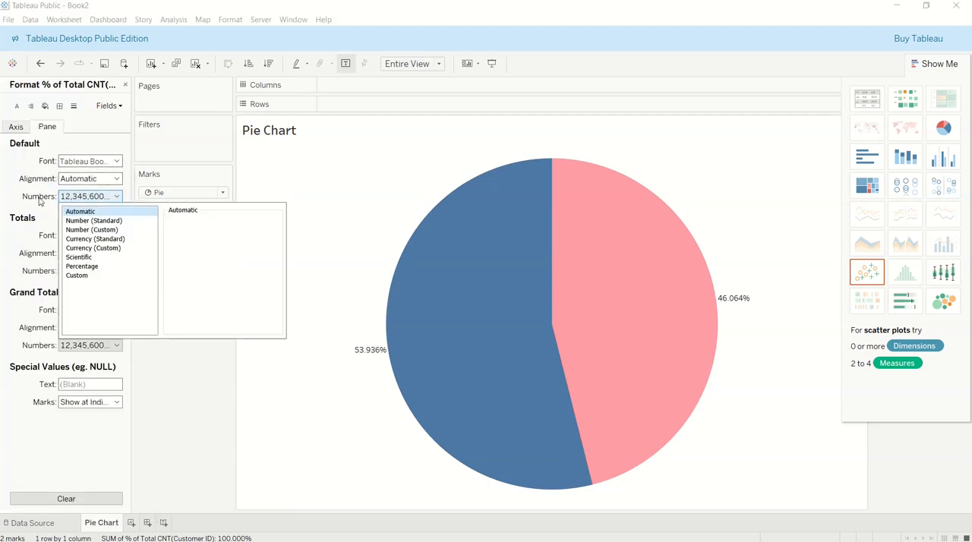
pyautogui.click(87, 266)
pyautogui.click(196, 230)
pyautogui.click(196, 231)
pyautogui.click(196, 236)
pyautogui.click(196, 237)
pyautogui.click(196, 236)
pyautogui.click(196, 237)
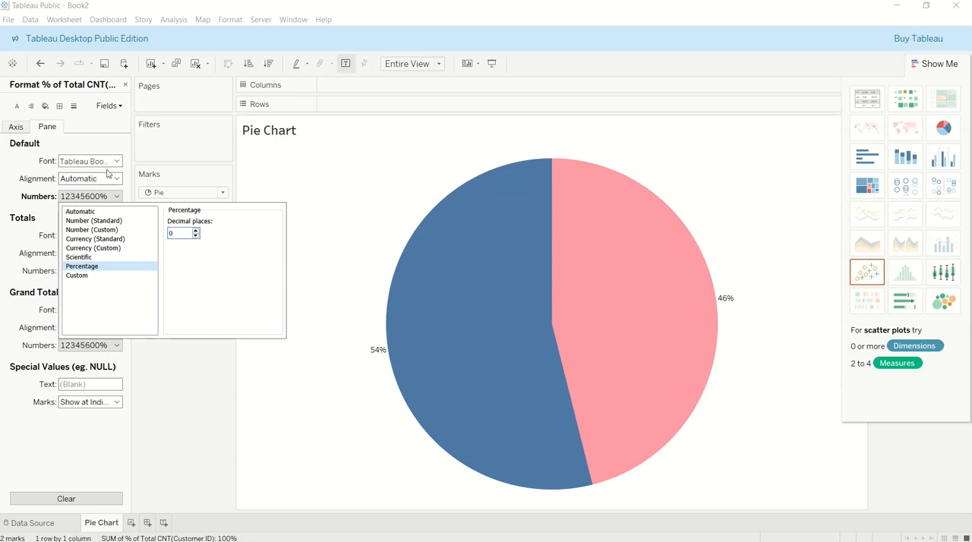
pyautogui.click(32, 163)
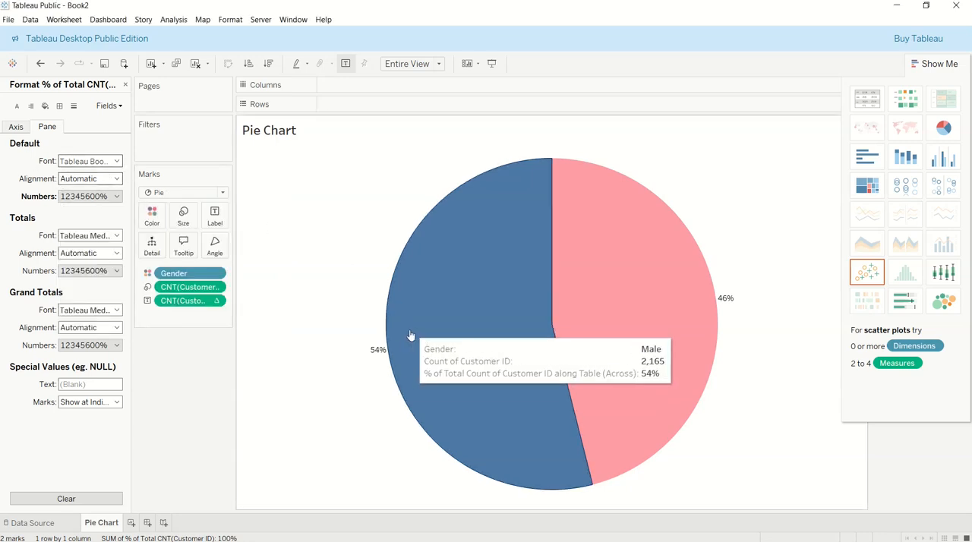
# Make the percentage labels bold and set their font size to 15
pyautogui.click(115, 162)
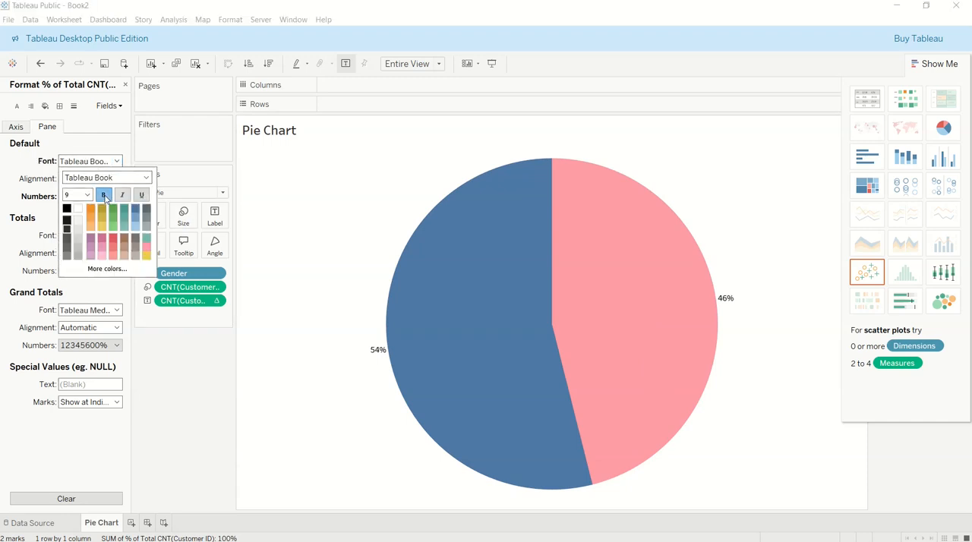
pyautogui.click(88, 195)
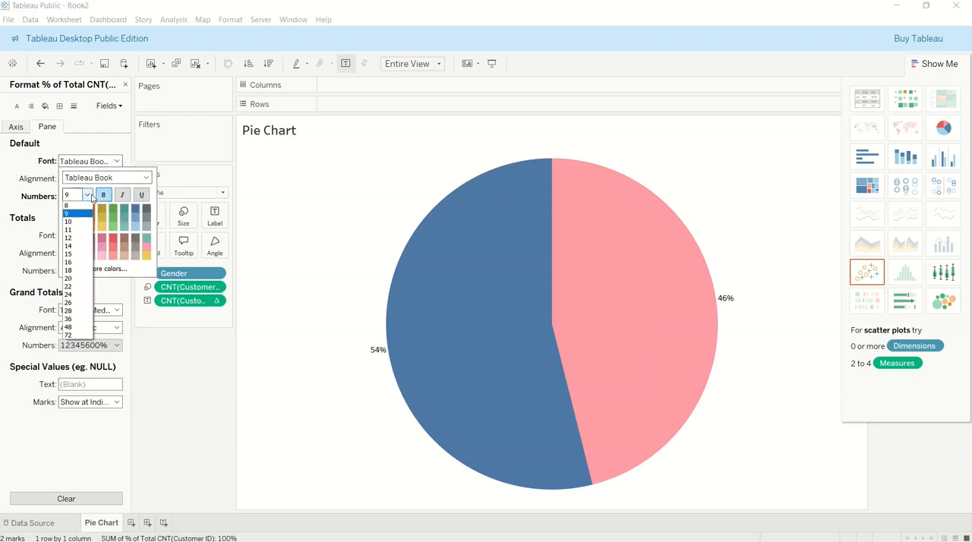
pyautogui.click(73, 255)
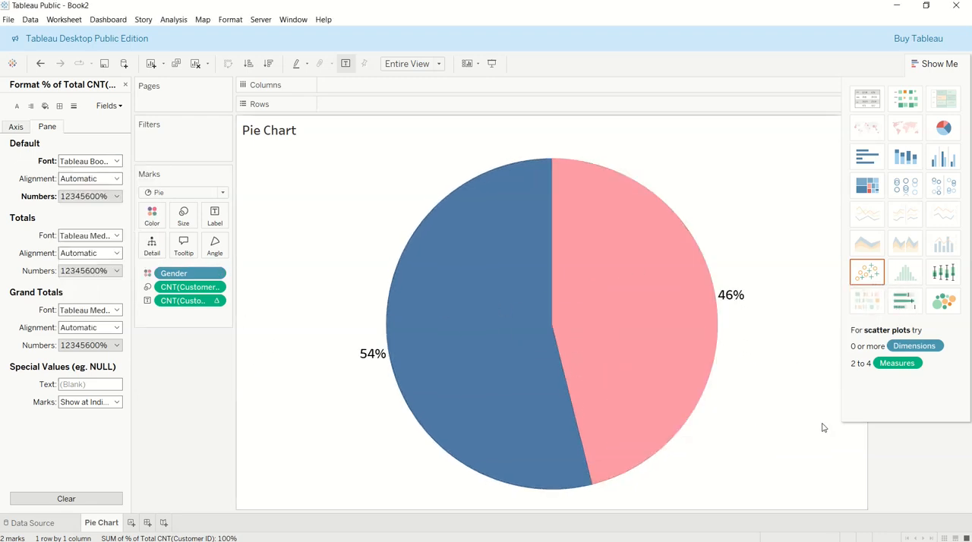
# Close the Show Me chart suggestions and check the details of the Male and Female slices
pyautogui.click(949, 62)
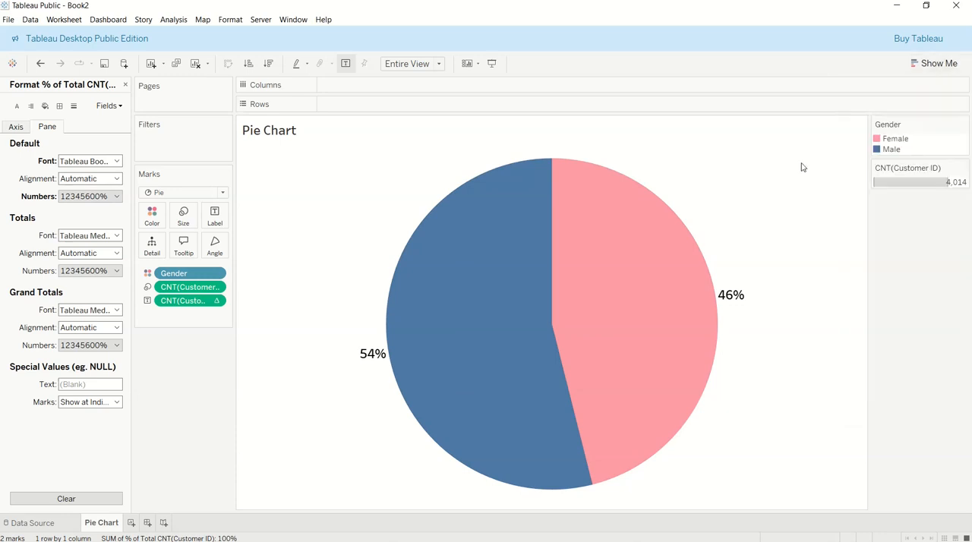
pyautogui.moveTo(375, 352)
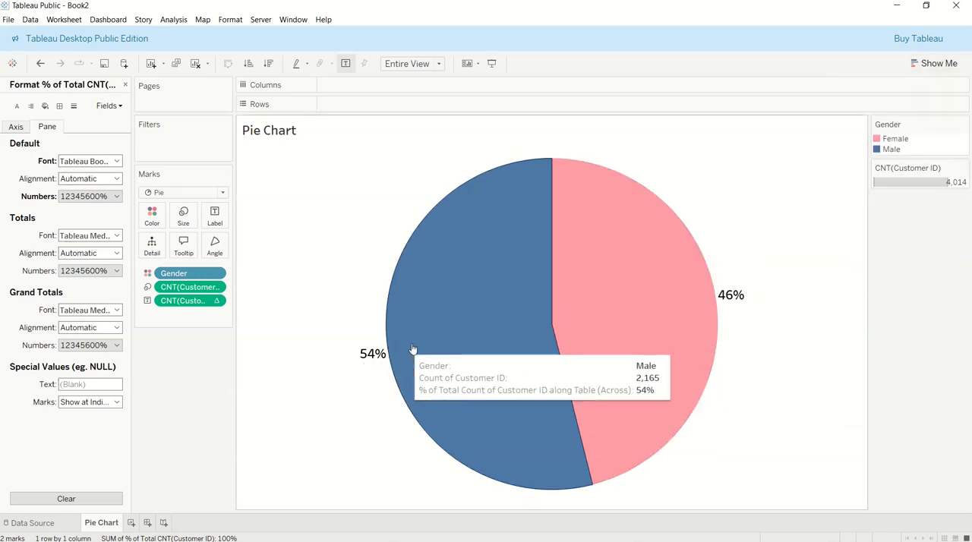
pyautogui.moveTo(609, 311)
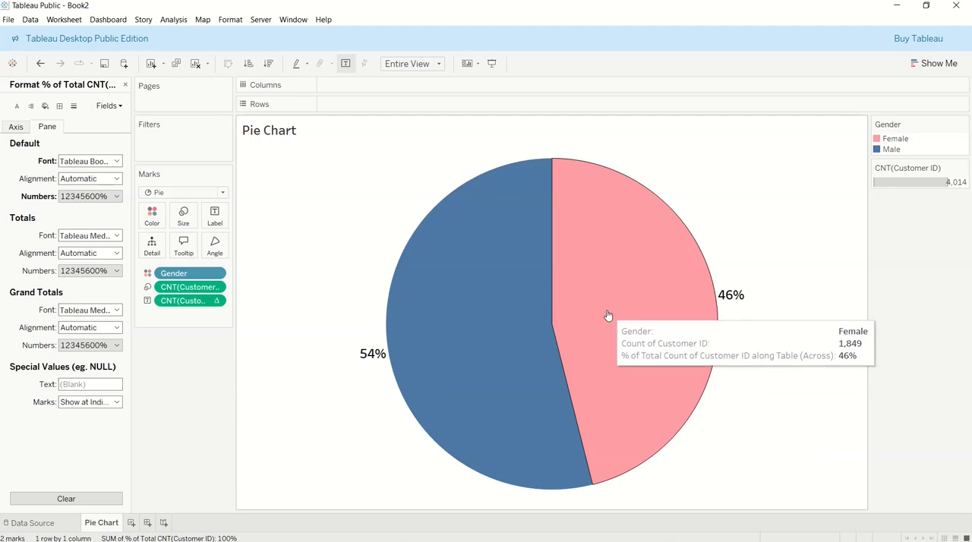
# Try several Automatic palette colors for Female in the Gender colors, assign pink, and clear the Female highlight
pyautogui.click(894, 139)
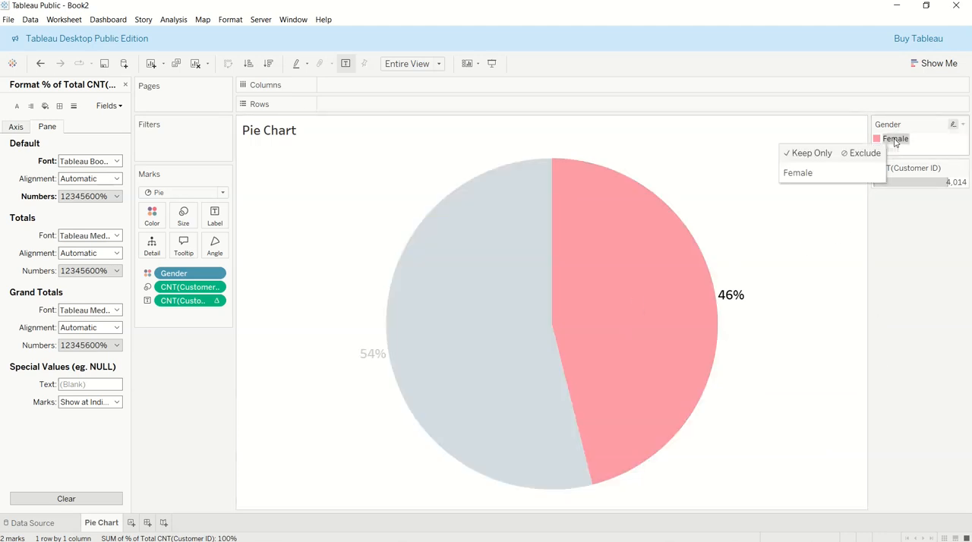
pyautogui.doubleClick(894, 140)
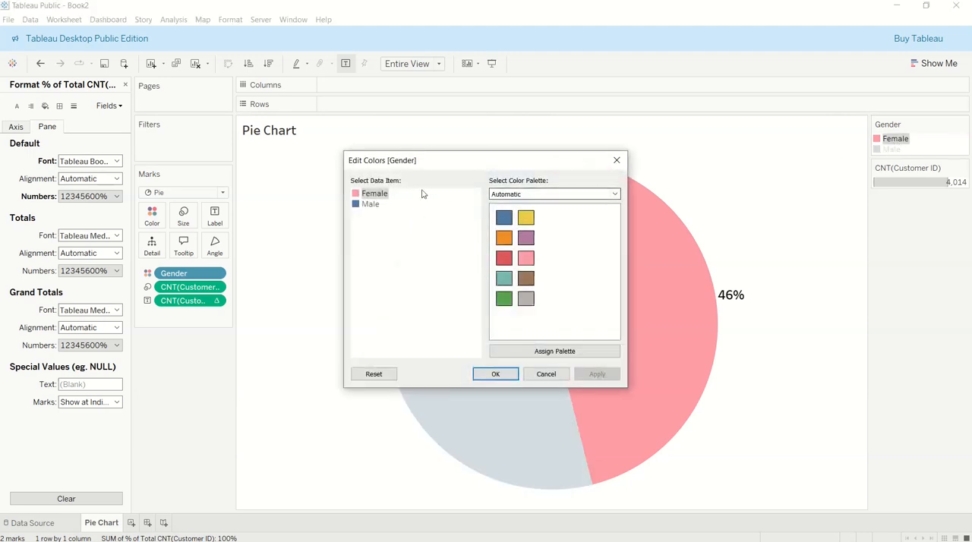
pyautogui.click(526, 259)
pyautogui.click(526, 237)
pyautogui.click(526, 217)
pyautogui.click(505, 238)
pyautogui.click(529, 260)
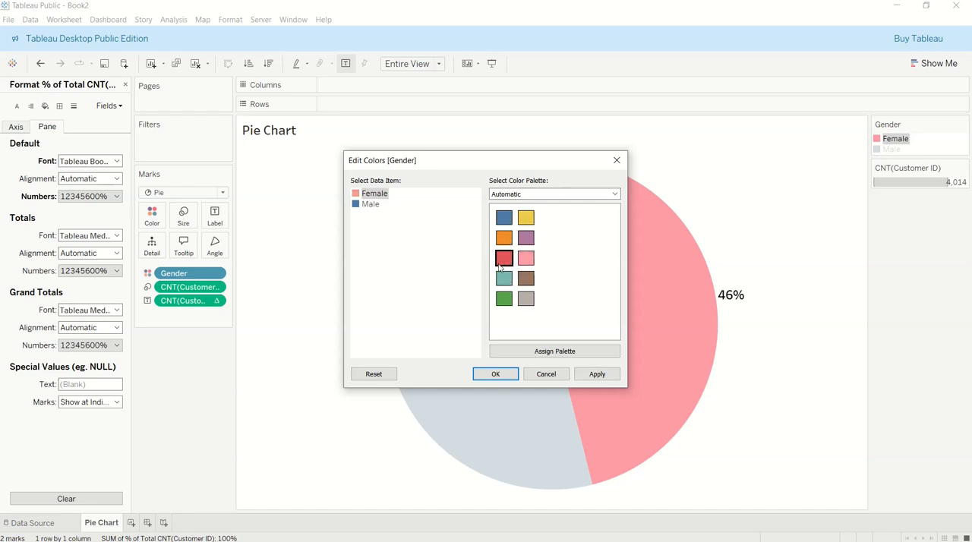
pyautogui.click(526, 259)
pyautogui.click(495, 374)
pyautogui.click(326, 348)
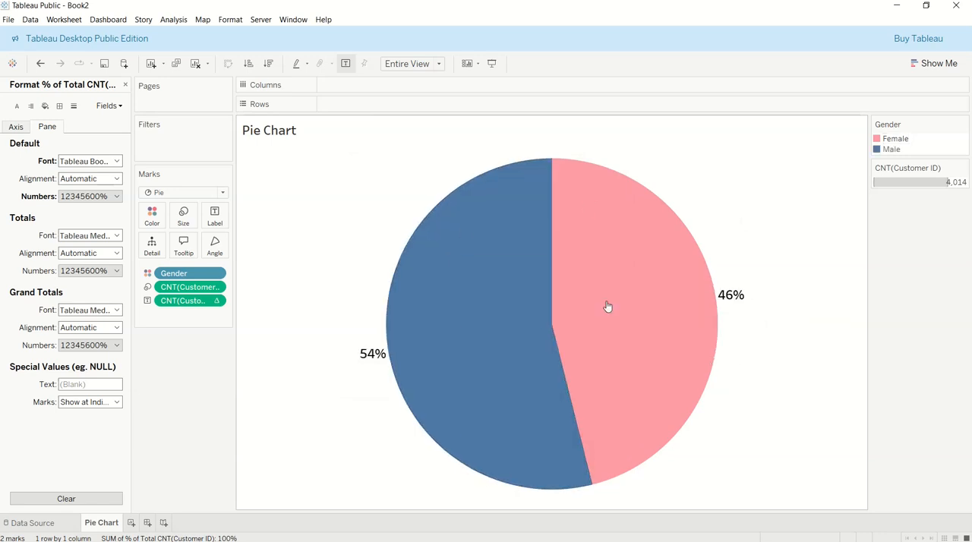
# Add a new worksheet and rename it Histogram
pyautogui.click(131, 523)
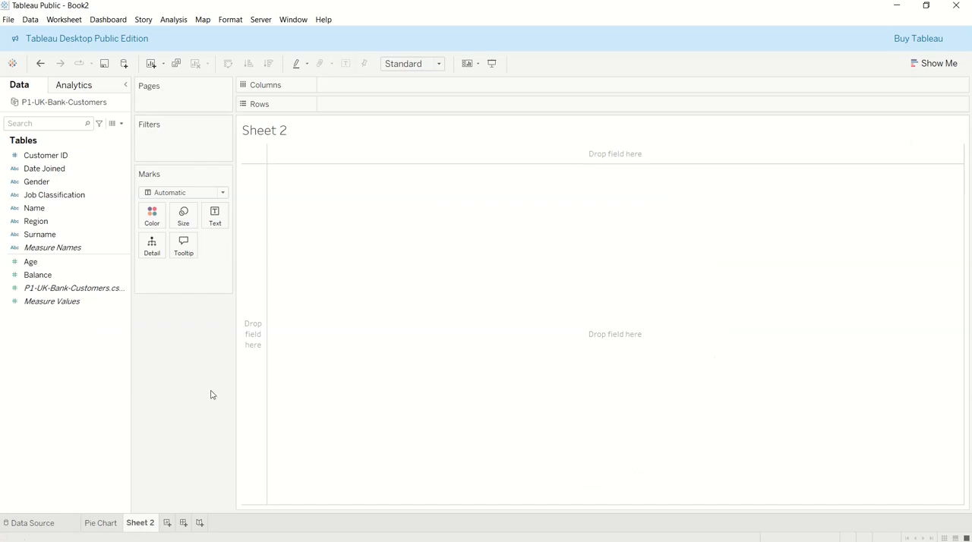
pyautogui.doubleClick(144, 524)
pyautogui.write('Histogram')
pyautogui.press('Return')
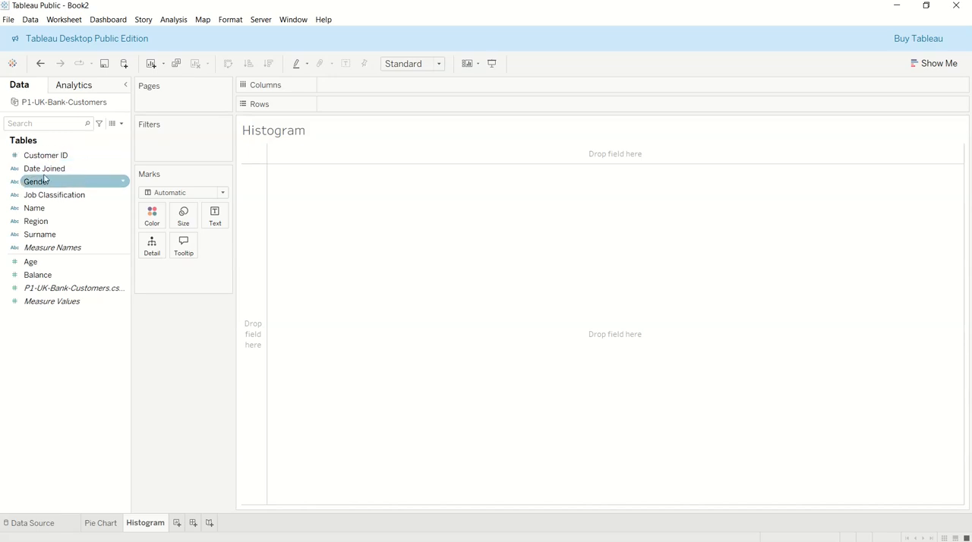
# Examine the Age values in the P1-UK-Bank-Customers source data, and close the data view
pyautogui.click(33, 265)
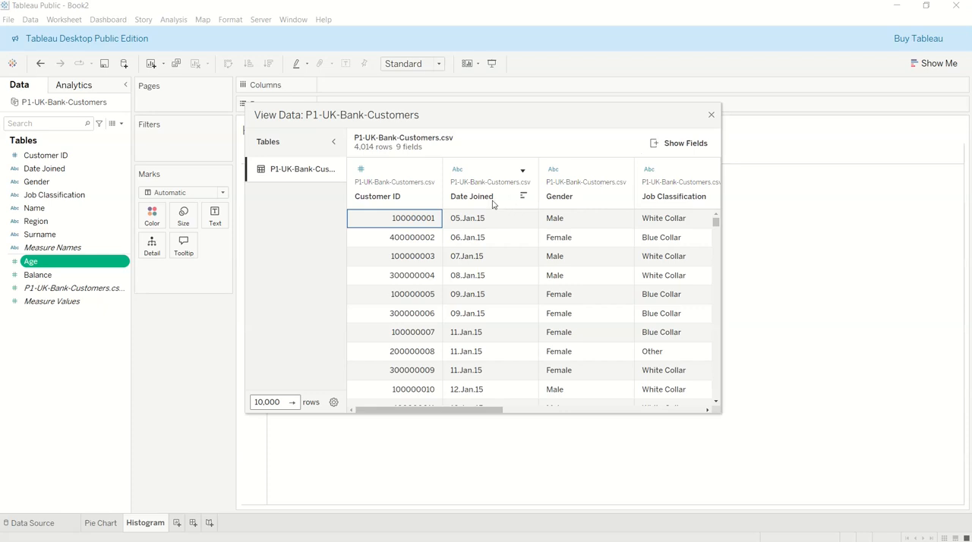
pyautogui.moveTo(463, 413); pyautogui.dragTo(657, 422)
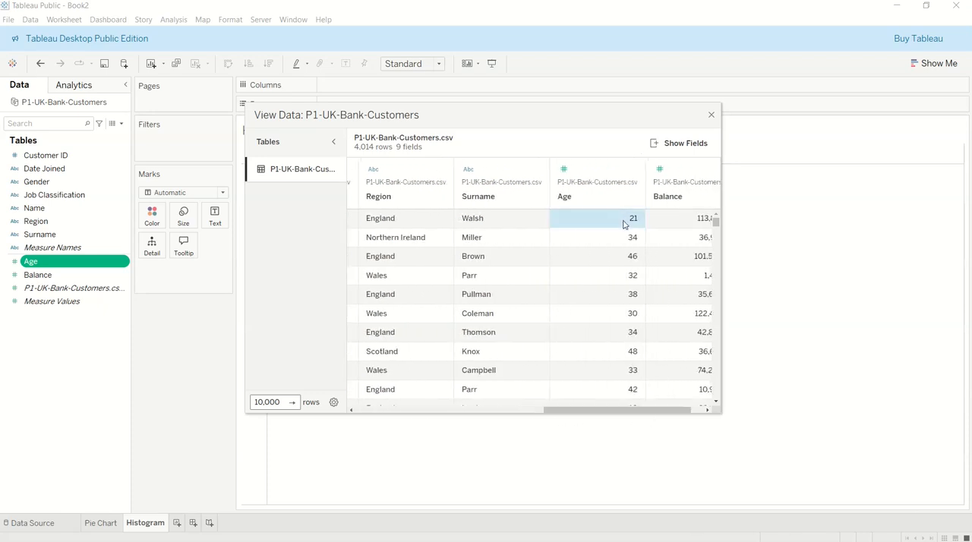
pyautogui.scroll(-5, 622, 235)
pyautogui.scroll(-5, 621, 253)
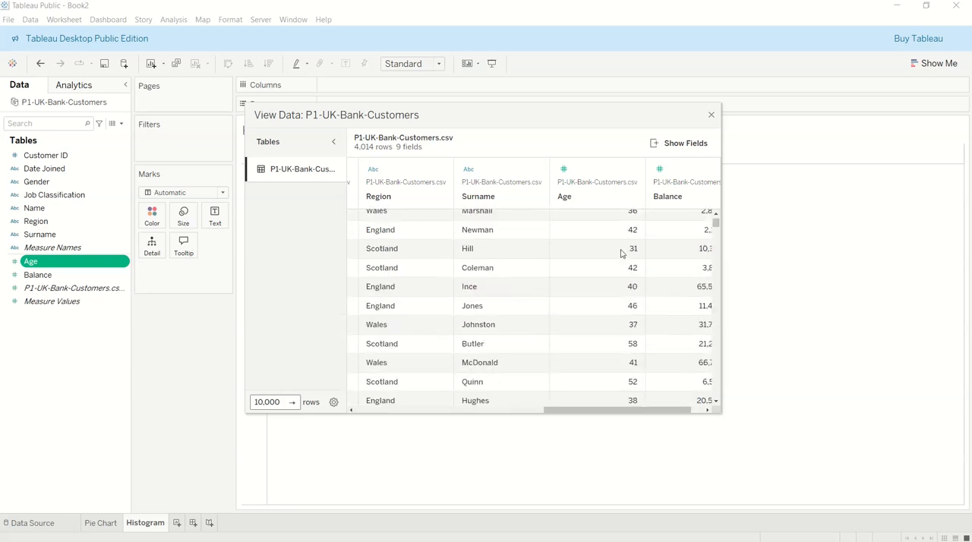
pyautogui.scroll(5, 622, 253)
pyautogui.scroll(4, 621, 254)
pyautogui.scroll(-6, 621, 254)
pyautogui.scroll(-4, 622, 254)
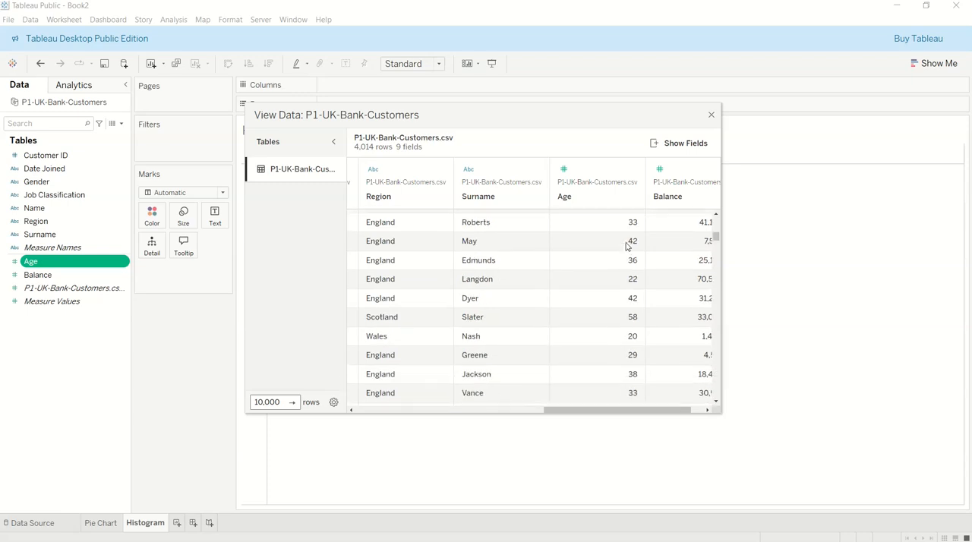
pyautogui.scroll(-15, 628, 245)
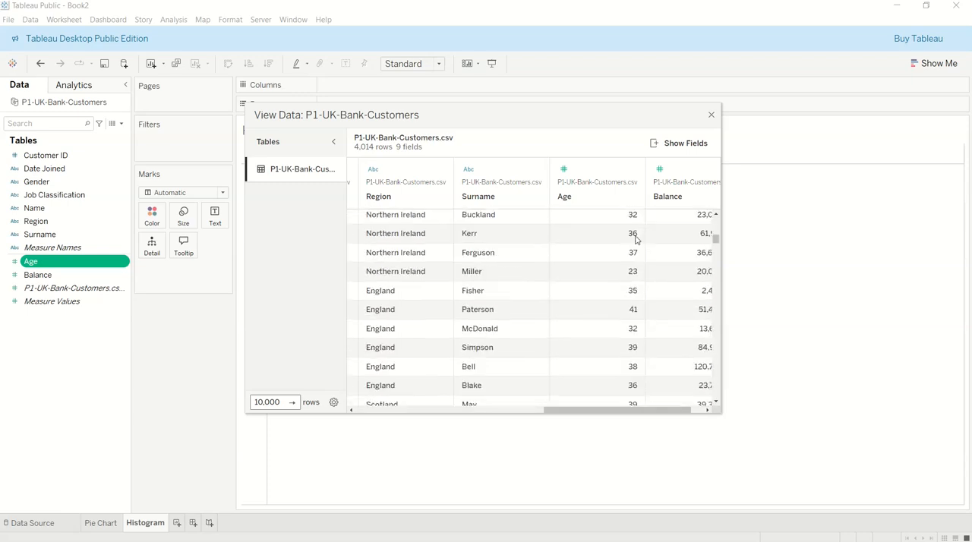
pyautogui.scroll(-12, 628, 245)
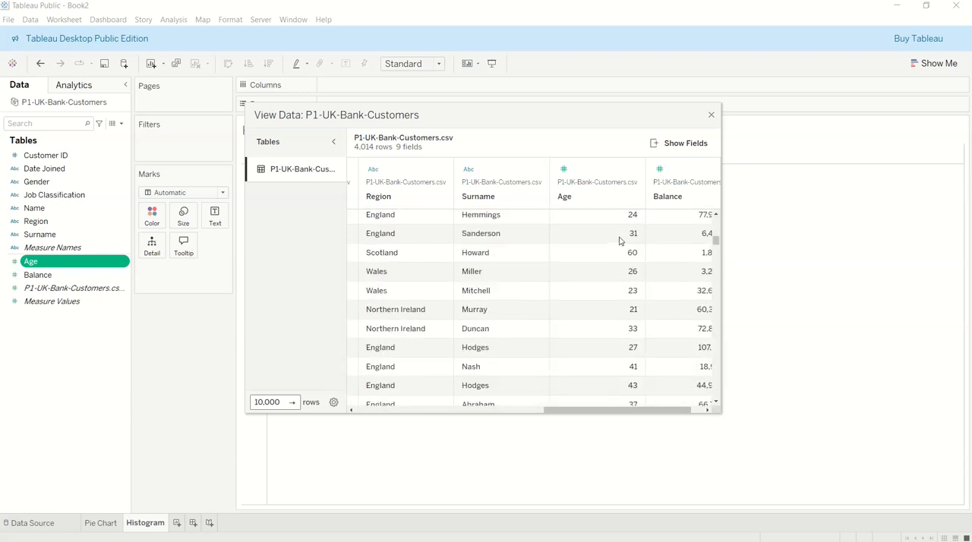
pyautogui.scroll(-1, 617, 231)
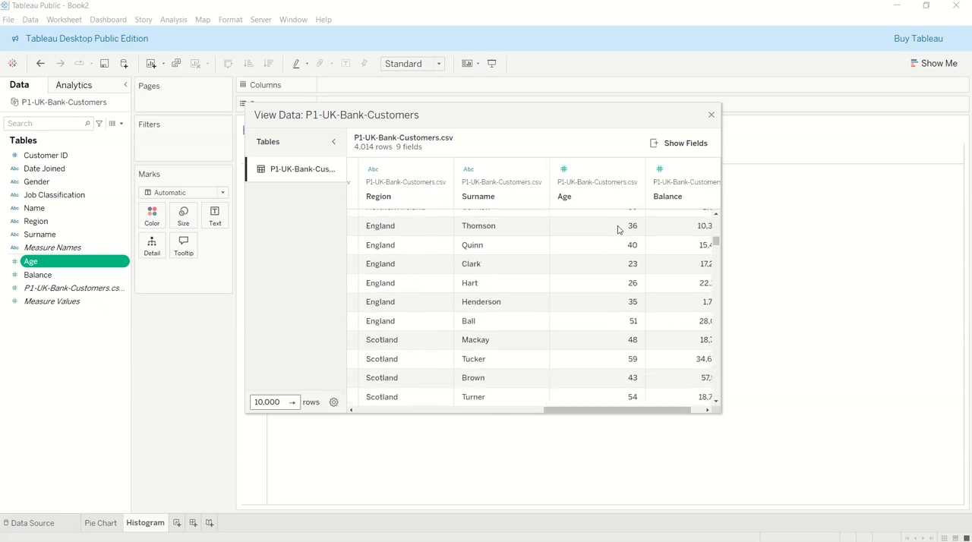
pyautogui.scroll(-15, 619, 227)
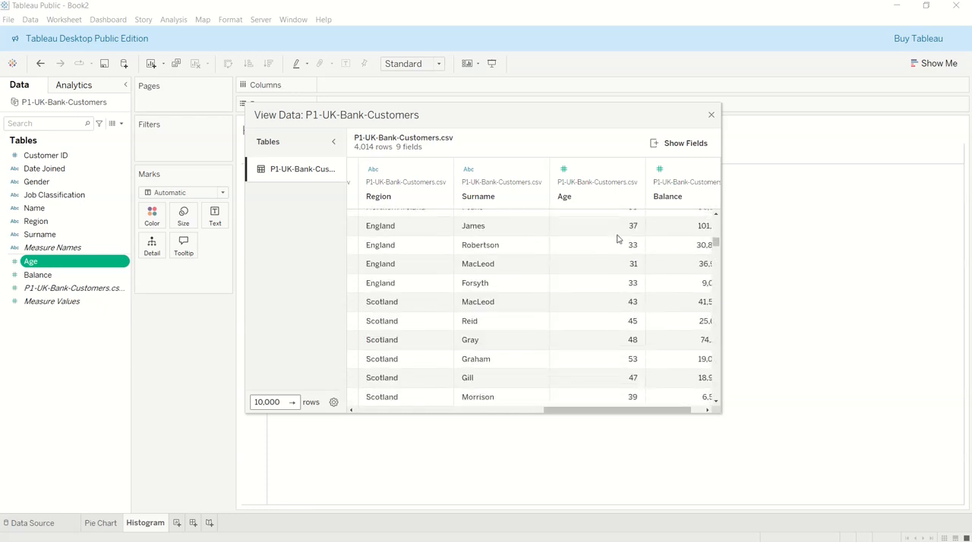
pyautogui.scroll(-15, 616, 241)
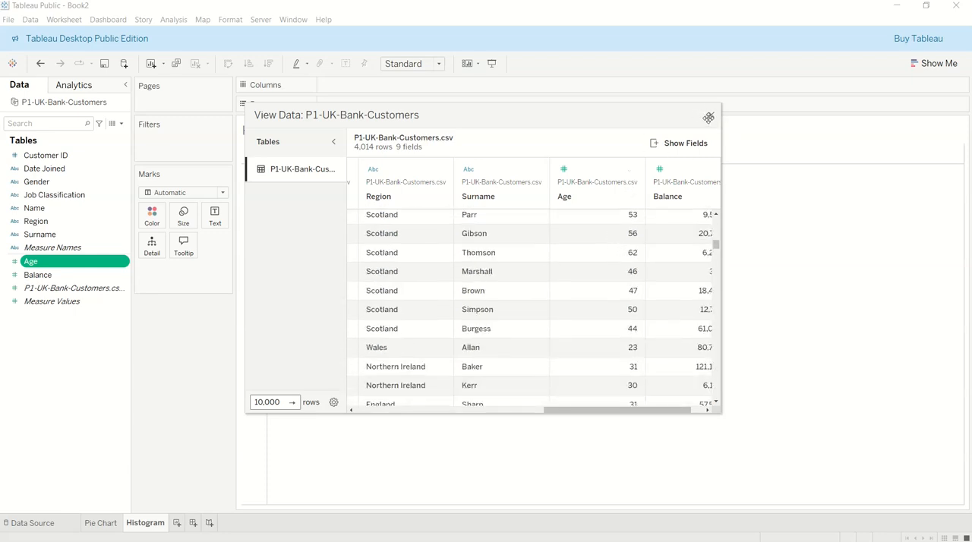
pyautogui.click(711, 117)
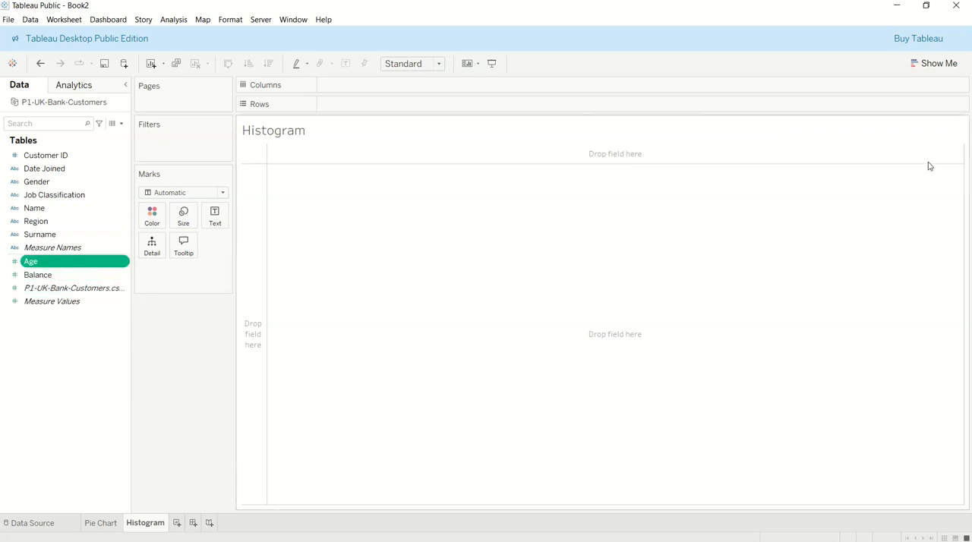
# Create a histogram of Age from the Show Me suggestions and set the size of its age bins to 5
pyautogui.click(934, 64)
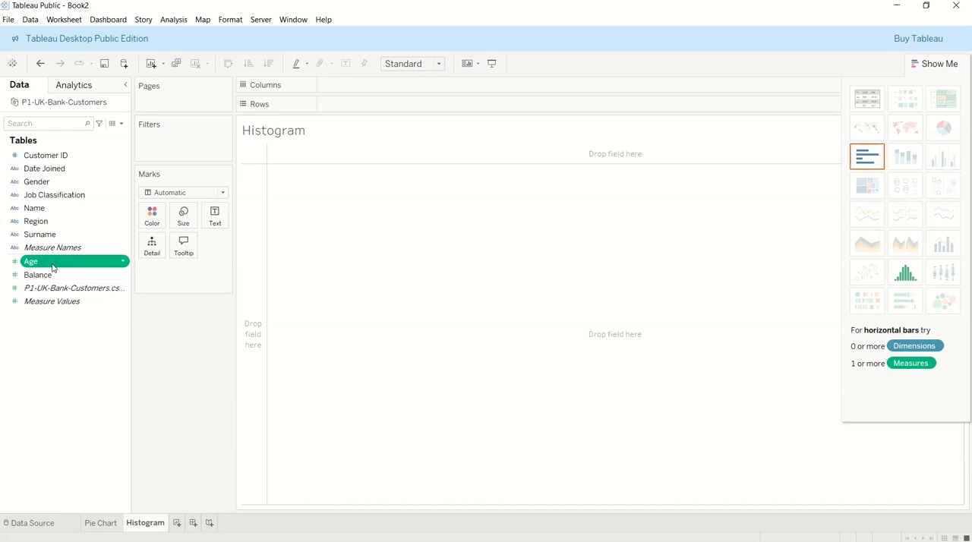
pyautogui.click(905, 274)
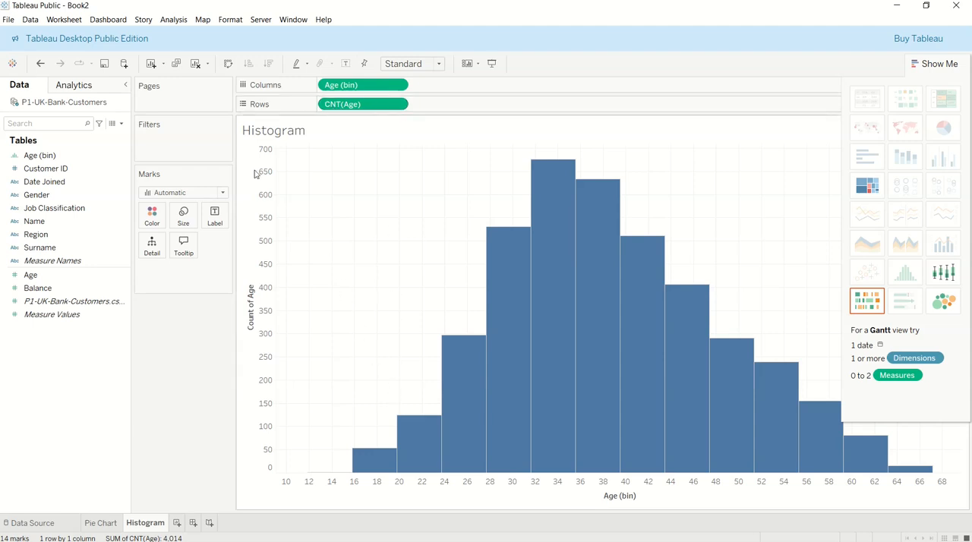
pyautogui.rightClick(62, 156)
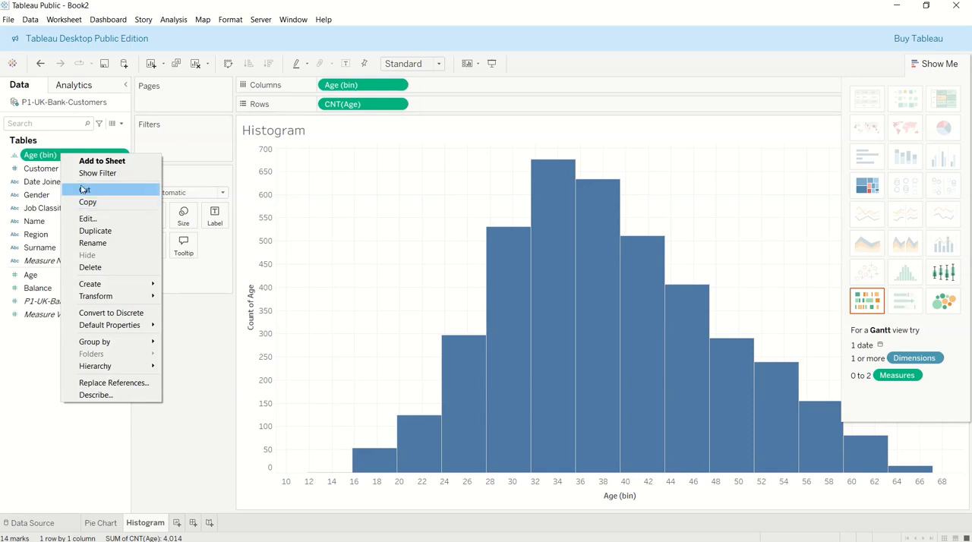
pyautogui.click(90, 220)
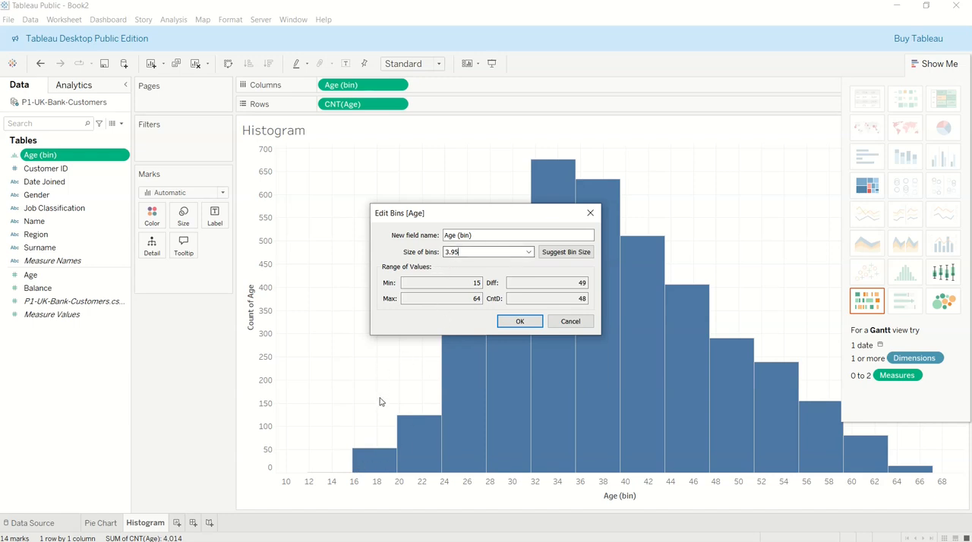
pyautogui.moveTo(460, 251); pyautogui.dragTo(425, 248)
pyautogui.write('5')
pyautogui.moveTo(480, 285); pyautogui.dragTo(469, 284)
pyautogui.click(481, 284)
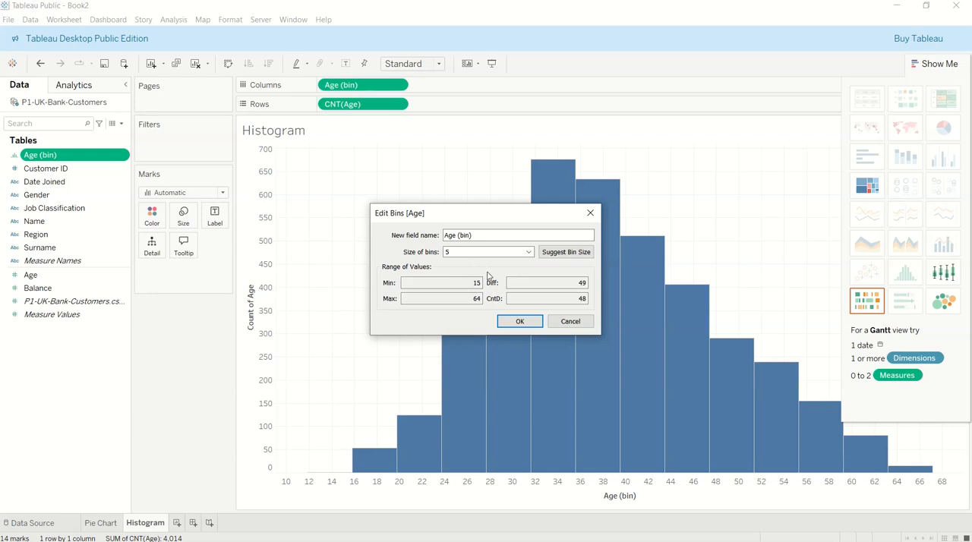
pyautogui.click(531, 253)
pyautogui.click(531, 260)
pyautogui.click(520, 321)
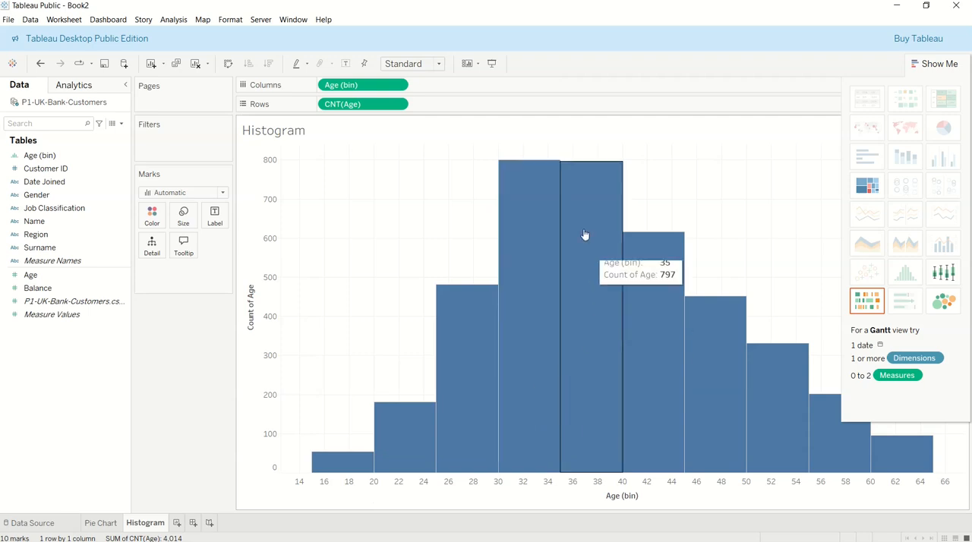
# Show mark labels on the histogram bars and close the Show Me suggestions
pyautogui.click(215, 216)
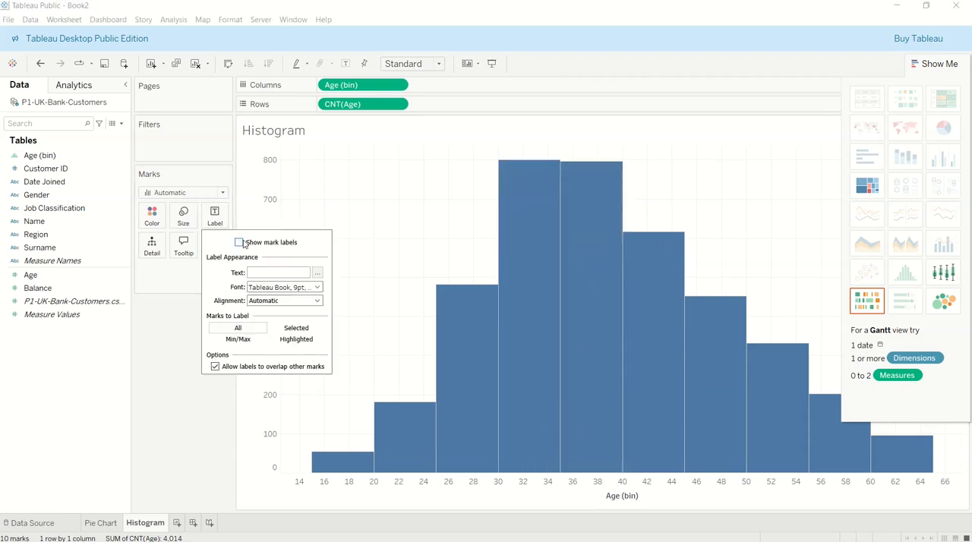
pyautogui.click(240, 243)
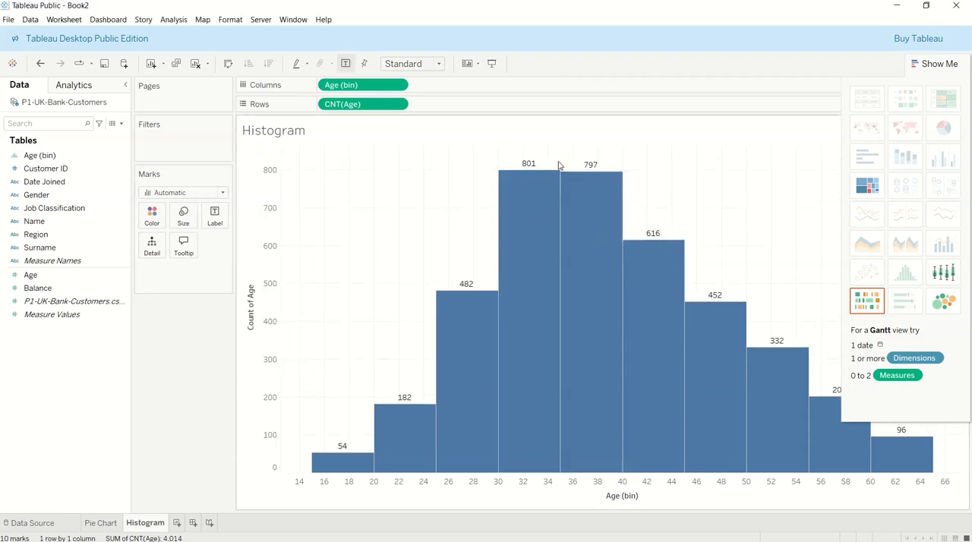
pyautogui.click(936, 66)
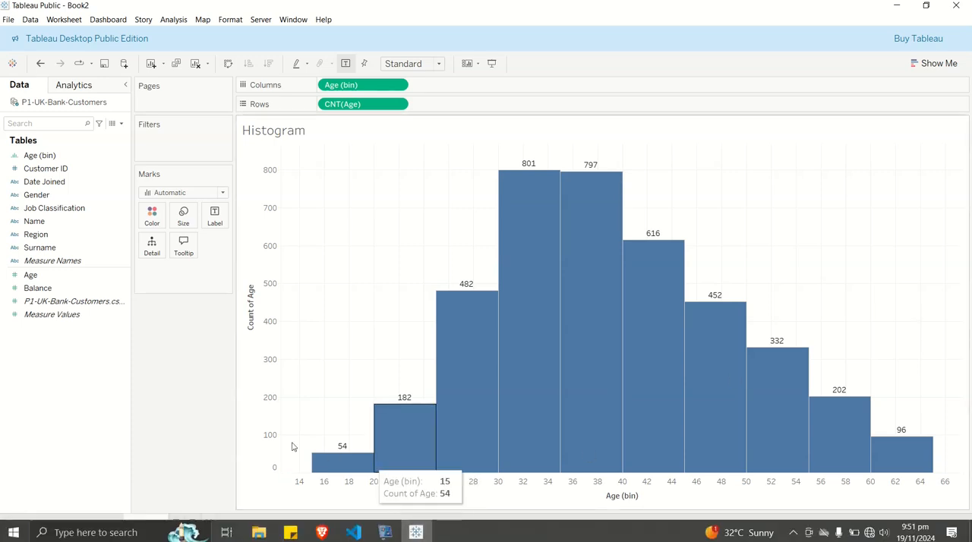
# Look over the Pie Chart sheet and return to the Histogram sheet
pyautogui.click(106, 524)
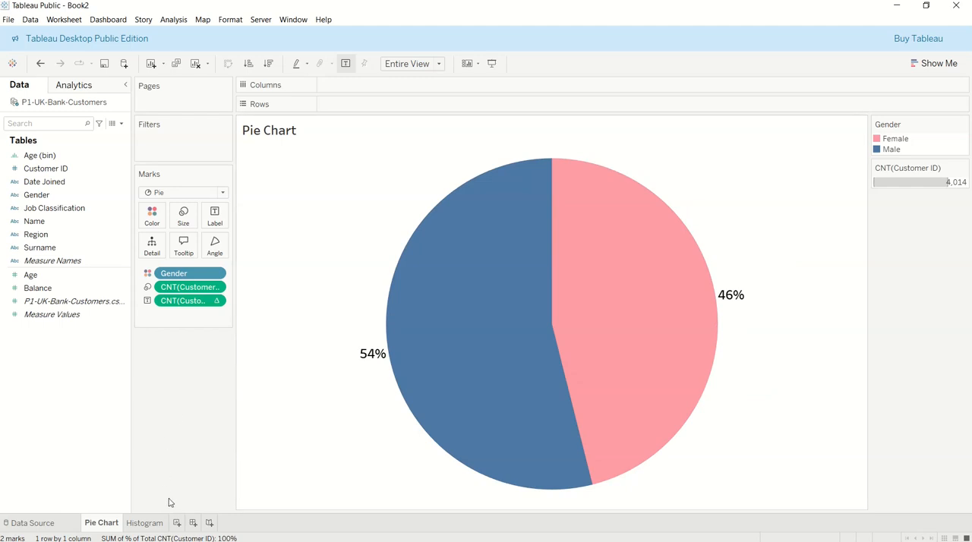
pyautogui.click(161, 521)
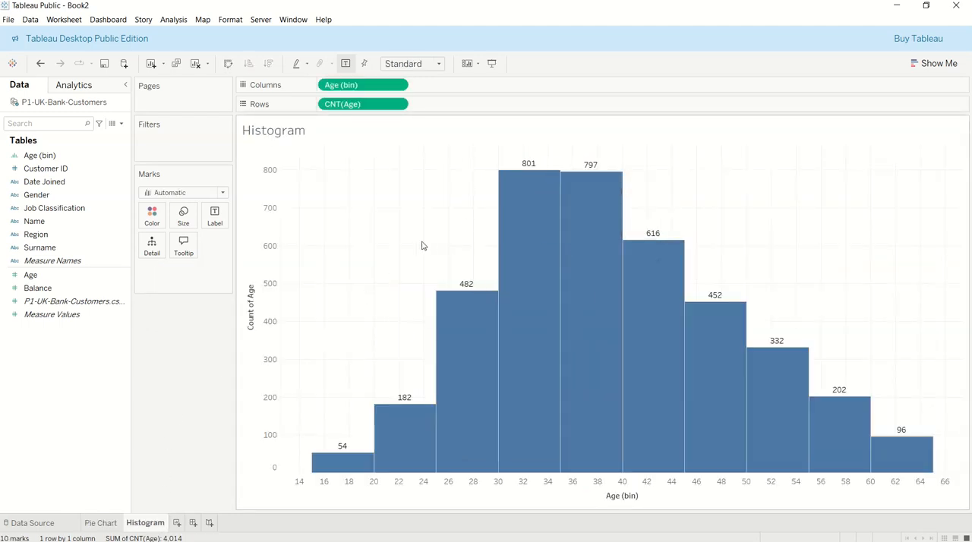
# Add another worksheet and rename it Map
pyautogui.click(177, 523)
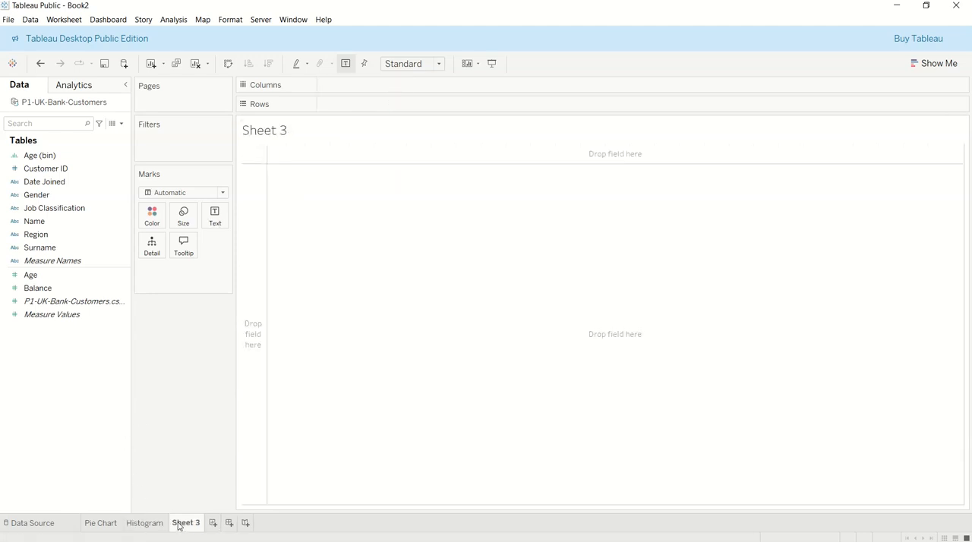
pyautogui.doubleClick(185, 523)
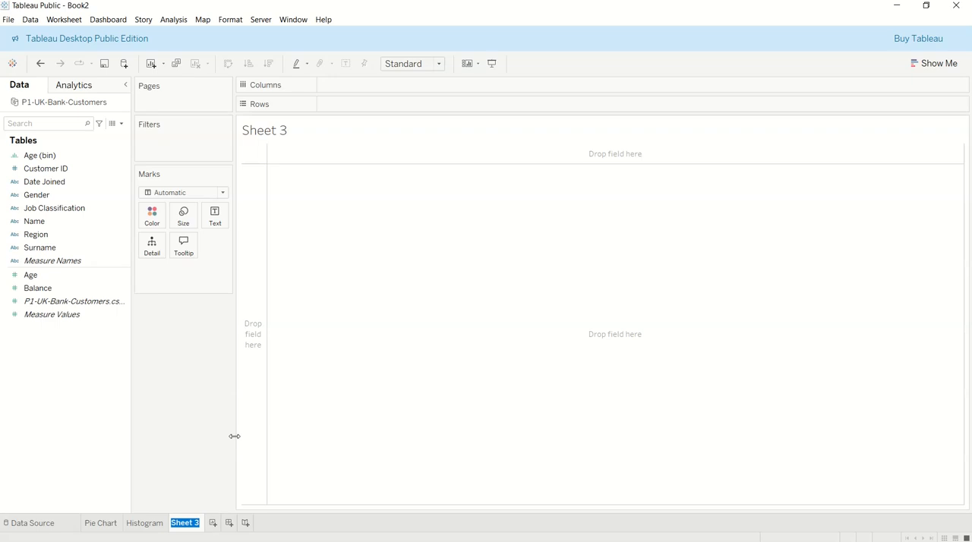
pyautogui.write('Map')
pyautogui.press('Return')
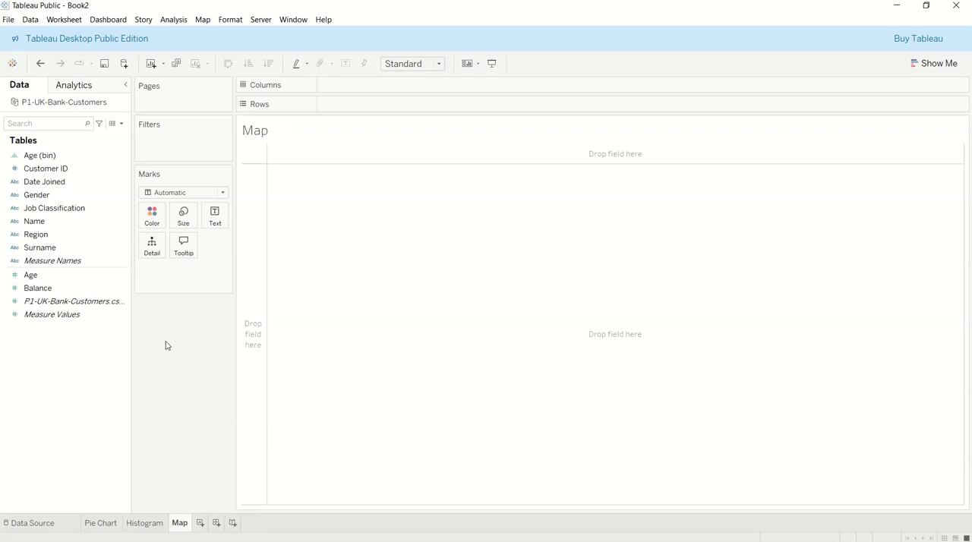
pyautogui.click(87, 210)
pyautogui.click(34, 156)
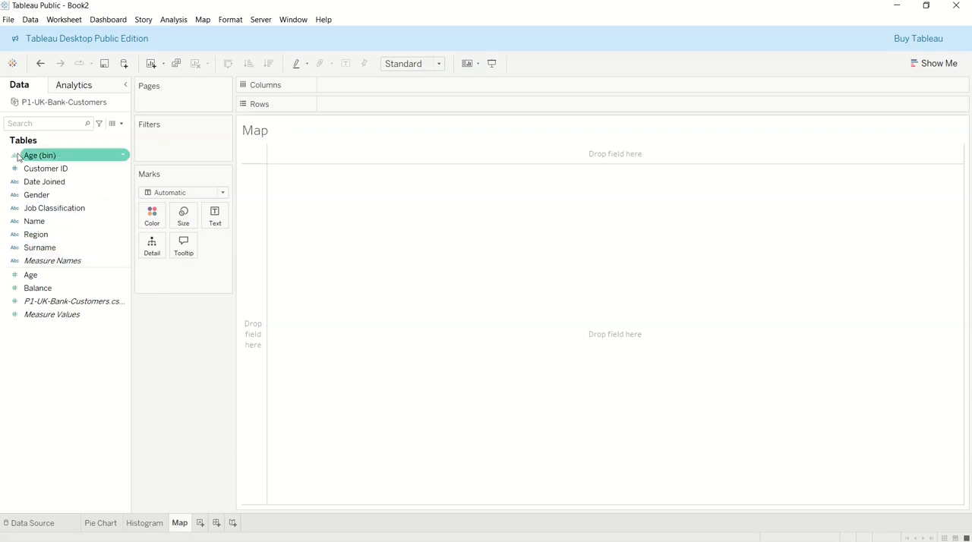
pyautogui.click(86, 169)
pyautogui.click(31, 195)
pyautogui.click(12, 233)
pyautogui.click(26, 210)
pyautogui.click(61, 156)
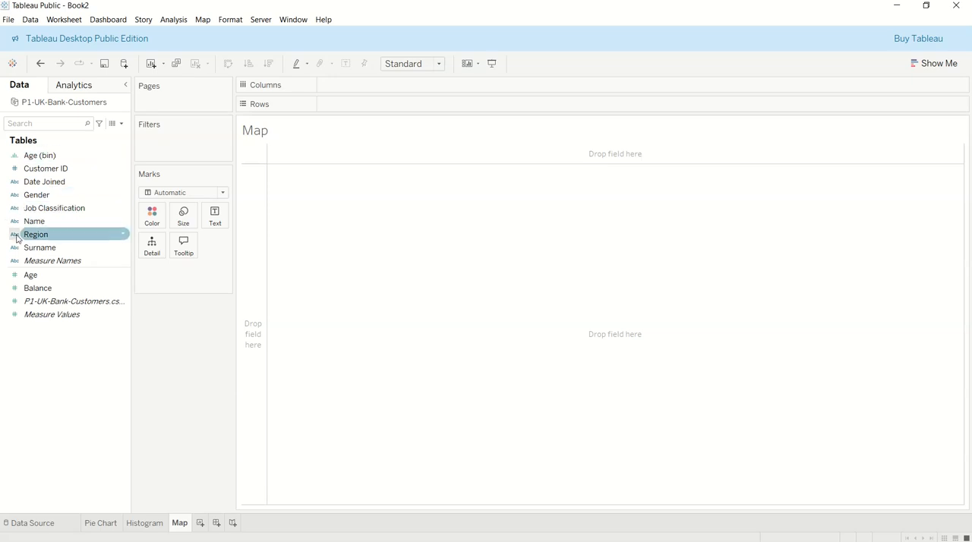
# Try adding Region to the rows of the Map sheet, and remove it again
pyautogui.doubleClick(64, 236)
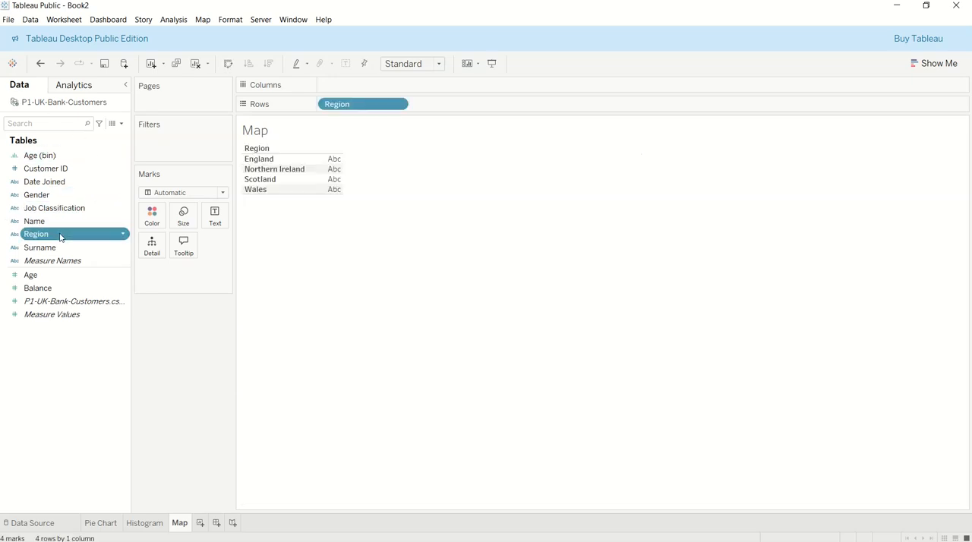
pyautogui.moveTo(353, 106); pyautogui.dragTo(19, 248)
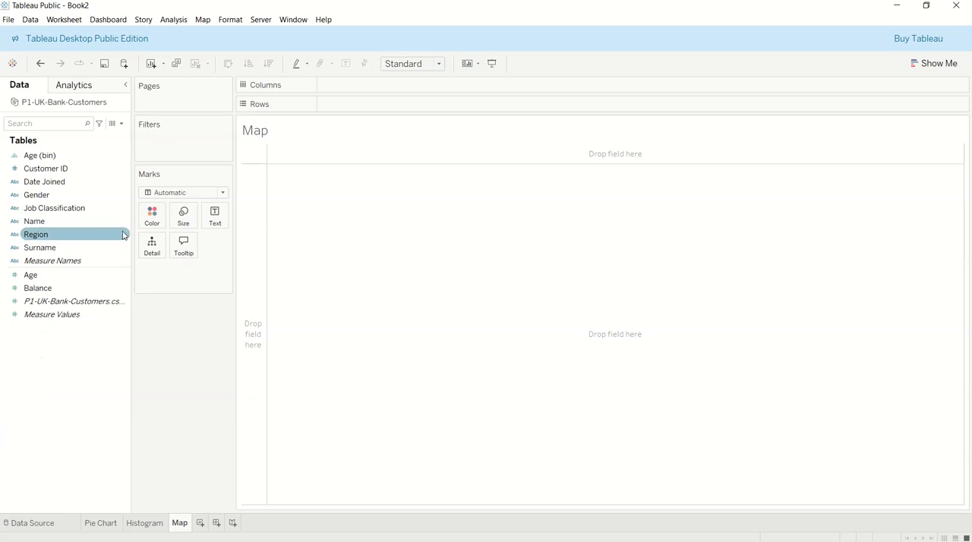
# Assign the State/Province geographic role to the Region field and place Region in the empty Map view
pyautogui.click(38, 239)
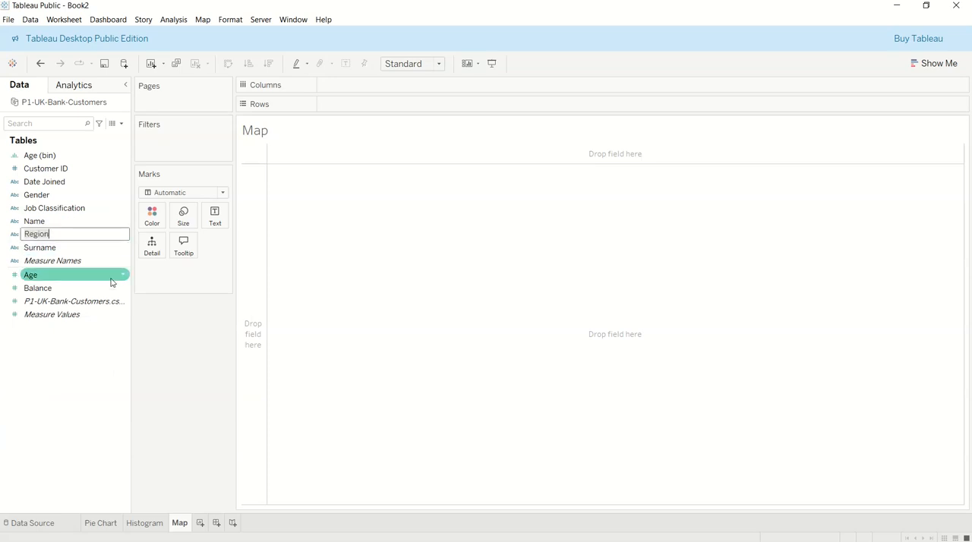
pyautogui.click(123, 235)
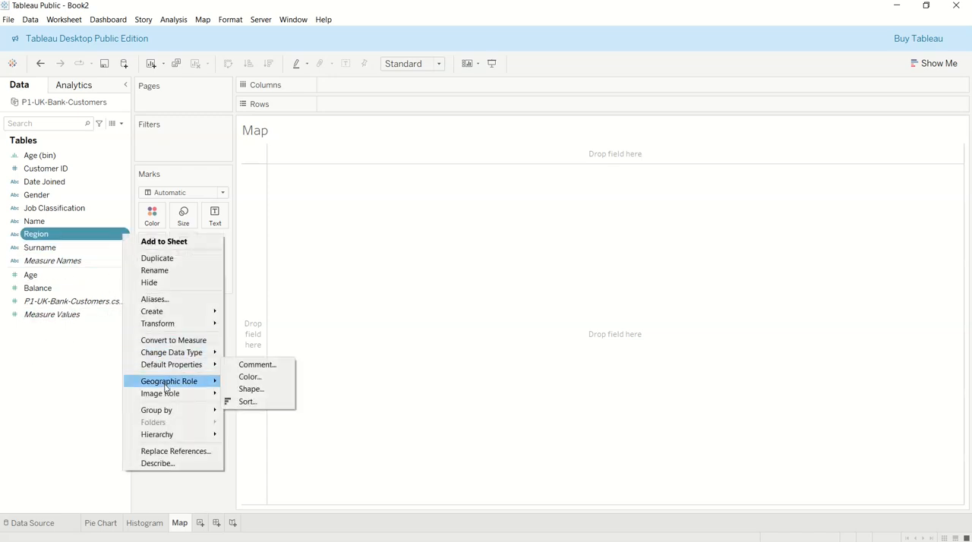
pyautogui.moveTo(166, 388)
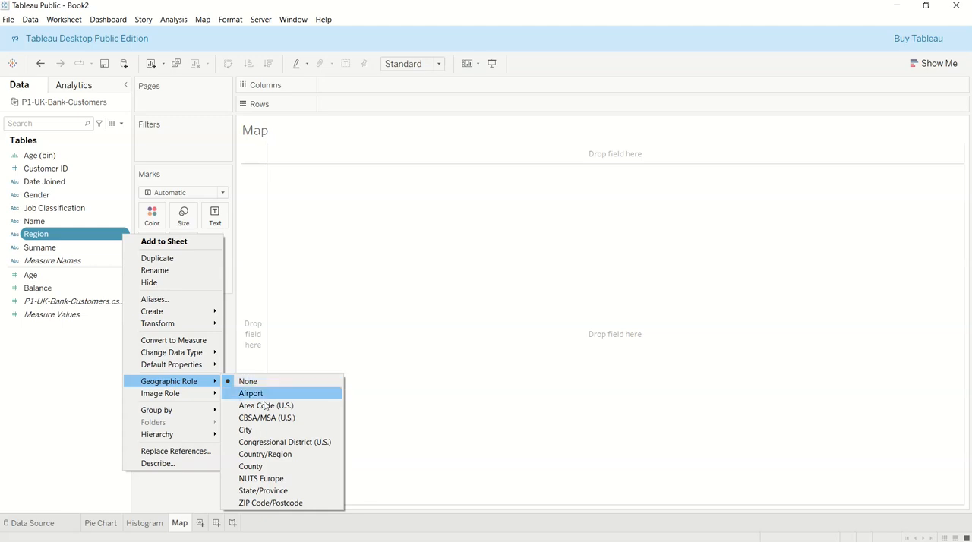
pyautogui.click(279, 492)
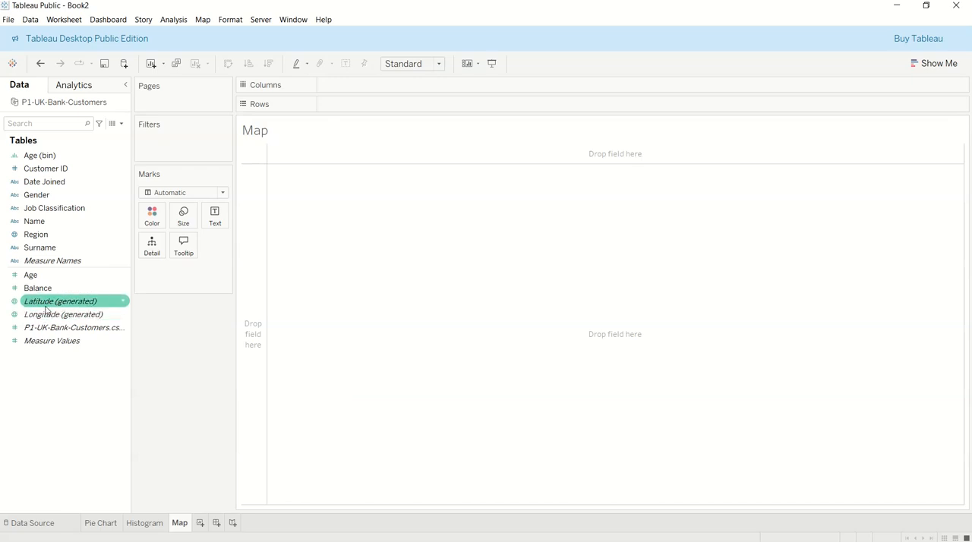
pyautogui.click(34, 238)
pyautogui.moveTo(34, 239); pyautogui.dragTo(302, 202)
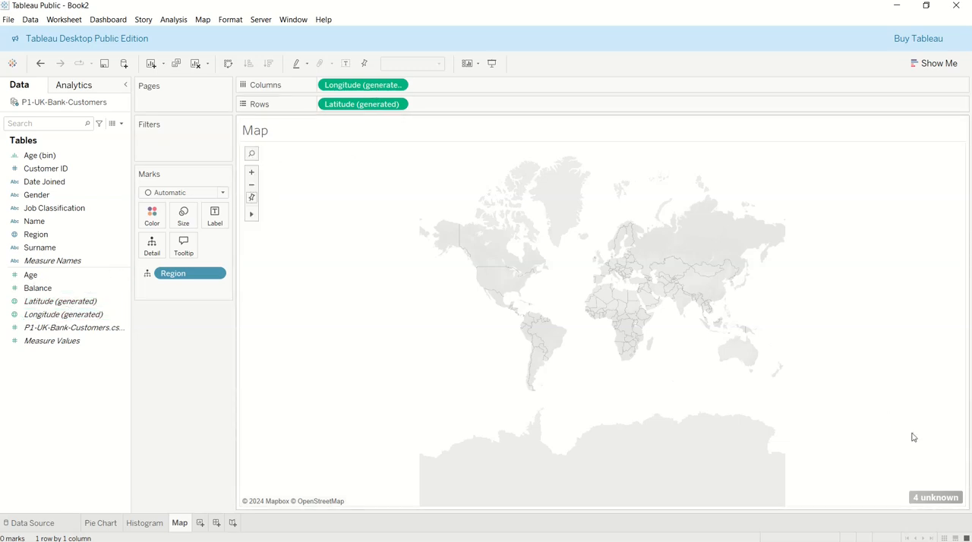
# Resolve the unknown map locations by fixing the country for the Region field to United Kingdom
pyautogui.click(924, 499)
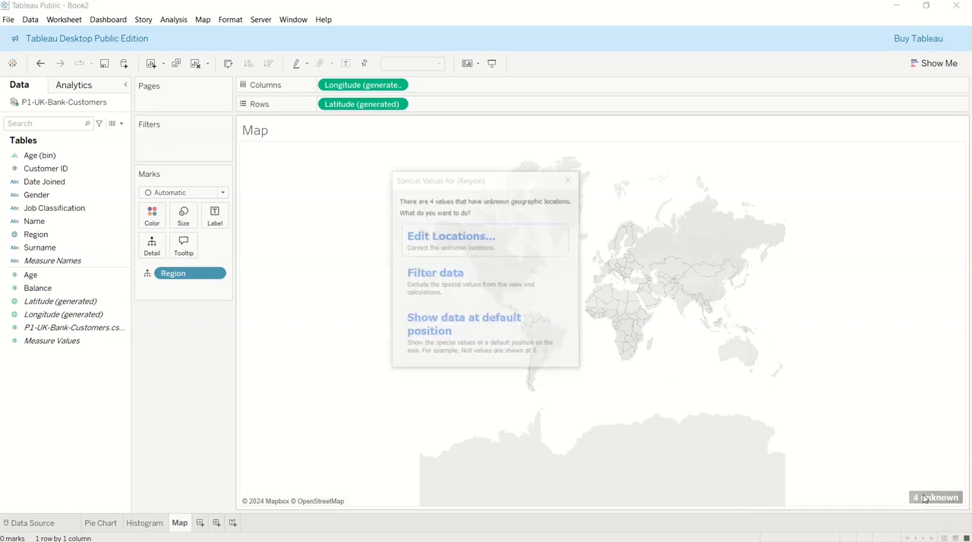
pyautogui.click(486, 249)
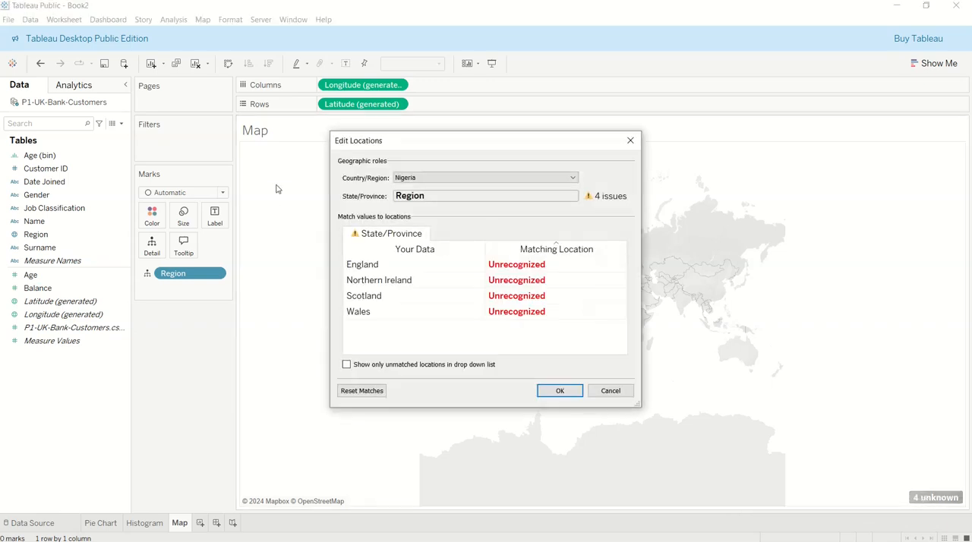
pyautogui.click(422, 179)
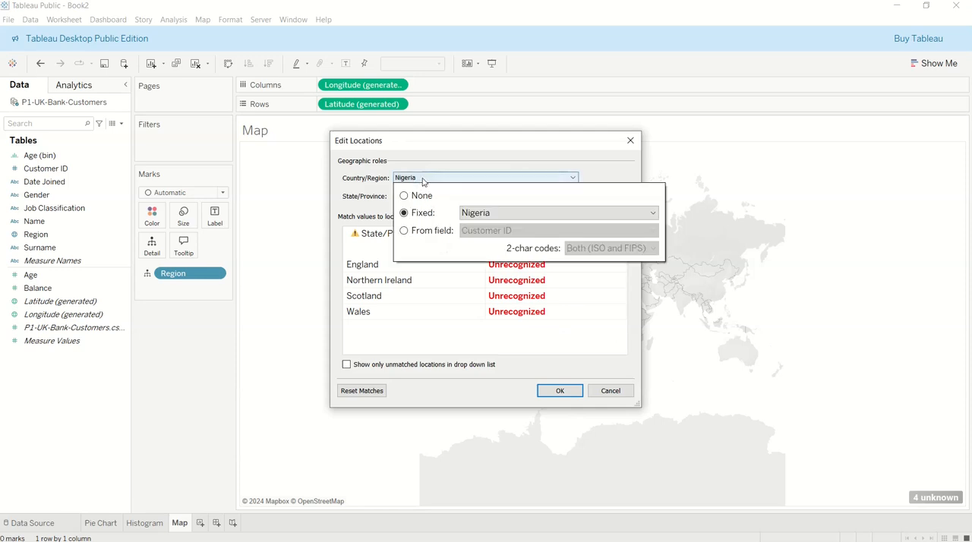
pyautogui.click(542, 215)
pyautogui.write('uni')
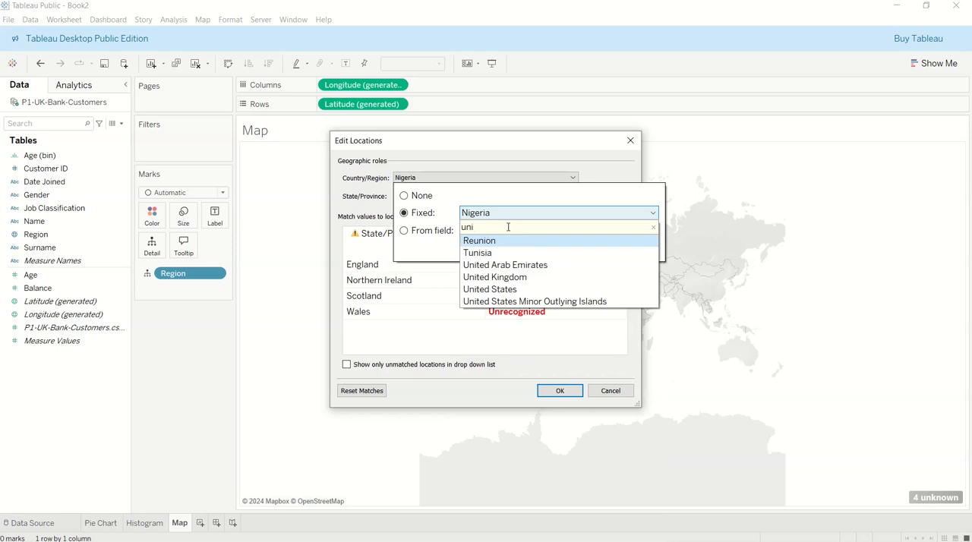
pyautogui.click(516, 278)
pyautogui.click(553, 281)
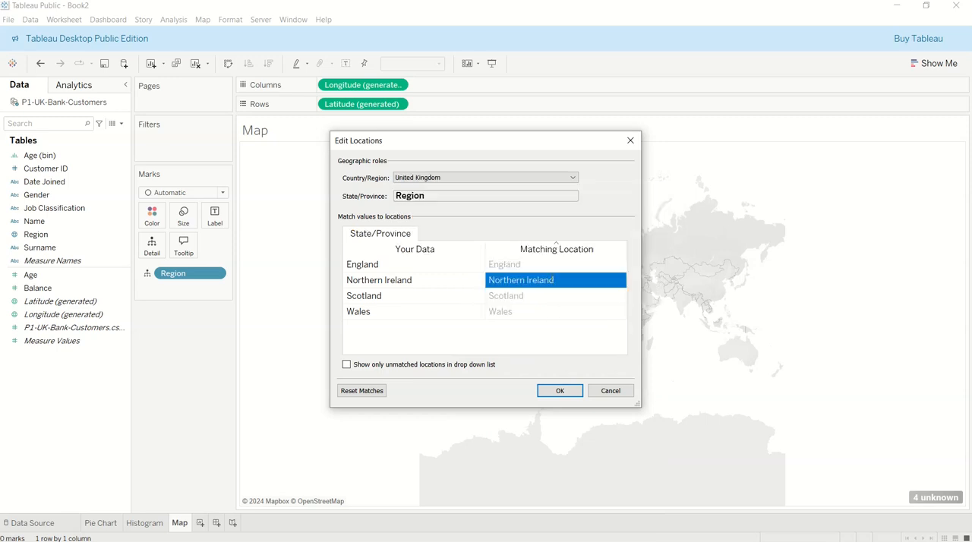
pyautogui.click(561, 391)
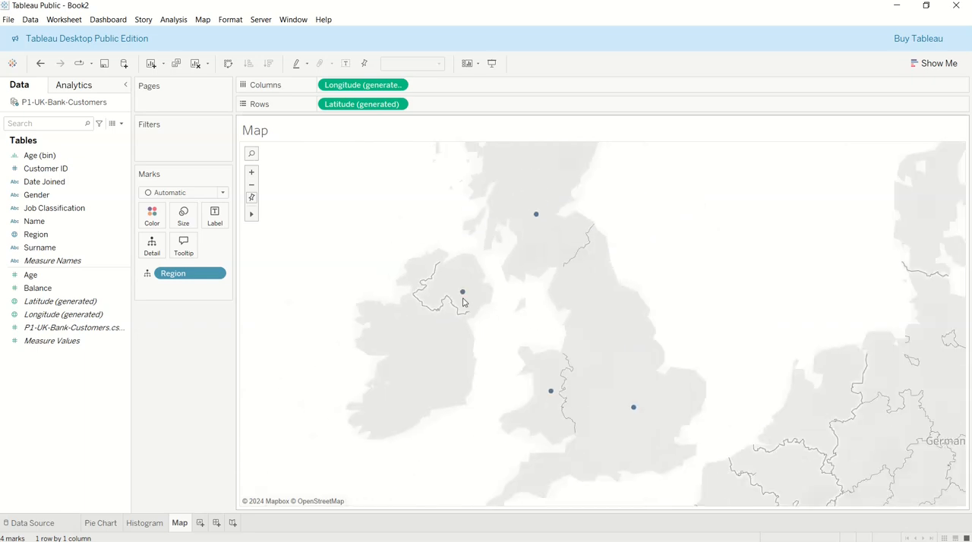
# Convert the symbol map to a filled map and colour its areas by Region
pyautogui.scroll(-2, 464, 301)
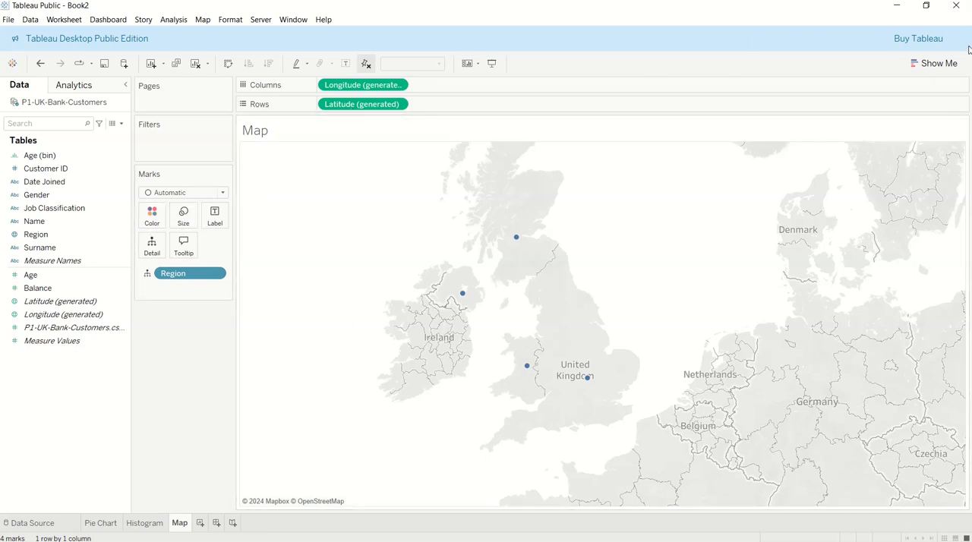
pyautogui.click(939, 66)
pyautogui.click(905, 128)
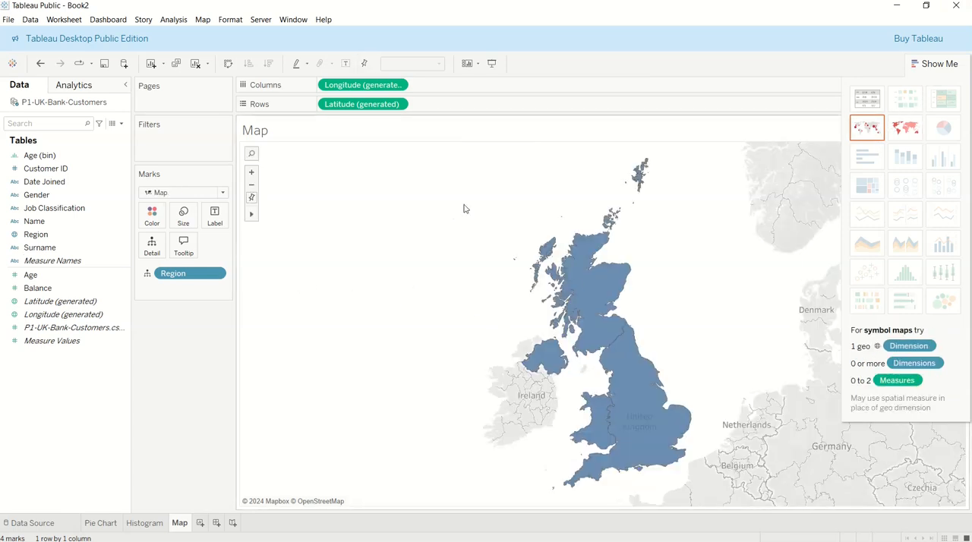
pyautogui.moveTo(173, 273); pyautogui.dragTo(152, 219)
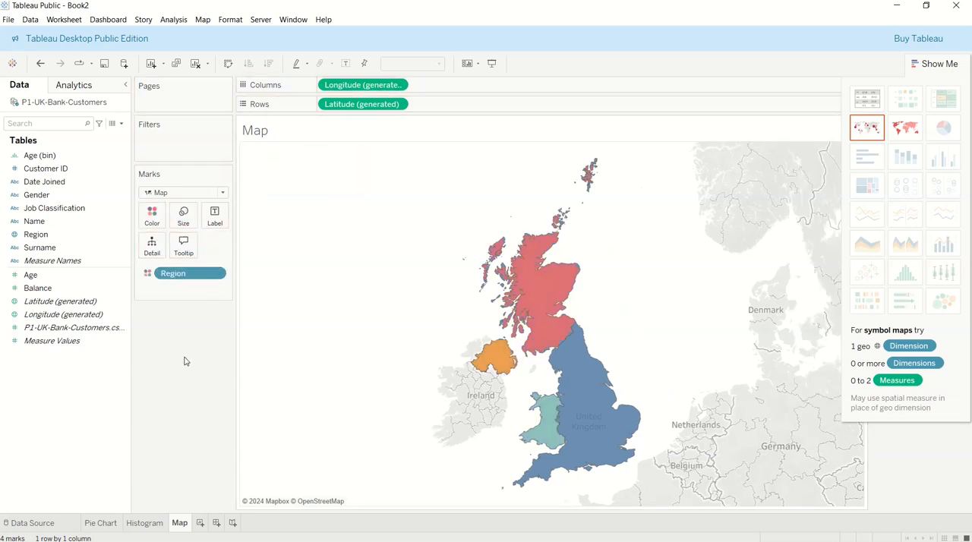
pyautogui.click(949, 67)
pyautogui.moveTo(583, 267)
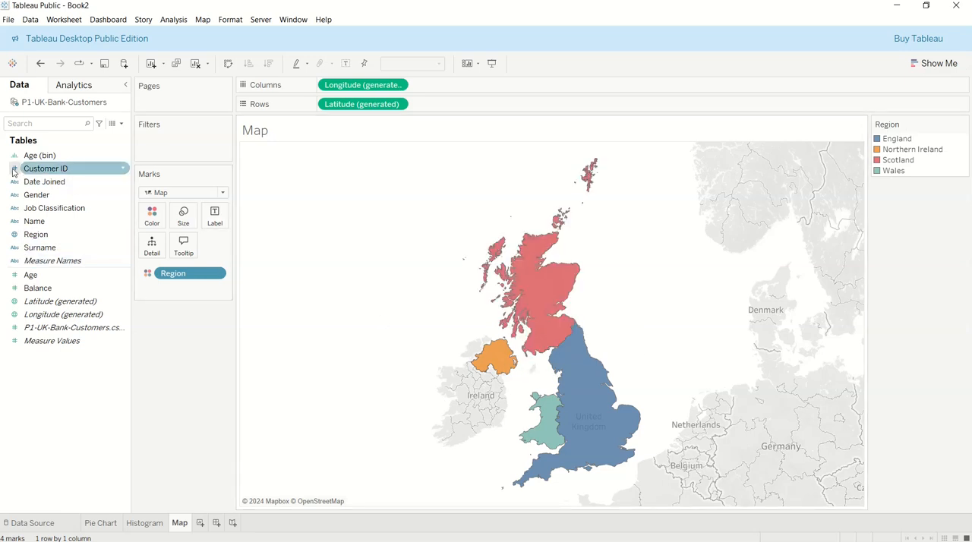
# Label each region on the map with the count of Customer ID
pyautogui.moveTo(35, 170); pyautogui.dragTo(215, 215)
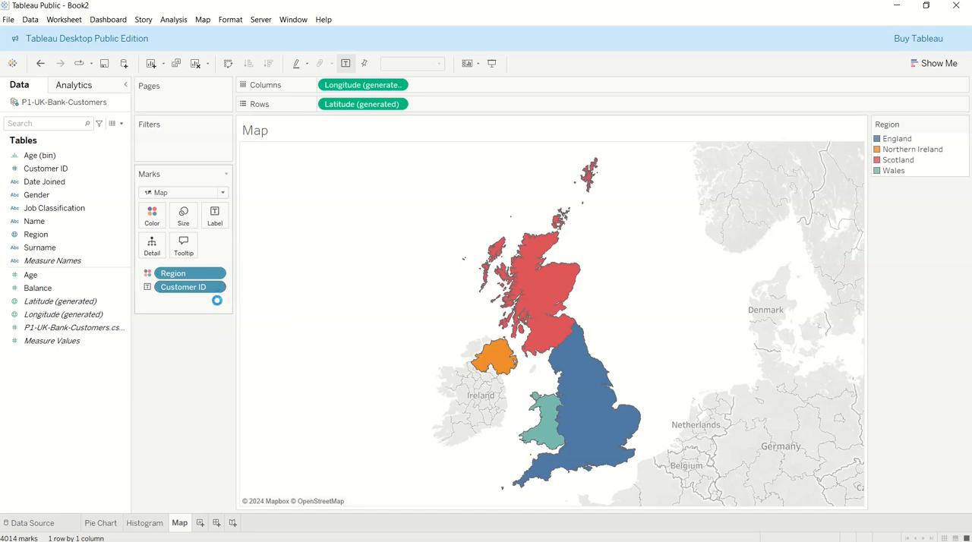
pyautogui.rightClick(186, 287)
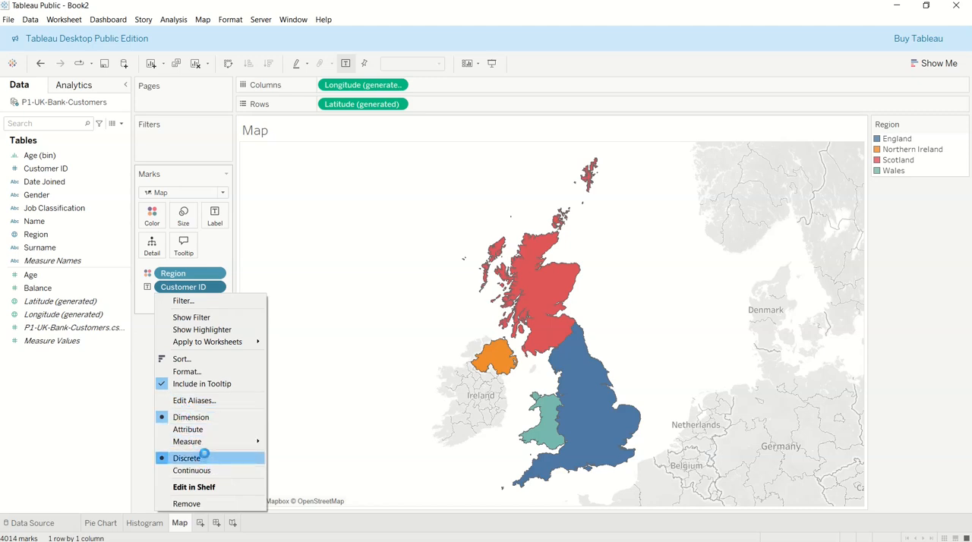
pyautogui.moveTo(208, 441)
pyautogui.click(290, 437)
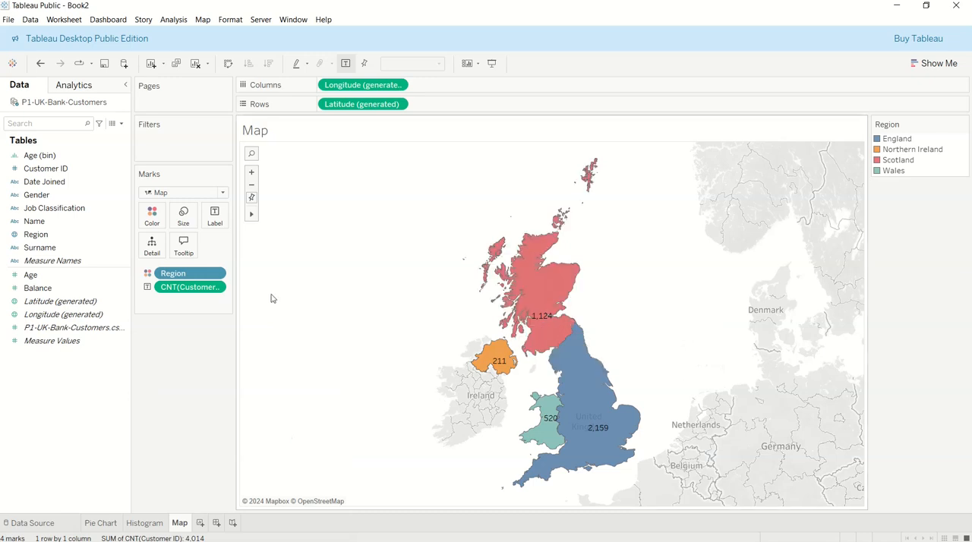
# Format the customer count labels on the map in bold with font size 15
pyautogui.click(217, 287)
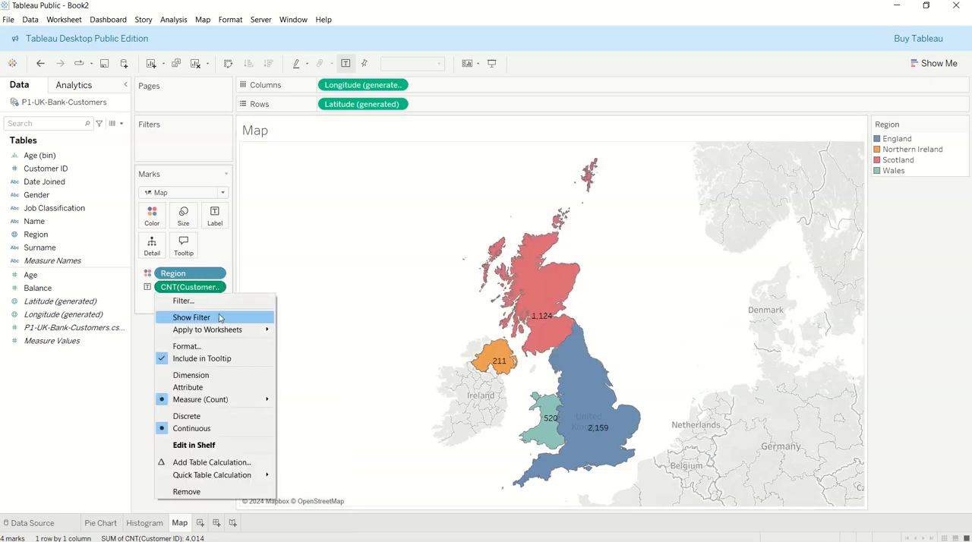
pyautogui.click(203, 350)
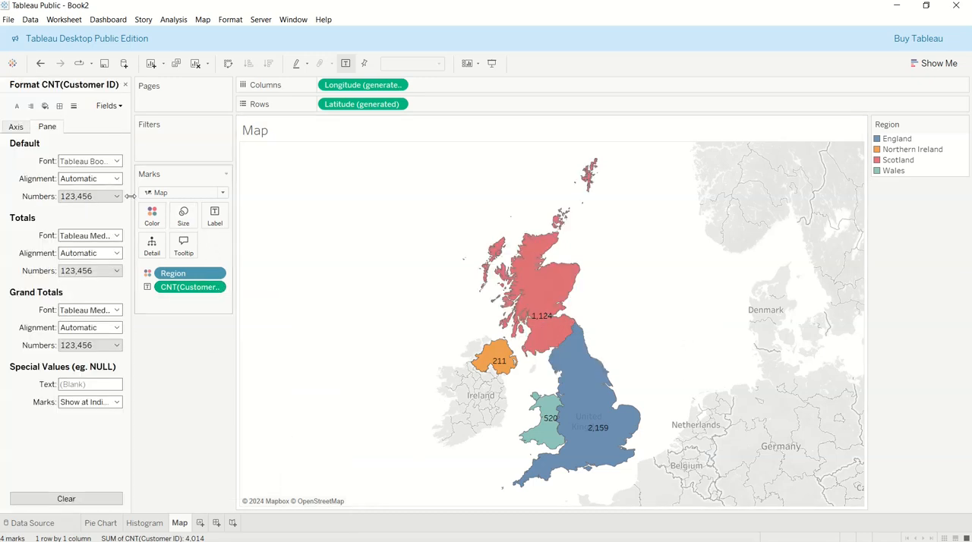
pyautogui.click(91, 161)
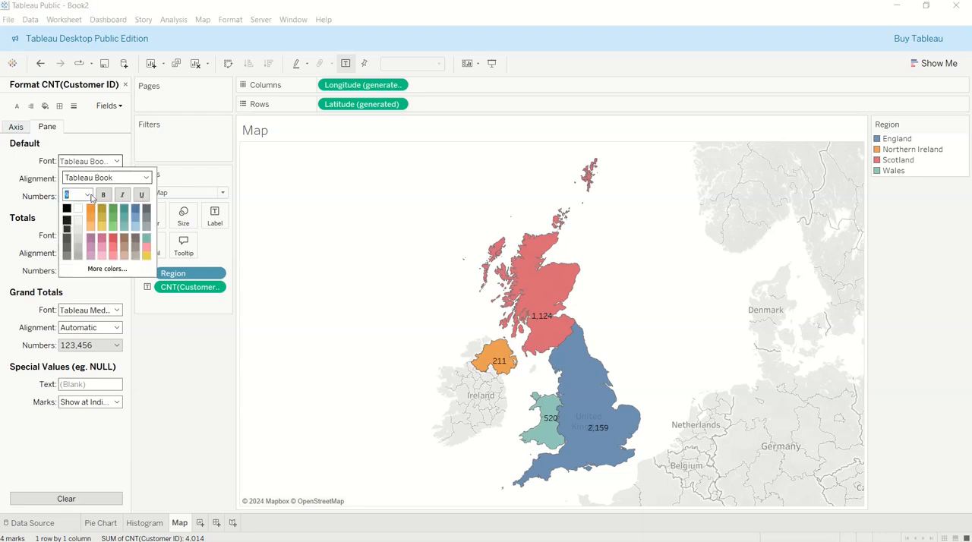
pyautogui.click(87, 196)
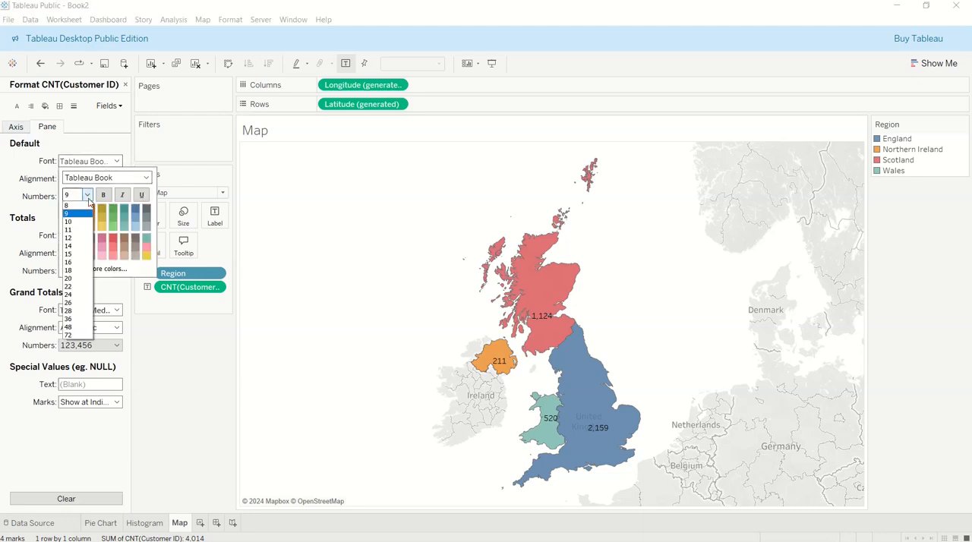
pyautogui.click(72, 254)
pyautogui.click(104, 196)
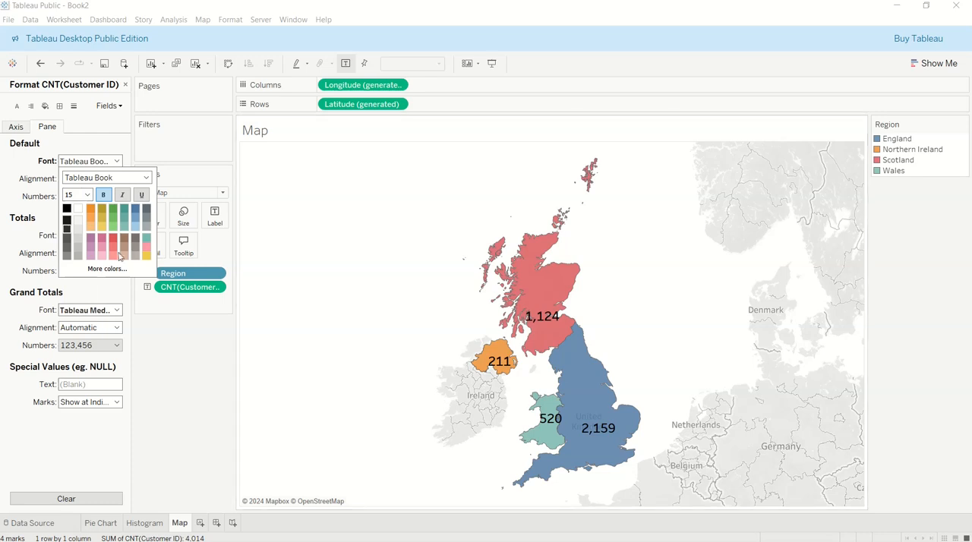
# Reduce the font size of the customer count labels to 12
pyautogui.click(87, 195)
pyautogui.click(84, 246)
pyautogui.click(171, 348)
pyautogui.scroll(3, 600, 406)
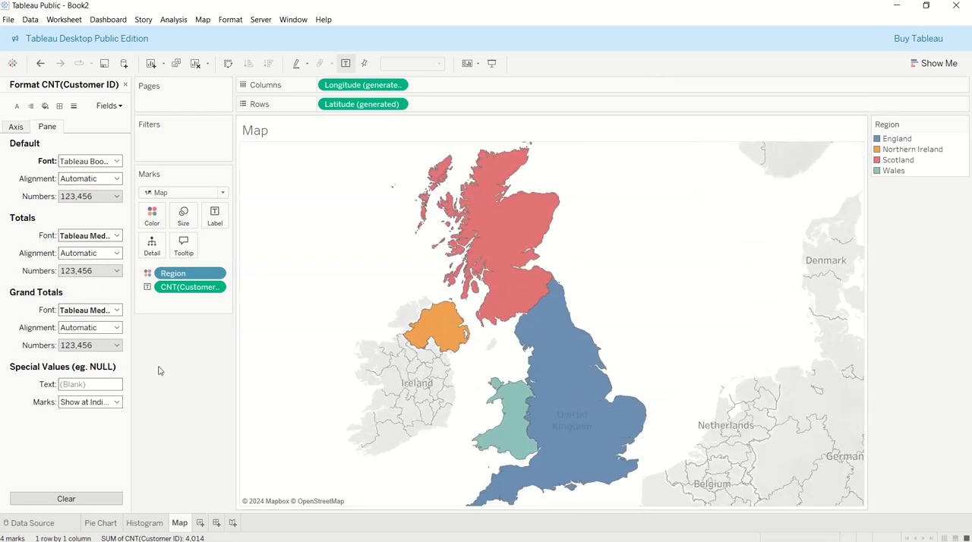
pyautogui.scroll(1, 493, 271)
pyautogui.scroll(-1, 493, 270)
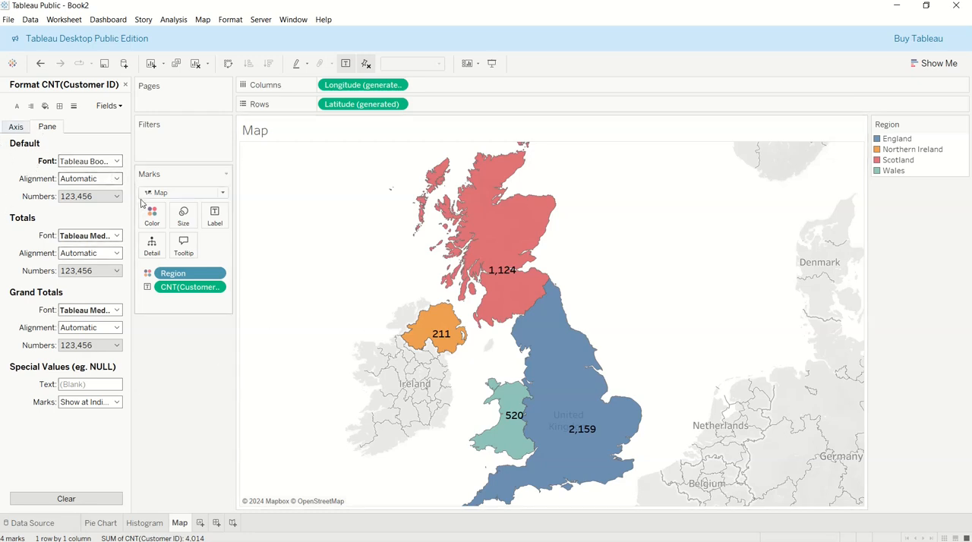
# Set the font size of the customer count labels to 10
pyautogui.click(116, 161)
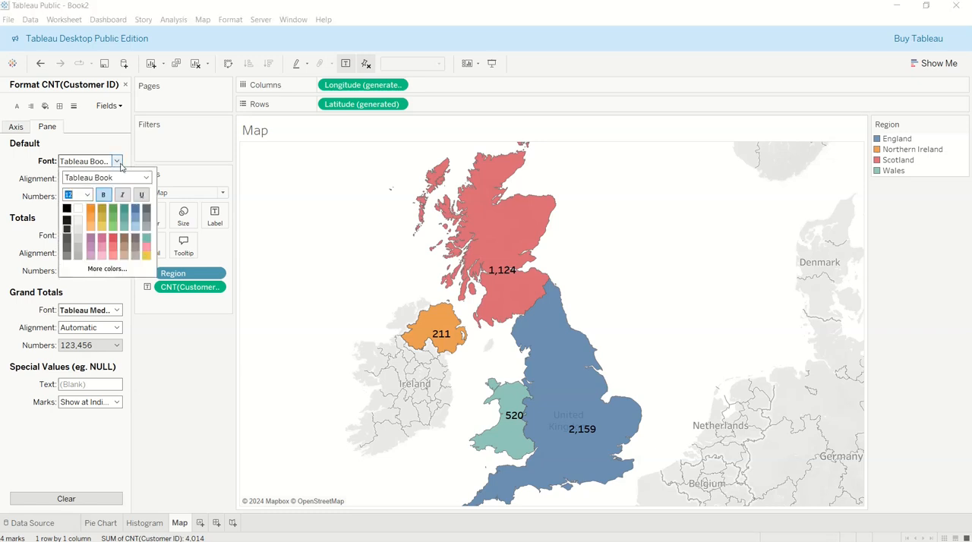
pyautogui.click(89, 196)
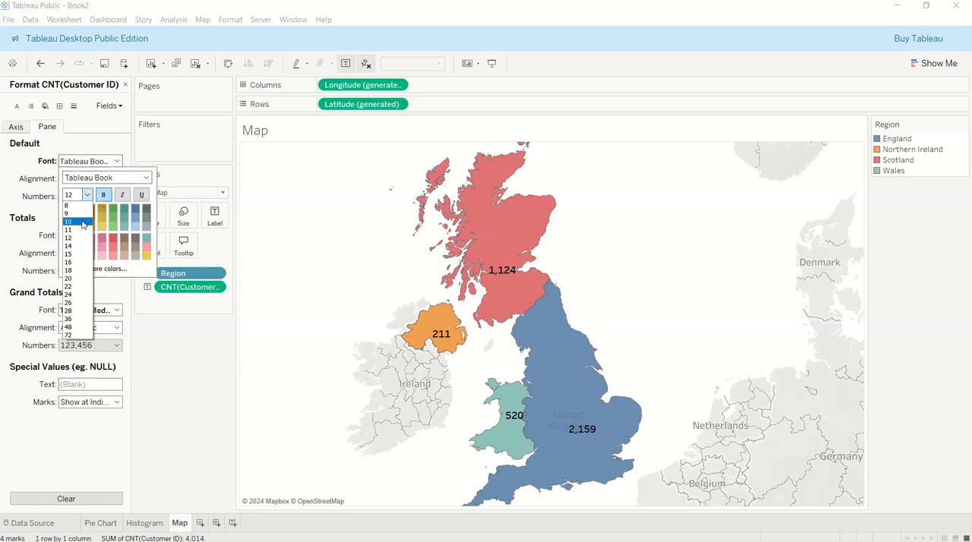
pyautogui.click(85, 222)
pyautogui.click(187, 328)
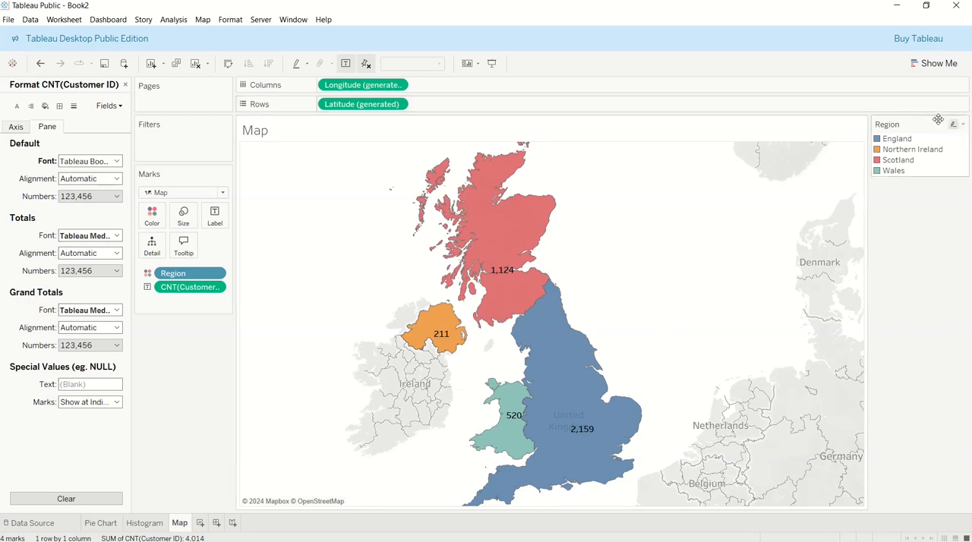
# Move the Region colour legend below the Marks card and try highlighting individual regions such as Wales and England with it
pyautogui.moveTo(162, 318); pyautogui.dragTo(149, 327)
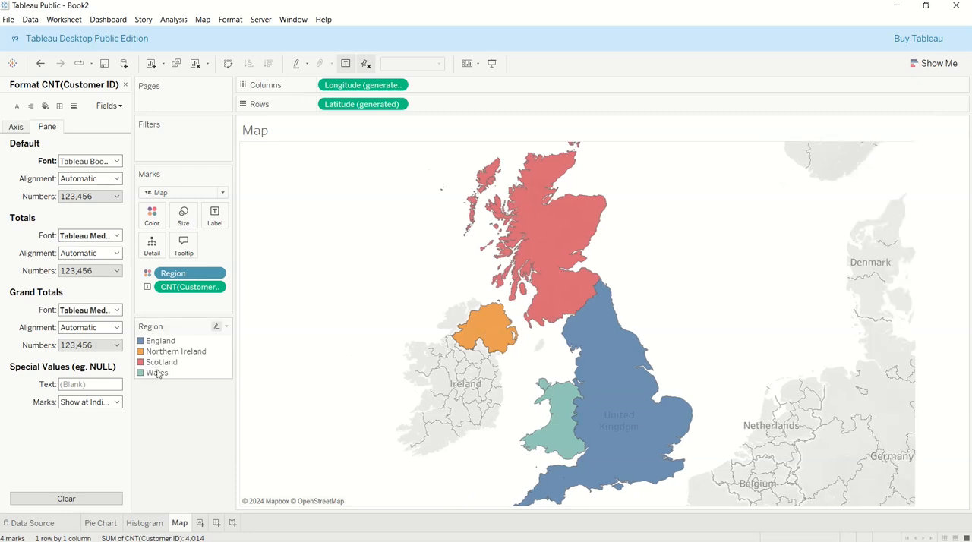
pyautogui.click(157, 372)
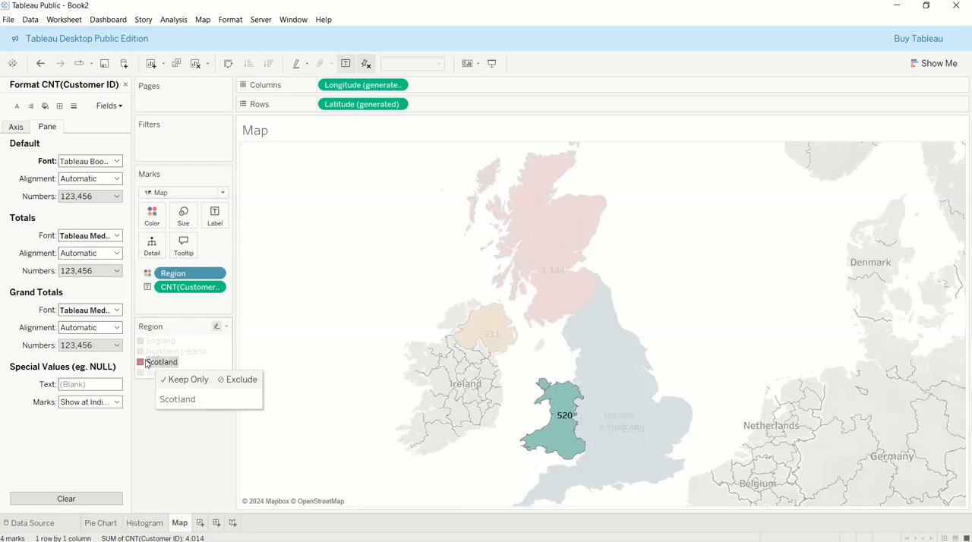
pyautogui.click(158, 352)
pyautogui.click(156, 343)
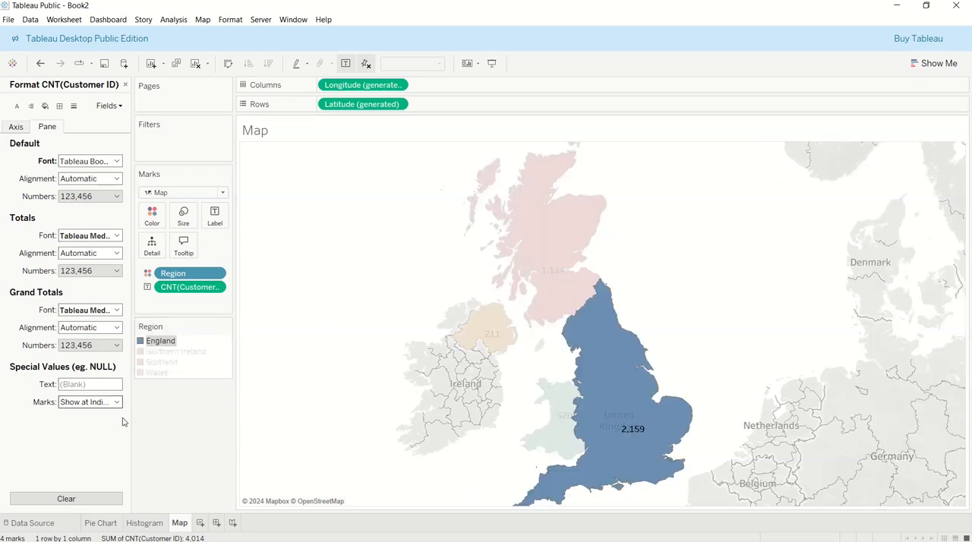
pyautogui.click(186, 434)
pyautogui.click(126, 85)
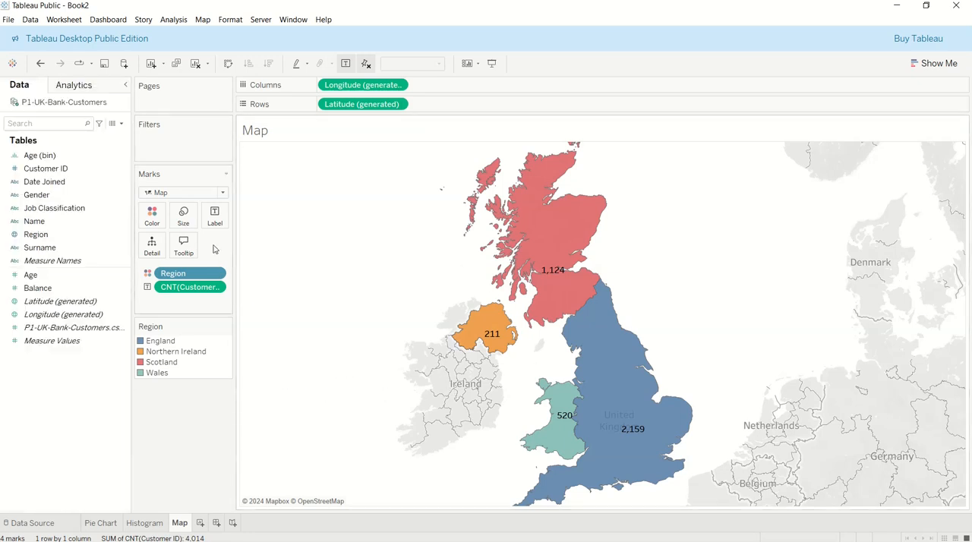
# Create a new dashboard, dismiss the error dialog and set the dashboard size to Automatic
pyautogui.click(217, 524)
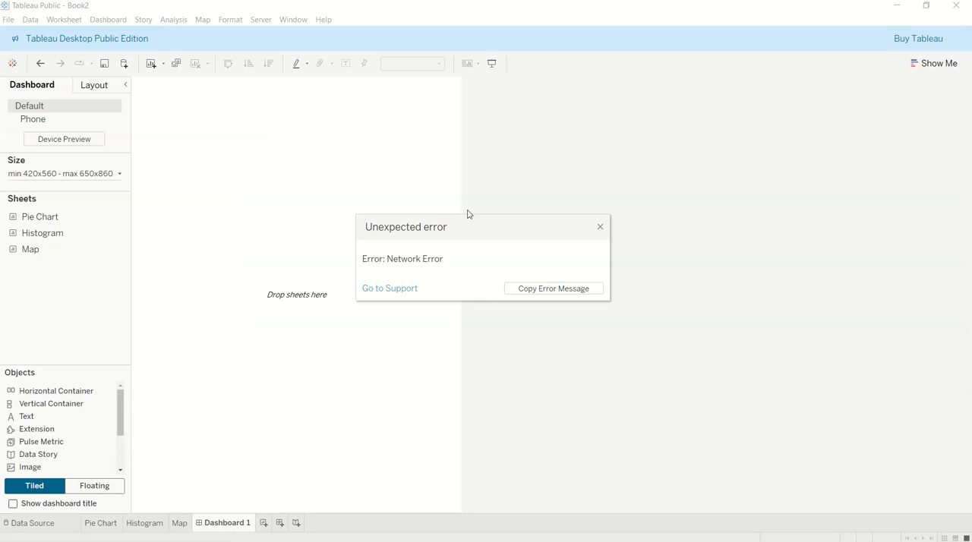
pyautogui.click(600, 227)
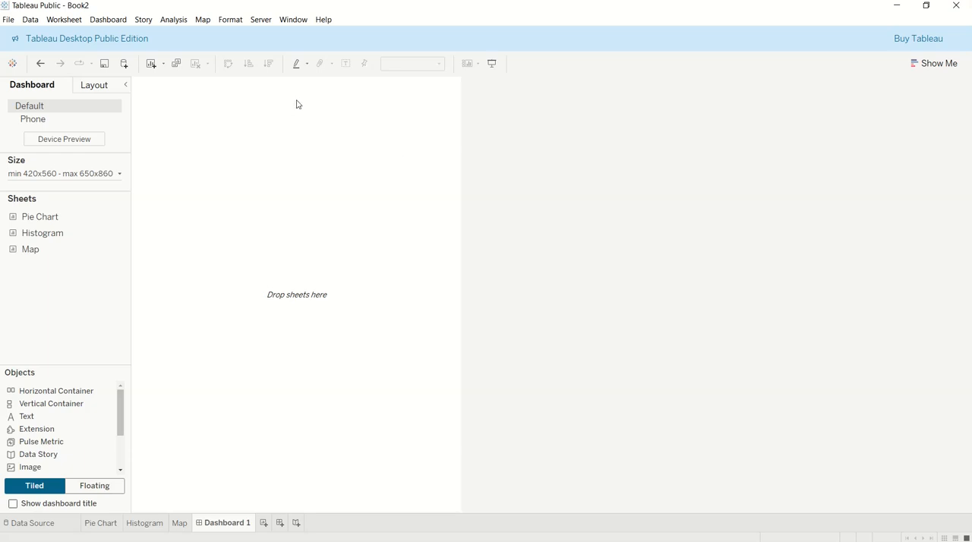
pyautogui.click(46, 173)
pyautogui.click(42, 195)
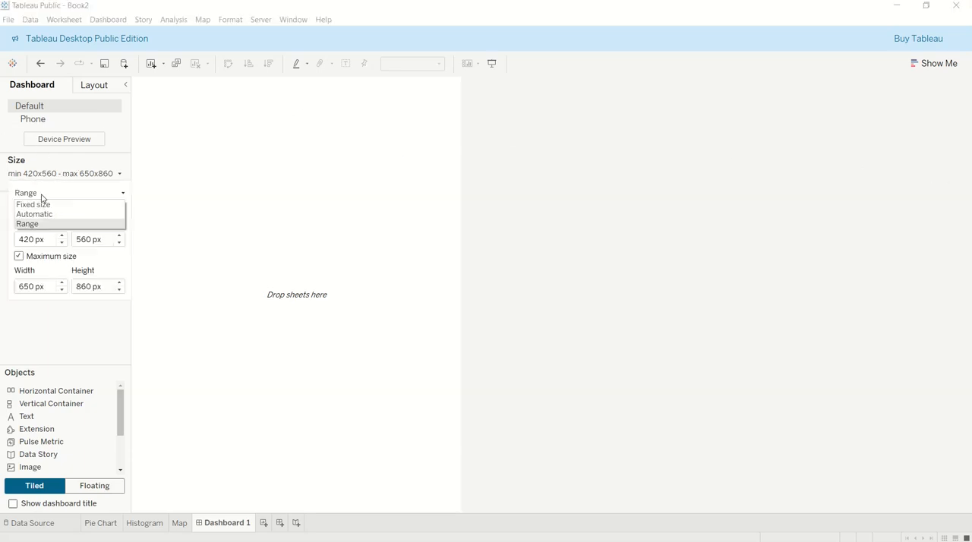
pyautogui.click(44, 216)
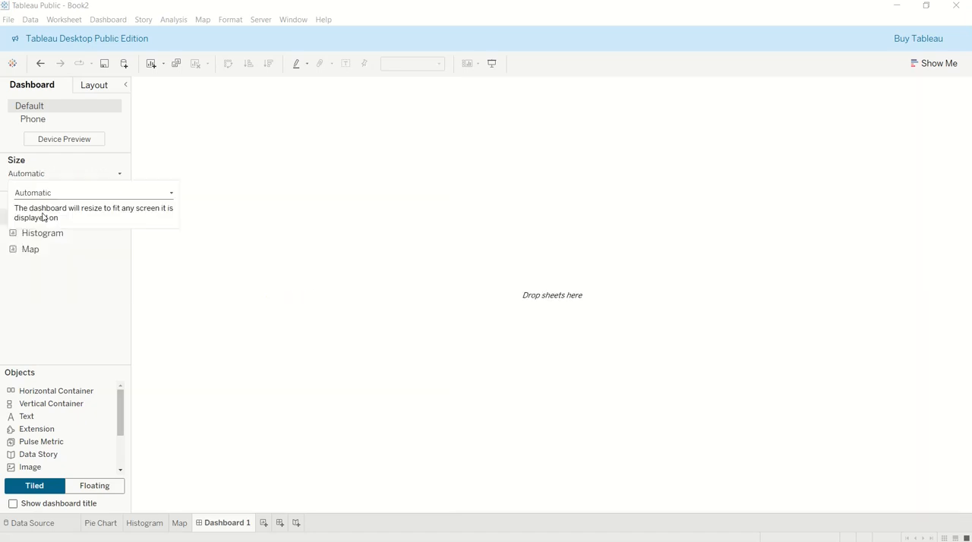
pyautogui.click(726, 207)
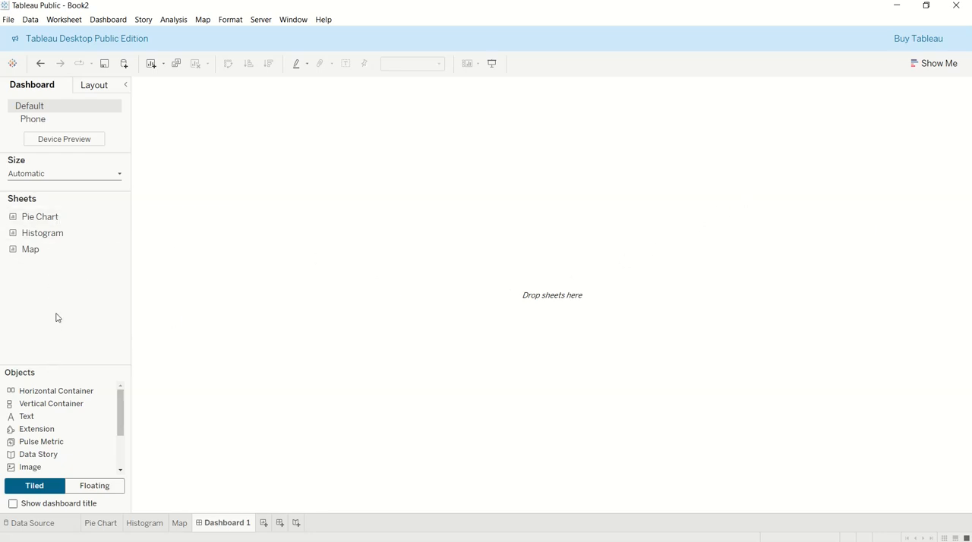
# Lay out the dashboard with a full-size horizontal container, a vertical container in the right half and another vertical container in the lower-right quarter
pyautogui.moveTo(46, 391); pyautogui.dragTo(71, 391)
pyautogui.moveTo(33, 392); pyautogui.dragTo(254, 306)
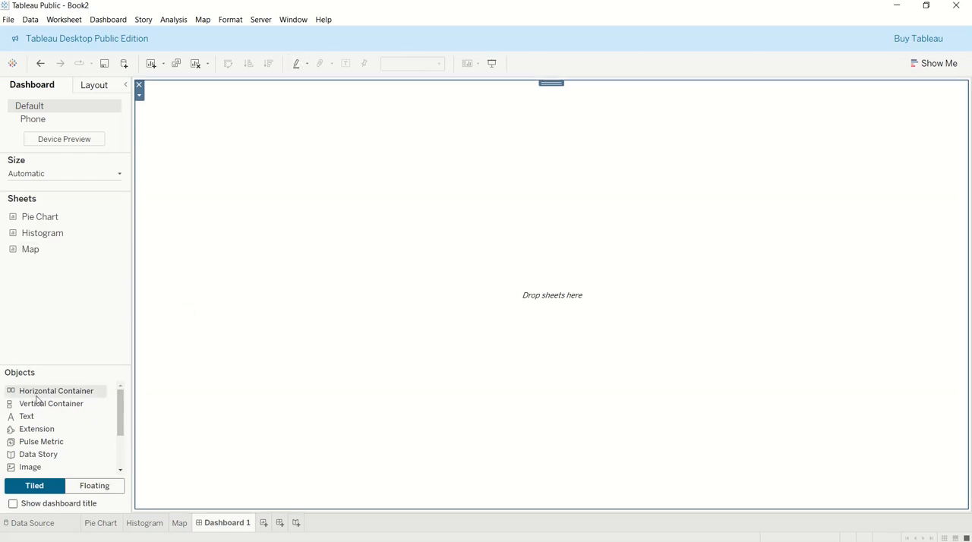
pyautogui.moveTo(38, 403); pyautogui.dragTo(854, 168)
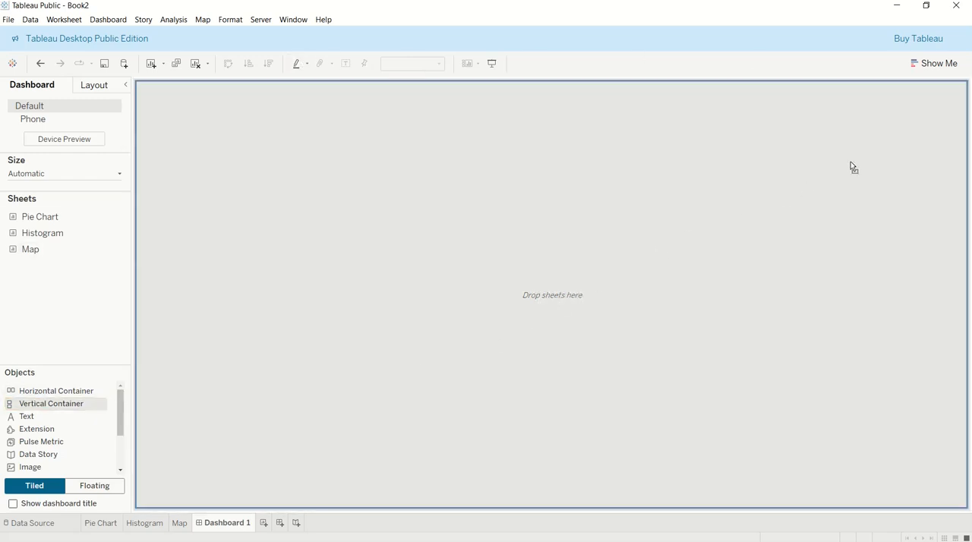
pyautogui.moveTo(940, 143); pyautogui.dragTo(572, 262)
pyautogui.moveTo(320, 277); pyautogui.dragTo(144, 262)
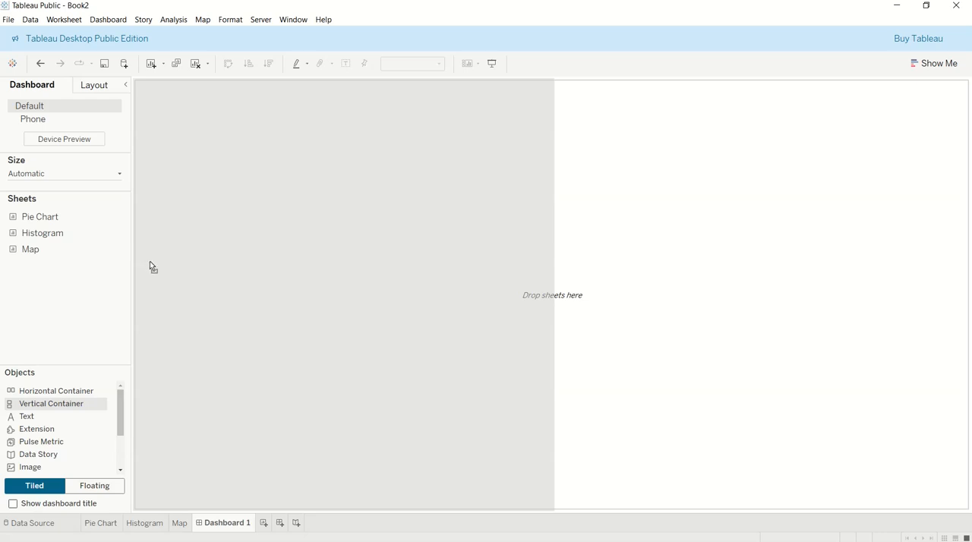
pyautogui.moveTo(153, 262); pyautogui.dragTo(157, 219)
pyautogui.moveTo(171, 255); pyautogui.dragTo(827, 240)
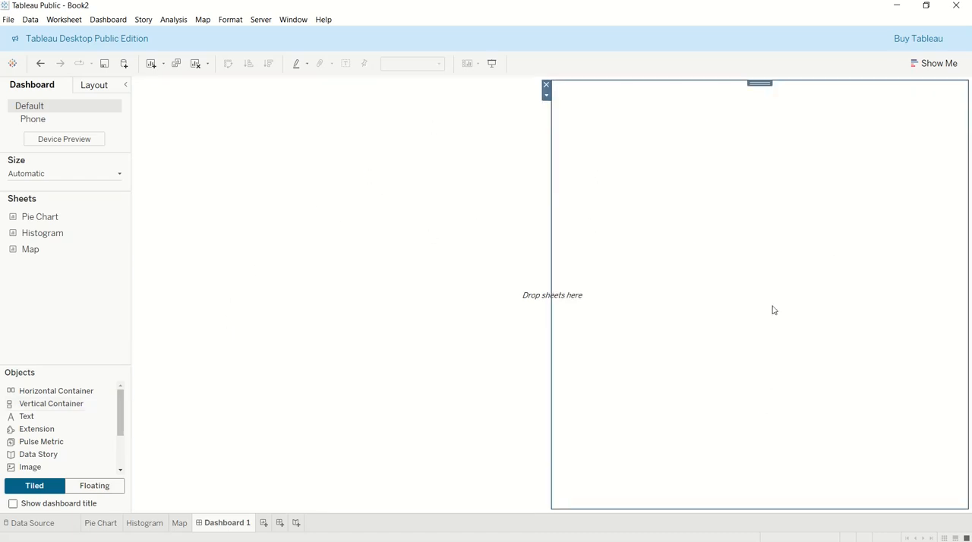
pyautogui.moveTo(33, 404)
pyautogui.mouseDown()
pyautogui.moveTo(468, 402)
pyautogui.moveTo(669, 367)
pyautogui.mouseUp()
pyautogui.moveTo(712, 433)
pyautogui.mouseDown()
pyautogui.moveTo(740, 503)
pyautogui.moveTo(763, 500)
pyautogui.mouseUp()
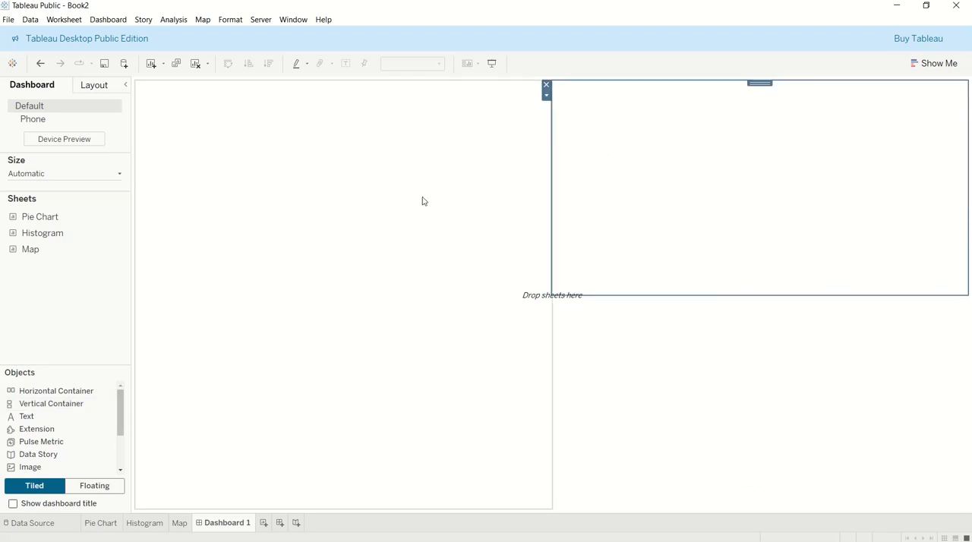
# Add the Map sheet to the left half of the dashboard and the Pie Chart sheet to the upper-right area
pyautogui.moveTo(33, 250); pyautogui.dragTo(322, 227)
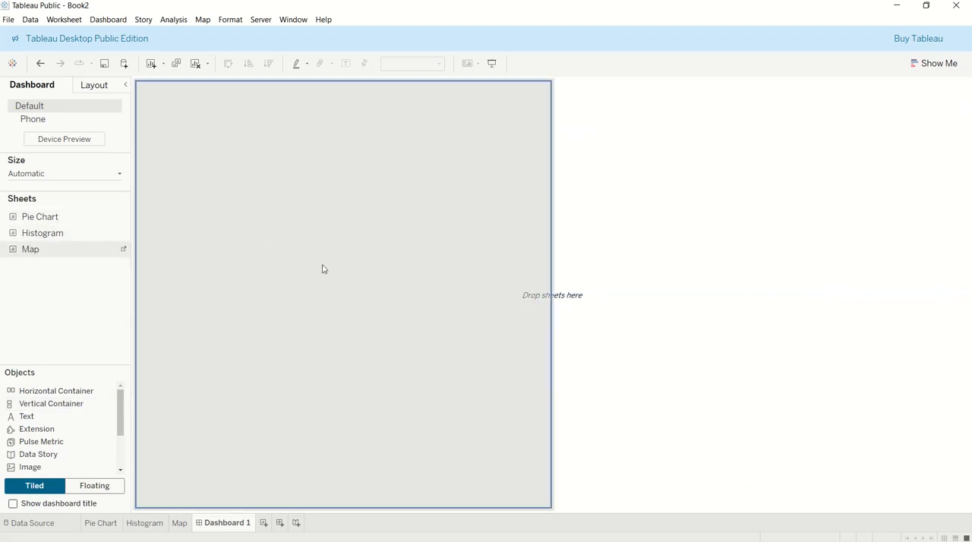
pyautogui.moveTo(323, 269); pyautogui.dragTo(339, 157)
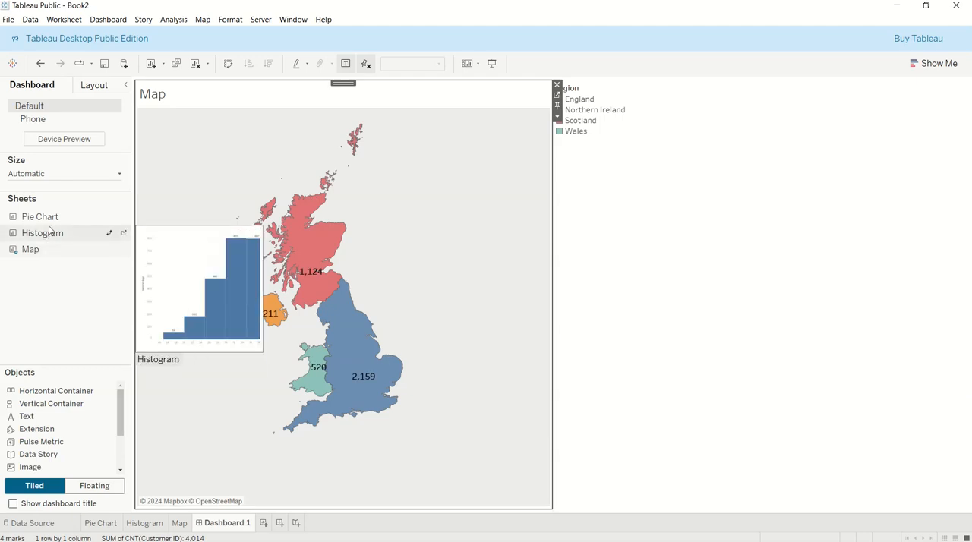
pyautogui.moveTo(48, 219)
pyautogui.mouseDown()
pyautogui.moveTo(736, 204)
pyautogui.moveTo(747, 192)
pyautogui.moveTo(746, 212)
pyautogui.mouseUp()
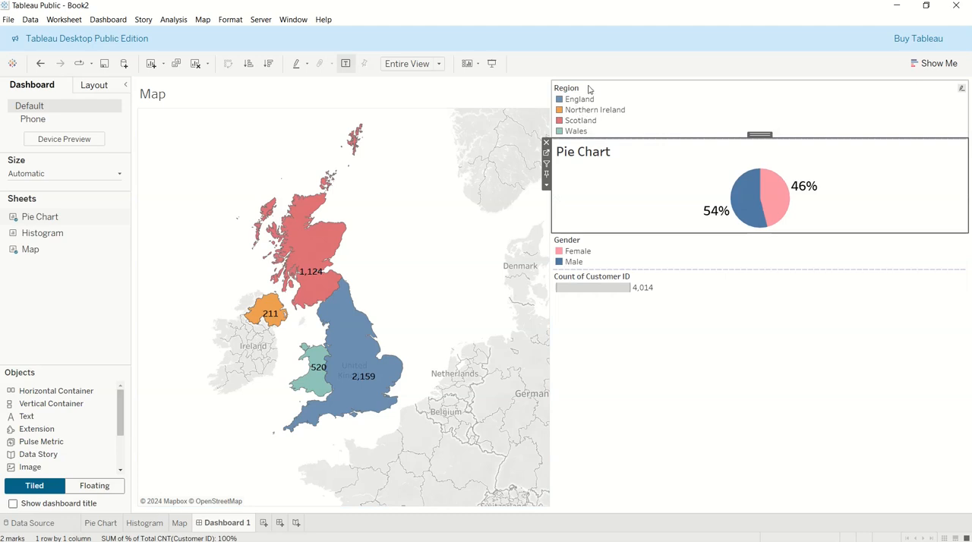
# Add a narrow vertical container along the dashboard's right edge and move the Region legend into it
pyautogui.click(671, 89)
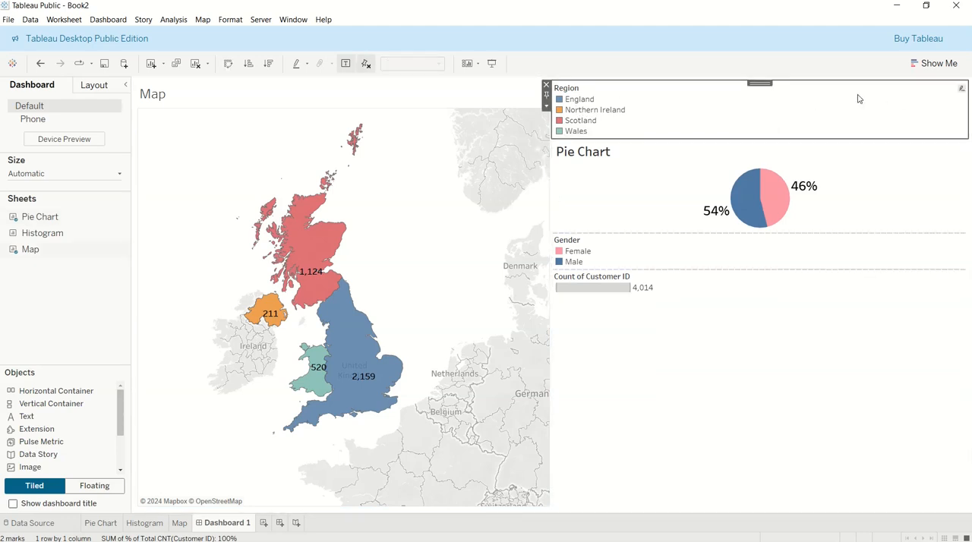
pyautogui.moveTo(48, 404); pyautogui.dragTo(959, 279)
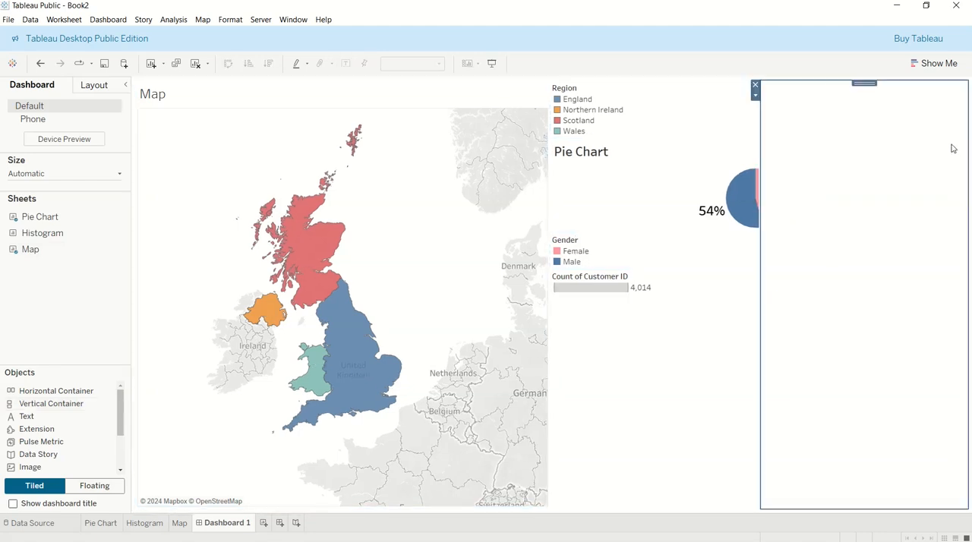
pyautogui.moveTo(760, 254); pyautogui.dragTo(879, 254)
pyautogui.click(599, 92)
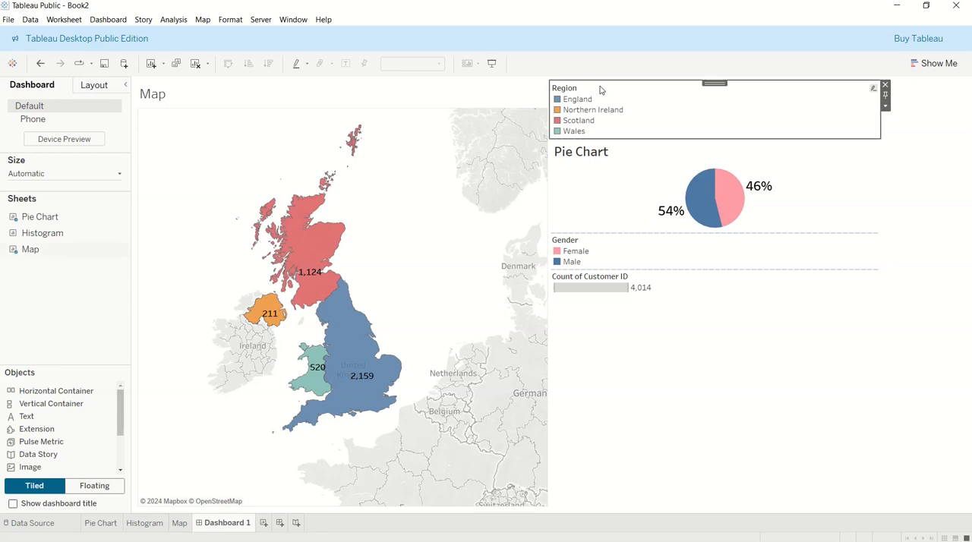
pyautogui.moveTo(717, 84); pyautogui.dragTo(935, 100)
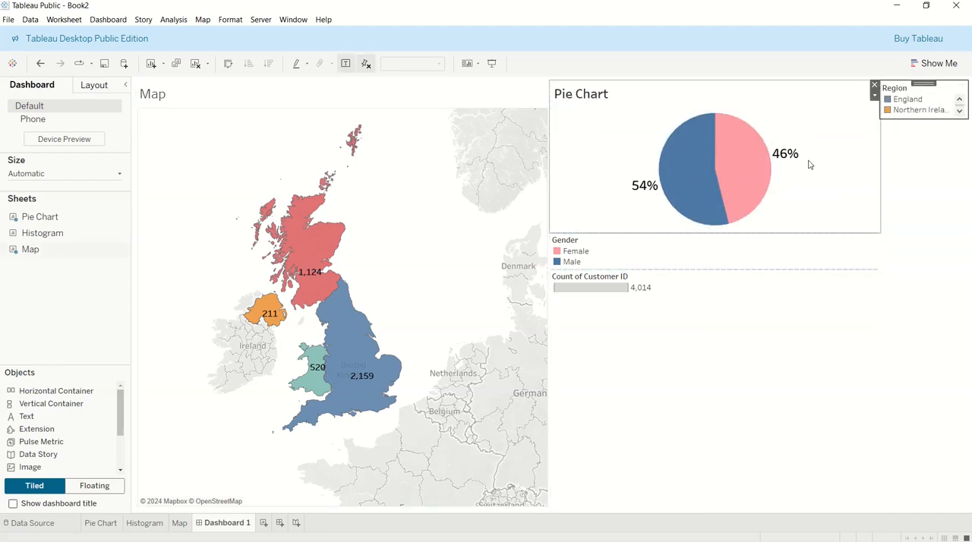
# Move the Gender and Count of Customer ID legends into the narrow container beneath the Region legend
pyautogui.click(663, 232)
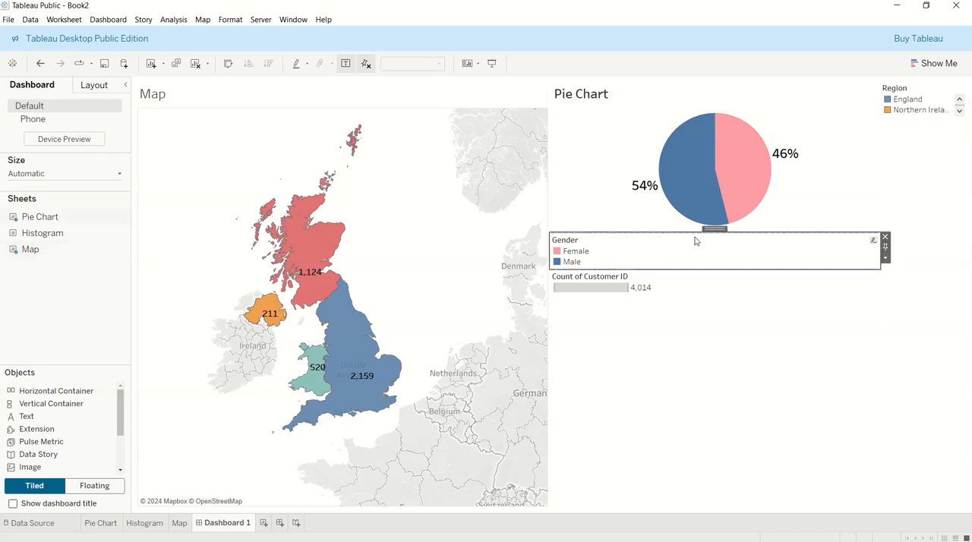
pyautogui.moveTo(715, 230); pyautogui.dragTo(949, 199)
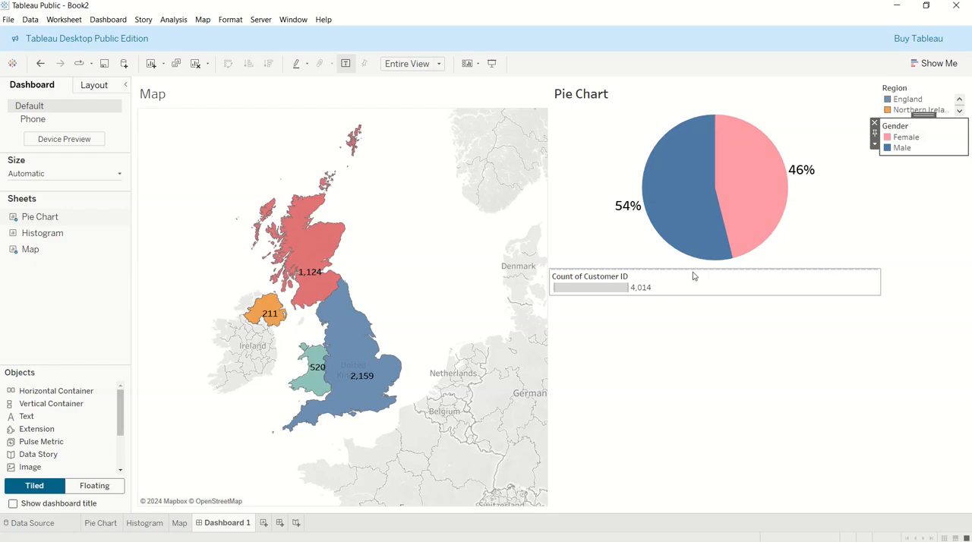
pyautogui.click(694, 277)
pyautogui.moveTo(715, 264); pyautogui.dragTo(937, 222)
pyautogui.moveTo(700, 295); pyautogui.dragTo(698, 303)
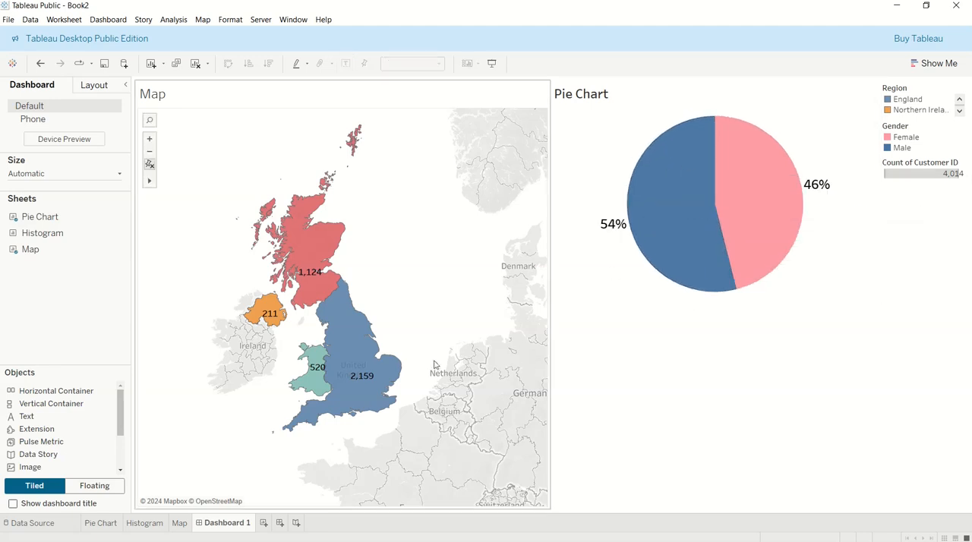
# Add the Histogram sheet to the dashboard below the pie chart
pyautogui.moveTo(28, 238); pyautogui.dragTo(731, 346)
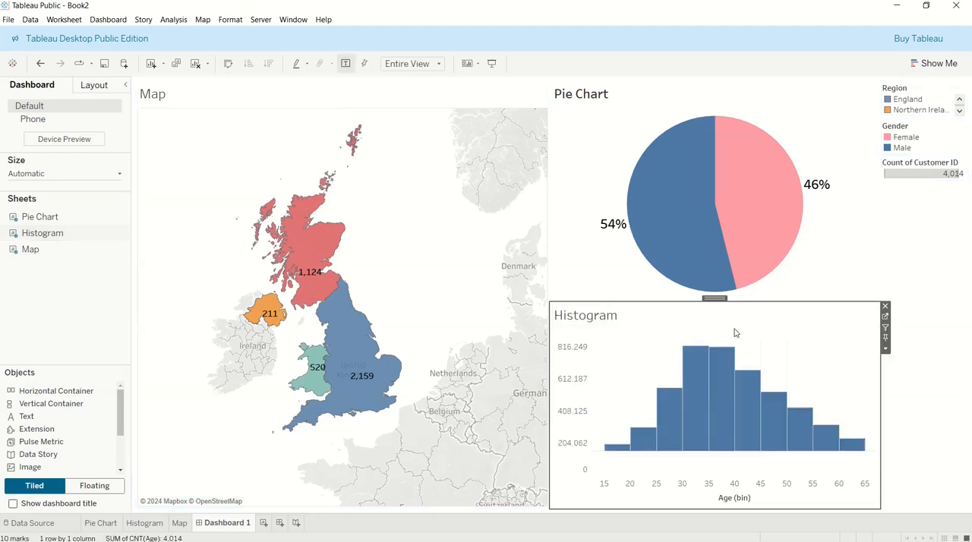
pyautogui.click(945, 354)
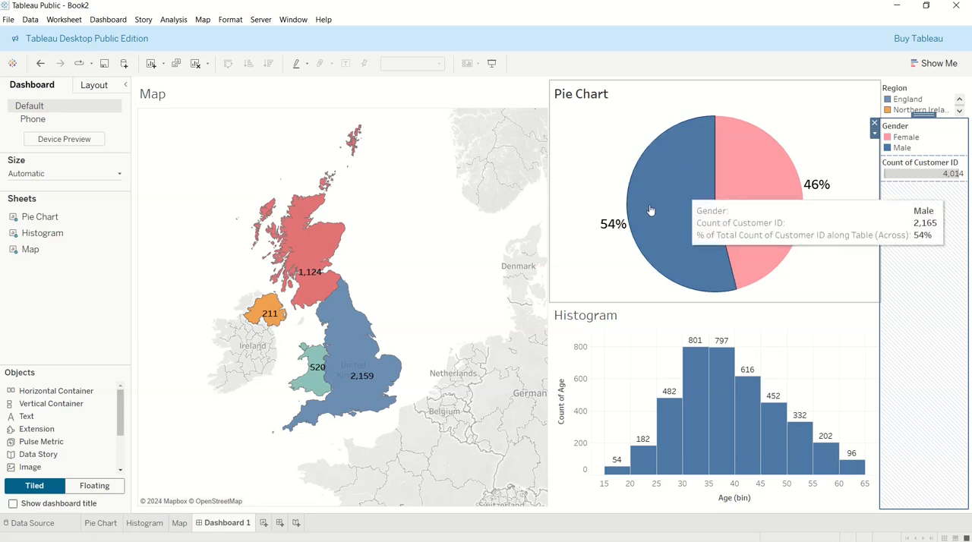
pyautogui.moveTo(300, 220)
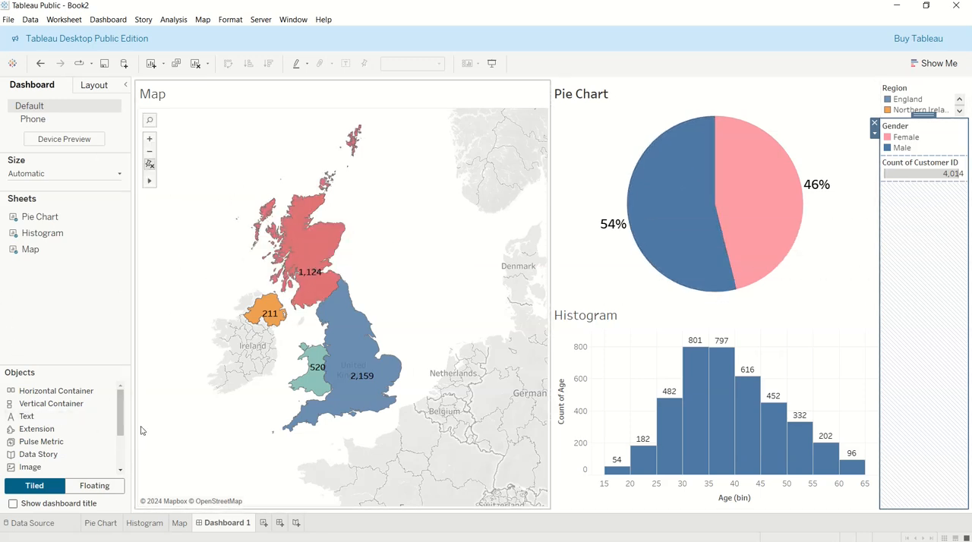
# Rename the dashboard sheet as Dashboard
pyautogui.doubleClick(242, 526)
pyautogui.click(242, 525)
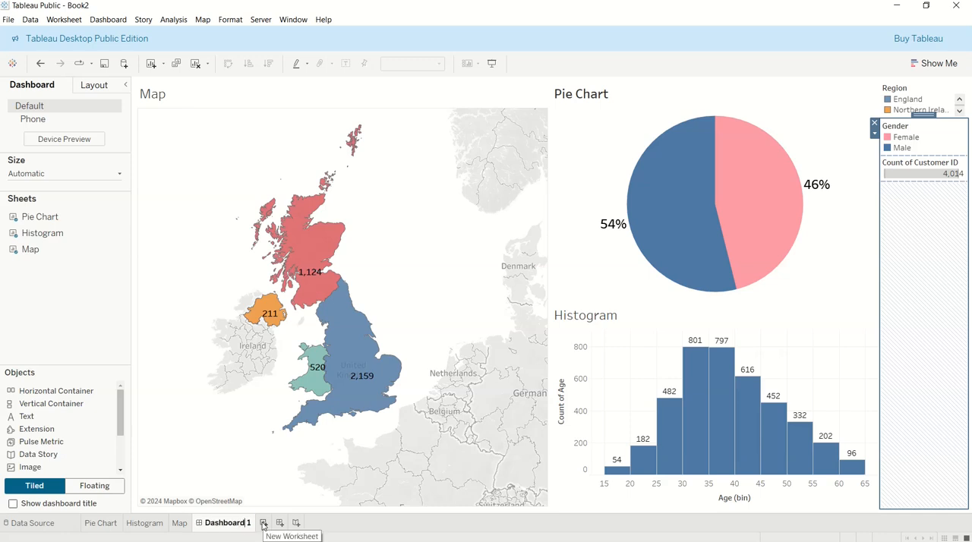
pyautogui.click(218, 435)
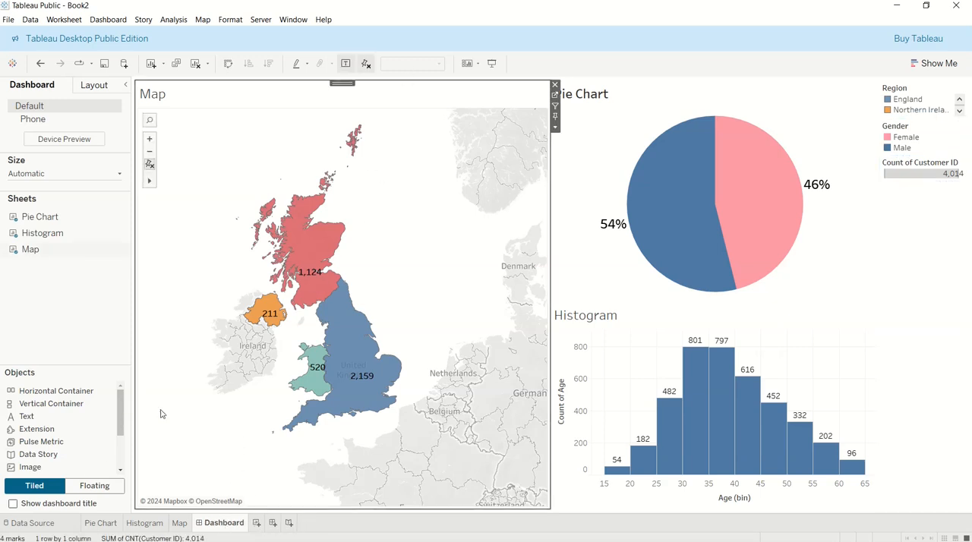
# Turn the dashboard title on and off again, and clear all contents from the dashboard
pyautogui.click(13, 505)
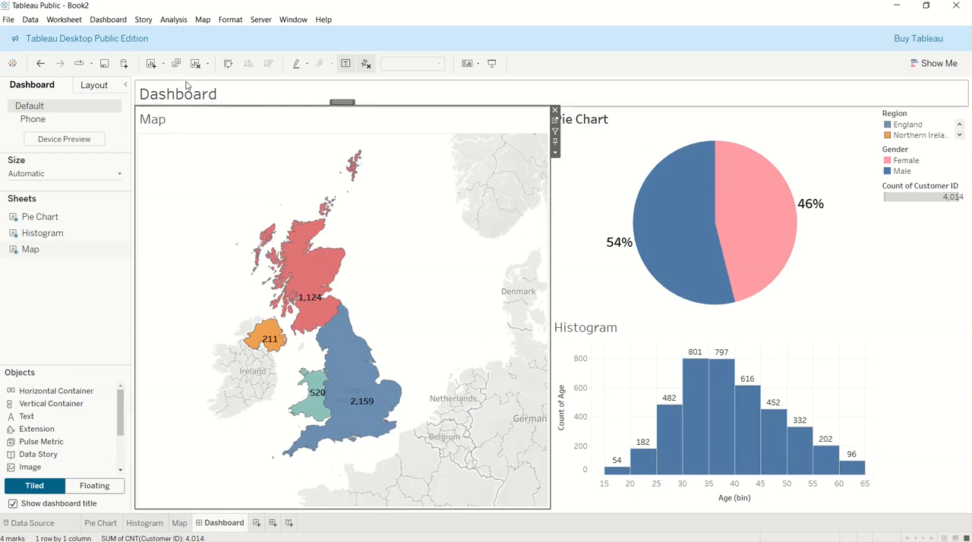
pyautogui.click(13, 504)
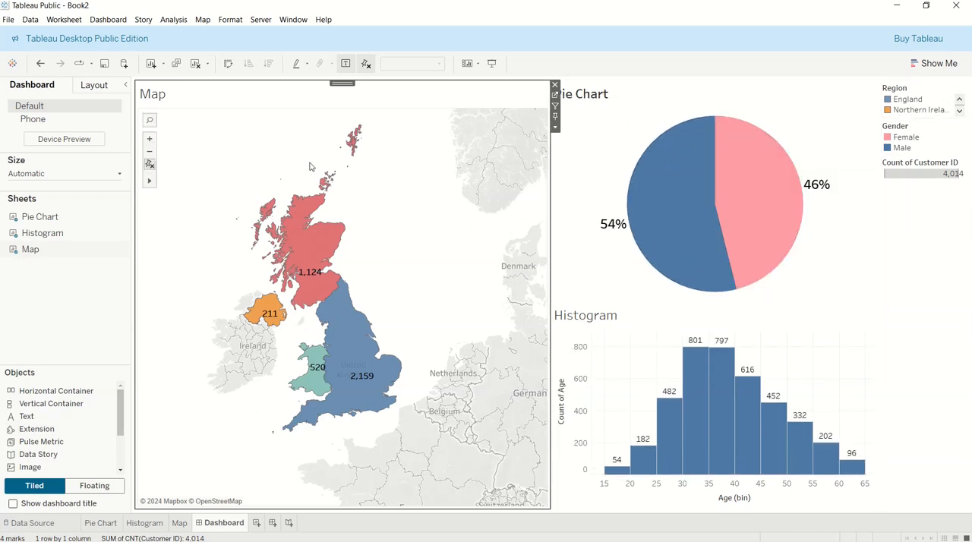
pyautogui.click(114, 25)
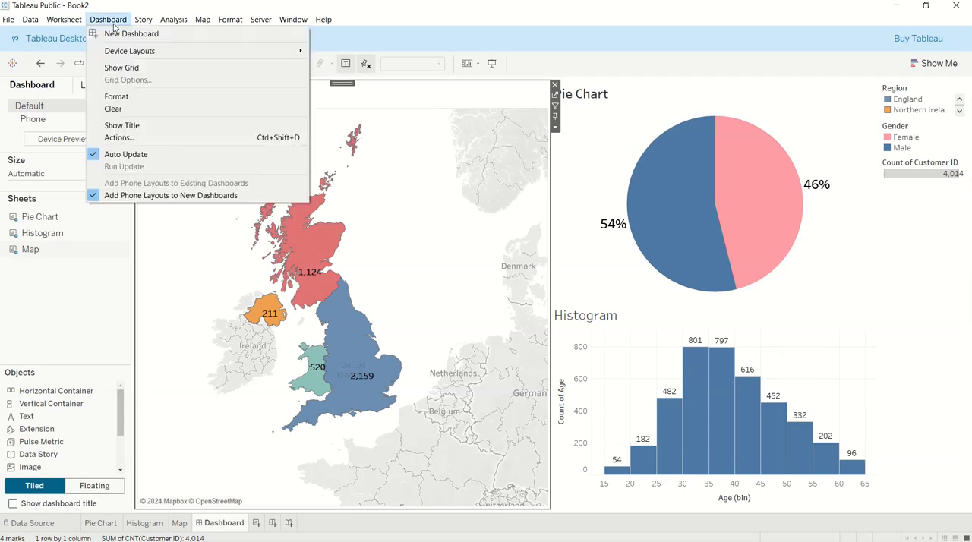
pyautogui.click(120, 110)
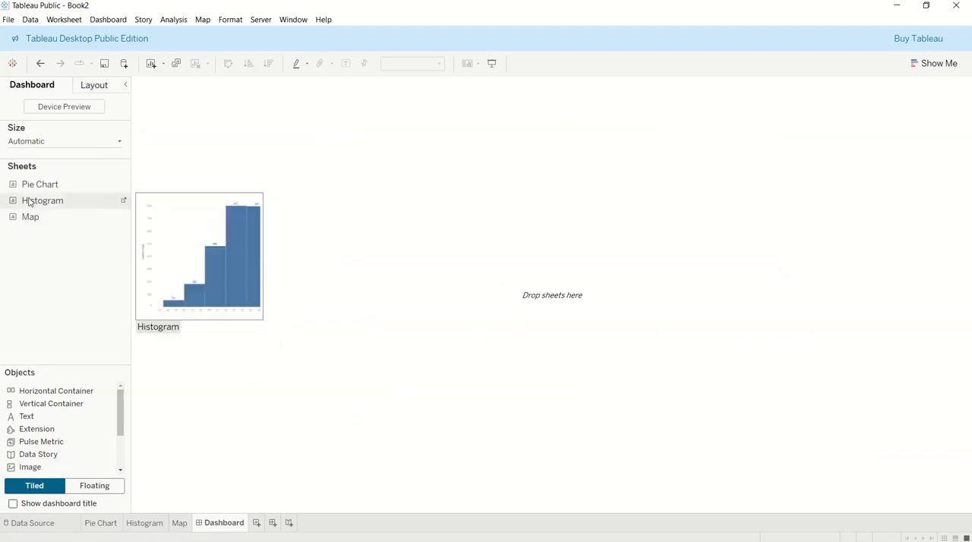
# Arrange the three sheets on the empty dashboard with Map in the left half, Pie Chart at upper right and Histogram directly below it
pyautogui.moveTo(52, 202)
pyautogui.moveTo(24, 217); pyautogui.dragTo(244, 189)
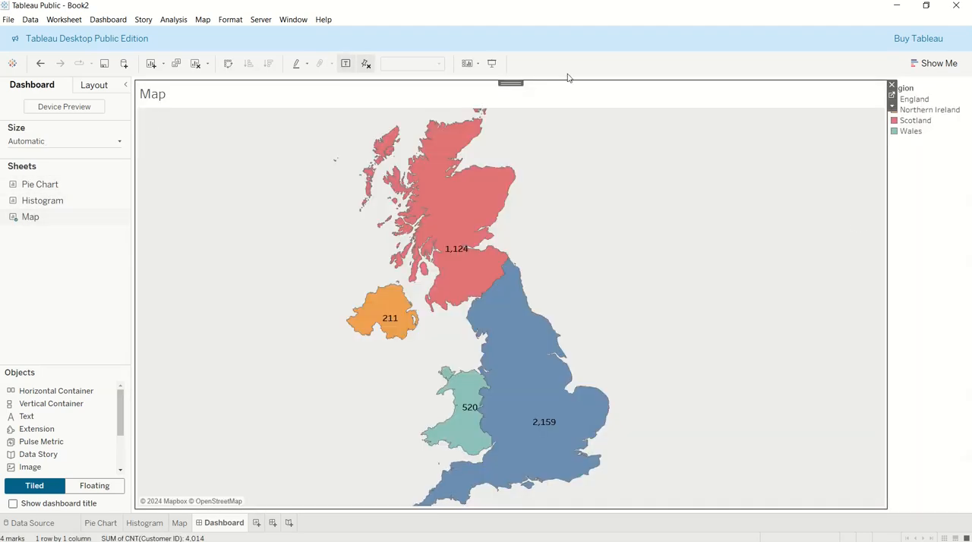
pyautogui.moveTo(53, 186)
pyautogui.moveTo(47, 186); pyautogui.dragTo(541, 145)
pyautogui.moveTo(756, 141); pyautogui.dragTo(864, 145)
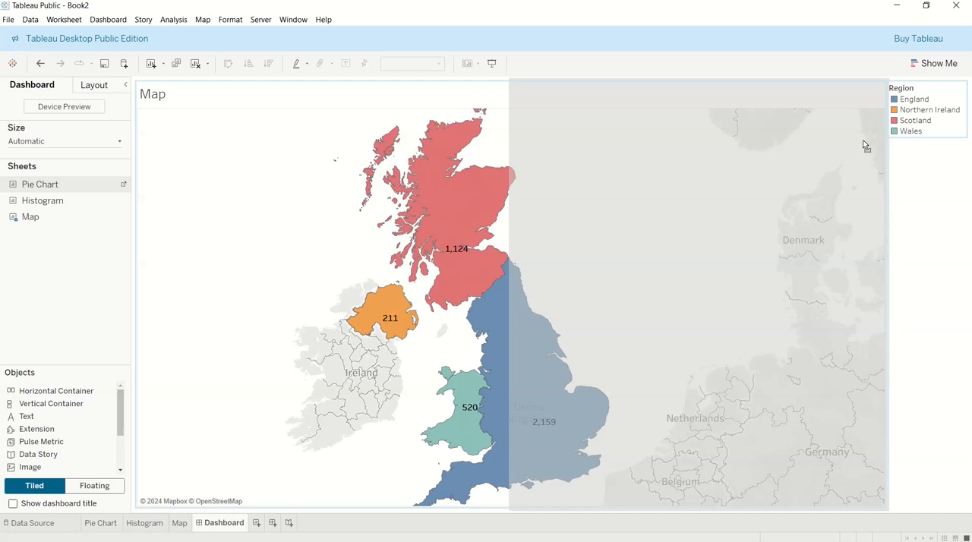
pyautogui.moveTo(863, 145); pyautogui.dragTo(859, 145)
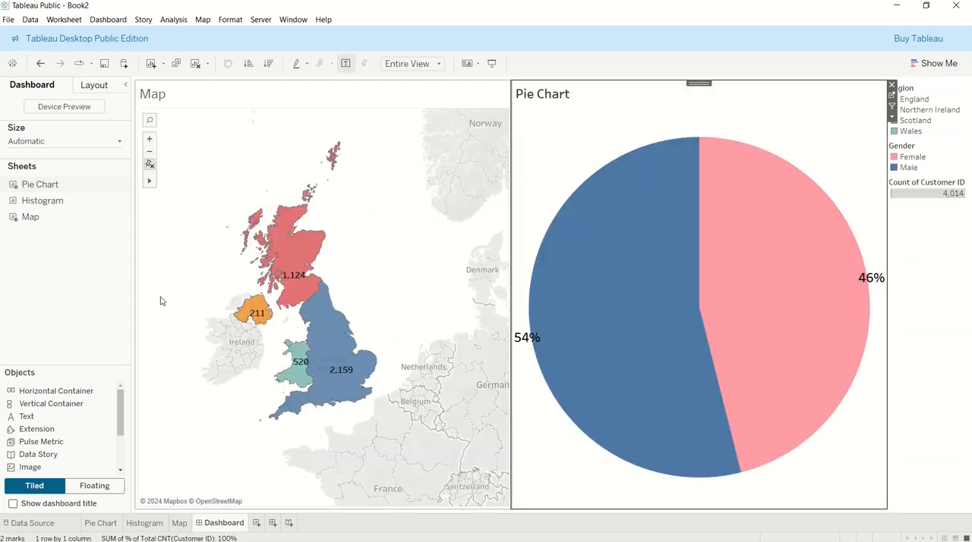
pyautogui.moveTo(23, 206)
pyautogui.moveTo(25, 203); pyautogui.dragTo(708, 442)
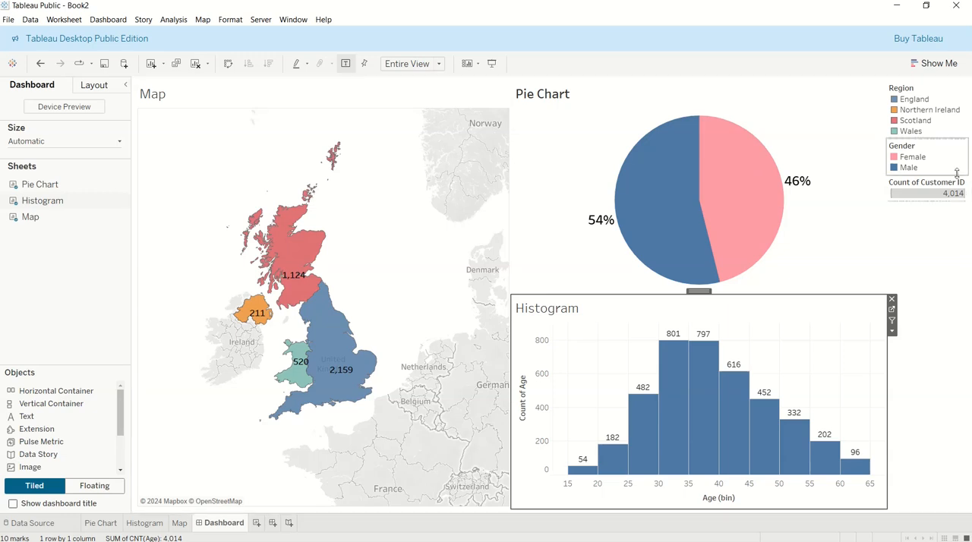
# Create a new story with its size set to Automatic, and make its caption box wider and taller
pyautogui.click(289, 523)
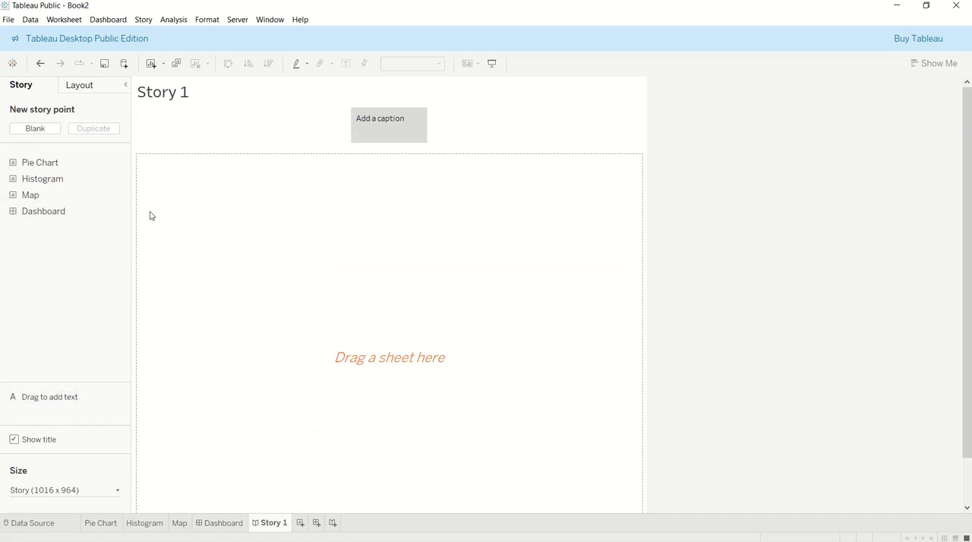
pyautogui.click(47, 491)
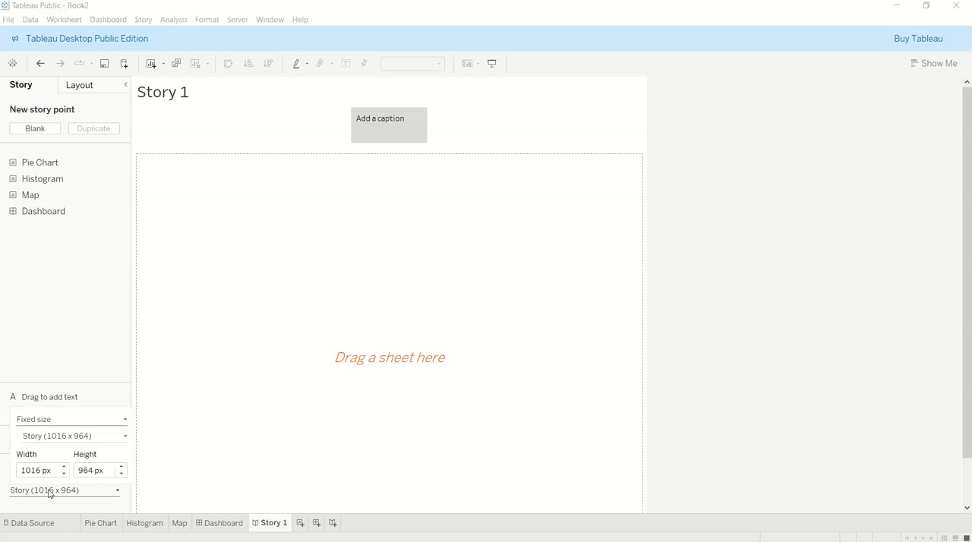
pyautogui.click(54, 422)
pyautogui.click(49, 441)
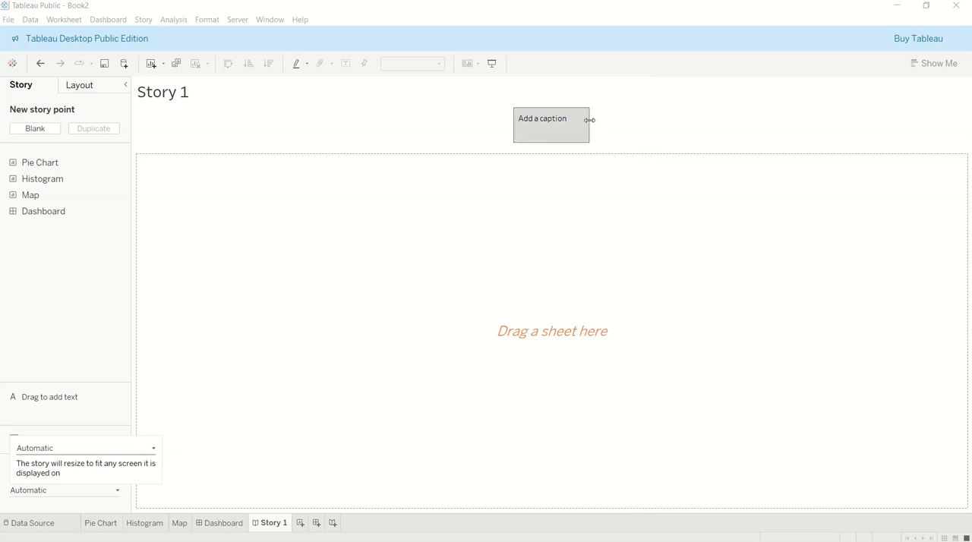
pyautogui.moveTo(591, 123); pyautogui.dragTo(759, 124)
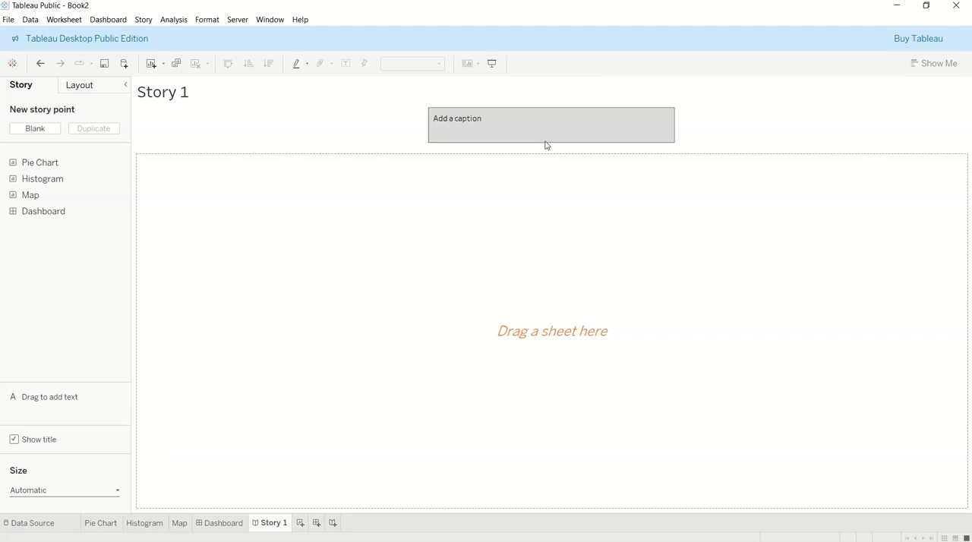
pyautogui.moveTo(546, 142); pyautogui.dragTo(547, 165)
# Try the Pie Chart sheet in the story point and replace it with the Histogram sheet
pyautogui.moveTo(50, 209)
pyautogui.moveTo(15, 170)
pyautogui.moveTo(32, 171); pyautogui.dragTo(402, 293)
pyautogui.moveTo(92, 184); pyautogui.dragTo(440, 283)
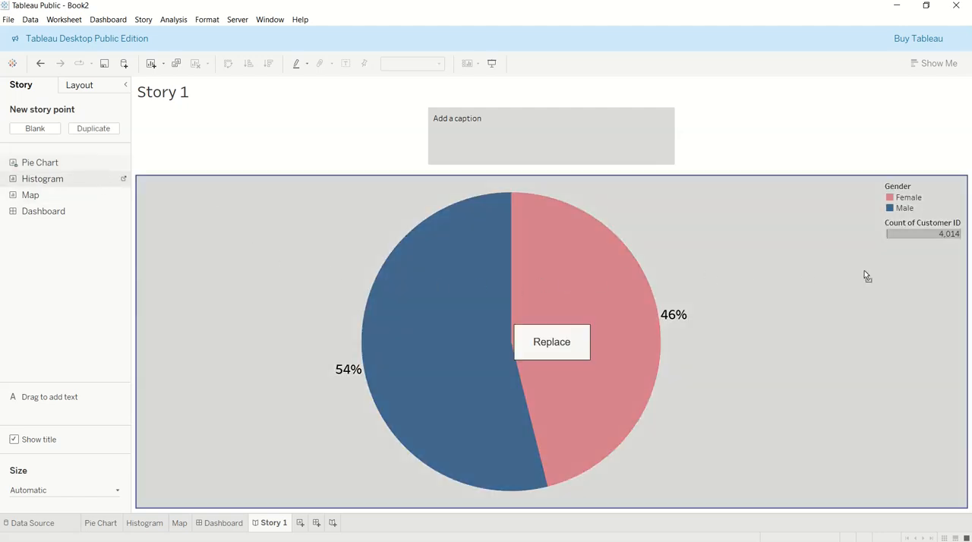
pyautogui.moveTo(966, 277); pyautogui.dragTo(798, 231)
pyautogui.moveTo(587, 206); pyautogui.dragTo(560, 350)
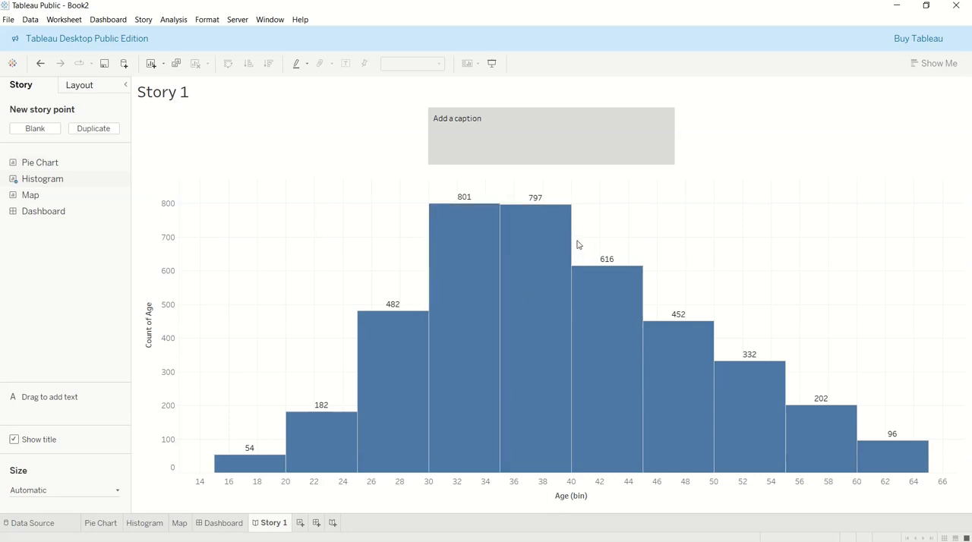
# Replace the histogram in the story point with the Dashboard
pyautogui.moveTo(124, 160)
pyautogui.moveTo(39, 212)
pyautogui.moveTo(32, 213); pyautogui.dragTo(574, 330)
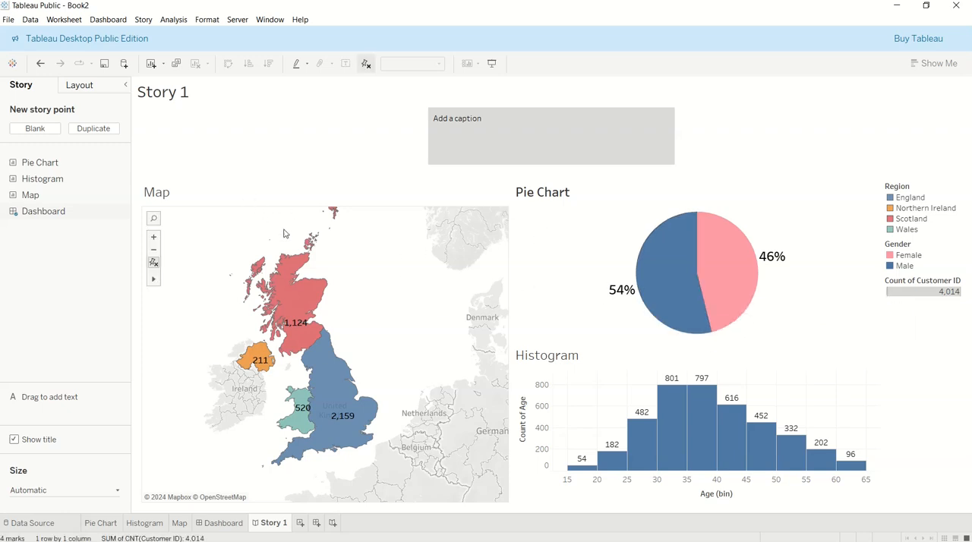
# Caption the story point "Most of our customer are from England in the UK" and shrink the caption box to fit the text
pyautogui.click(300, 287)
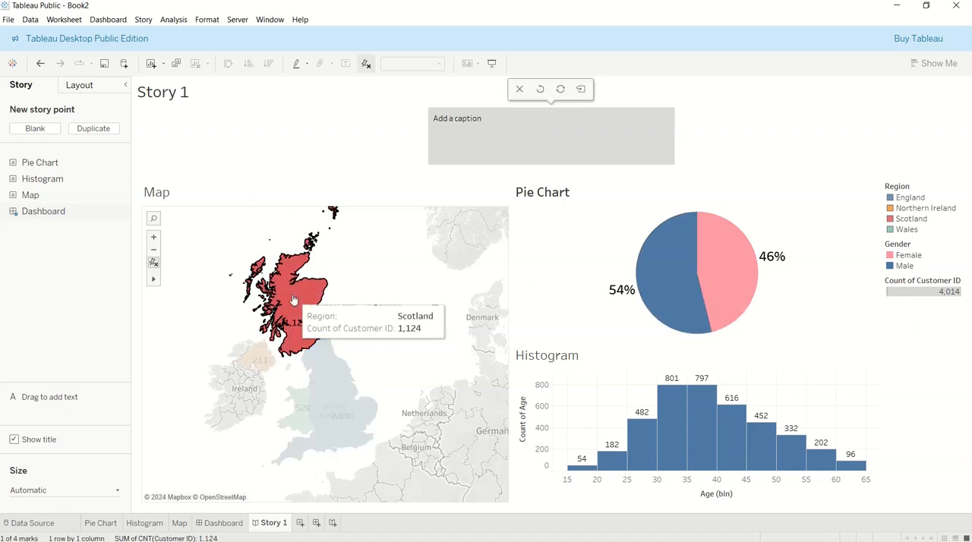
pyautogui.click(394, 294)
pyautogui.click(492, 127)
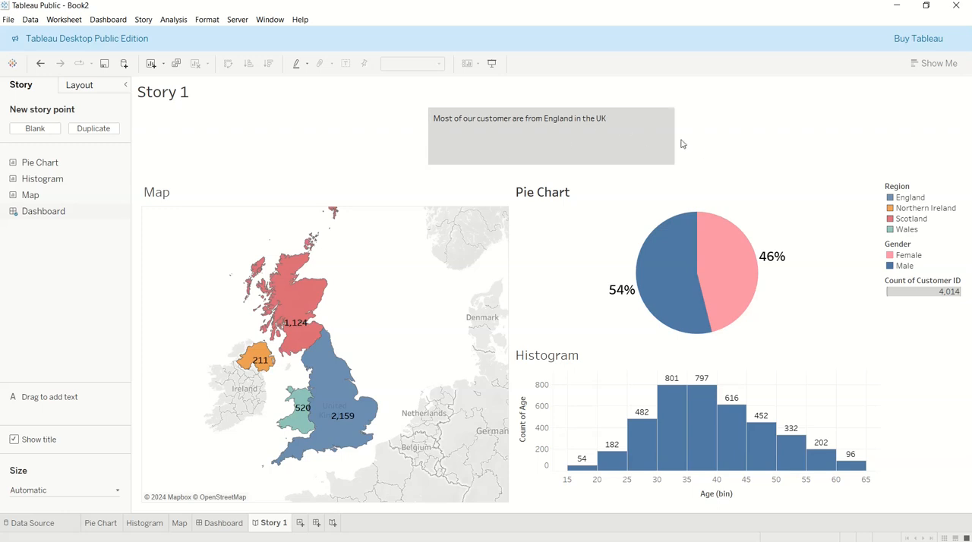
pyautogui.moveTo(673, 136); pyautogui.dragTo(613, 135)
pyautogui.moveTo(536, 164); pyautogui.dragTo(540, 124)
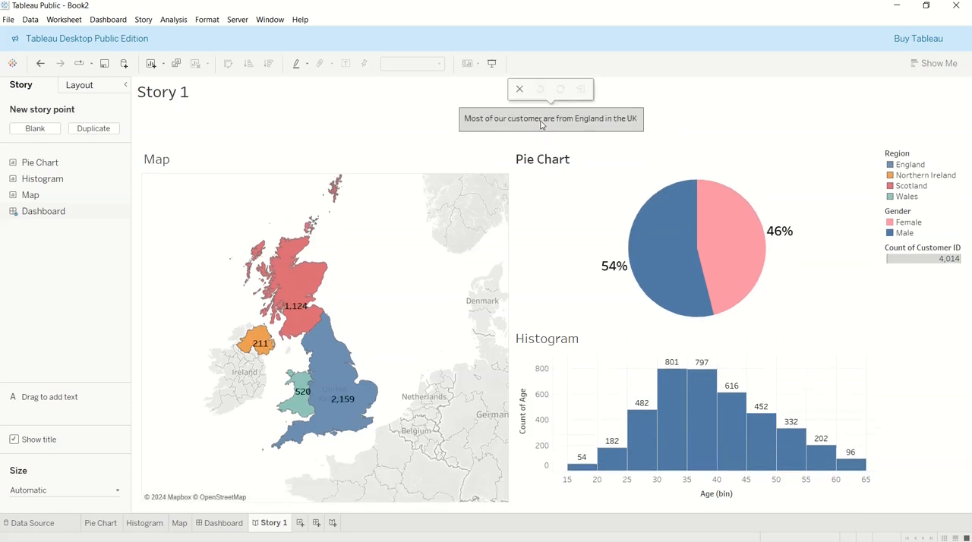
pyautogui.doubleClick(490, 118)
pyautogui.click(377, 120)
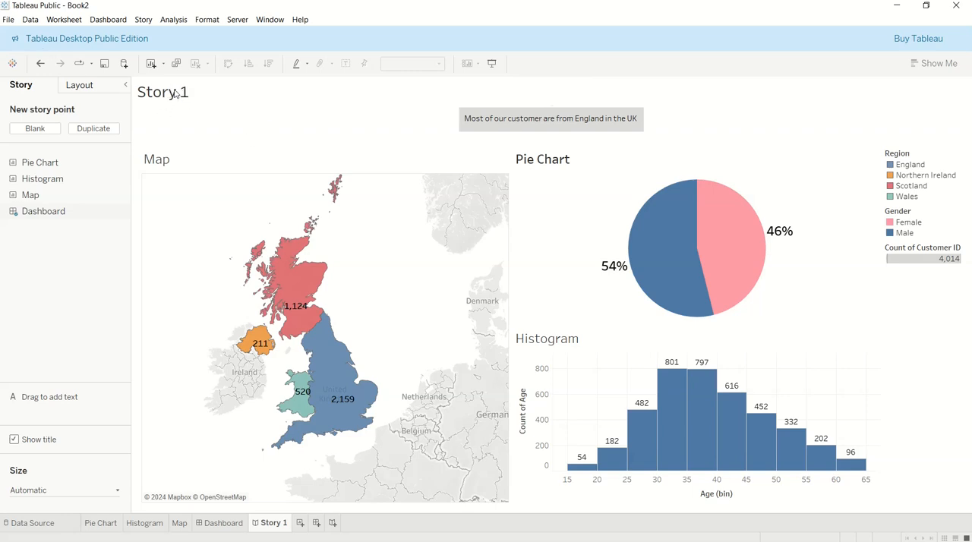
# Hide the story's title and rename the Story 1 sheet to "Story"
pyautogui.click(14, 439)
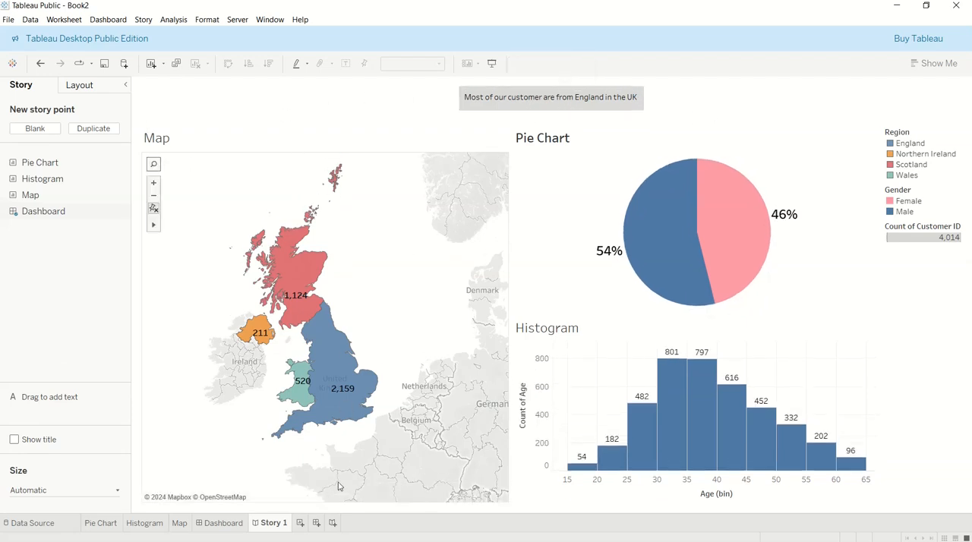
pyautogui.doubleClick(277, 523)
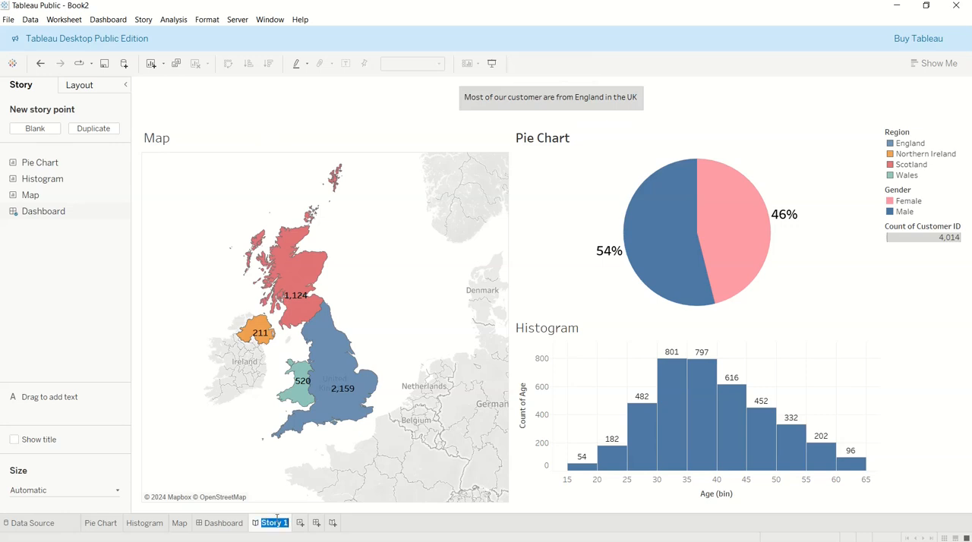
pyautogui.press('Right')
pyautogui.press('Return')
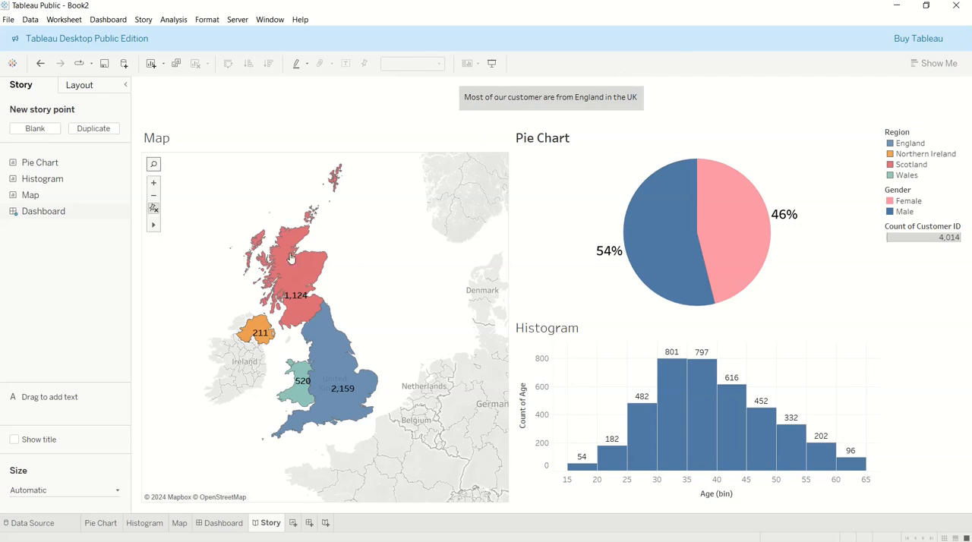
# Try a blank story point, undo it, and add a second story point by duplicating the first
pyautogui.moveTo(285, 276)
pyautogui.click(23, 129)
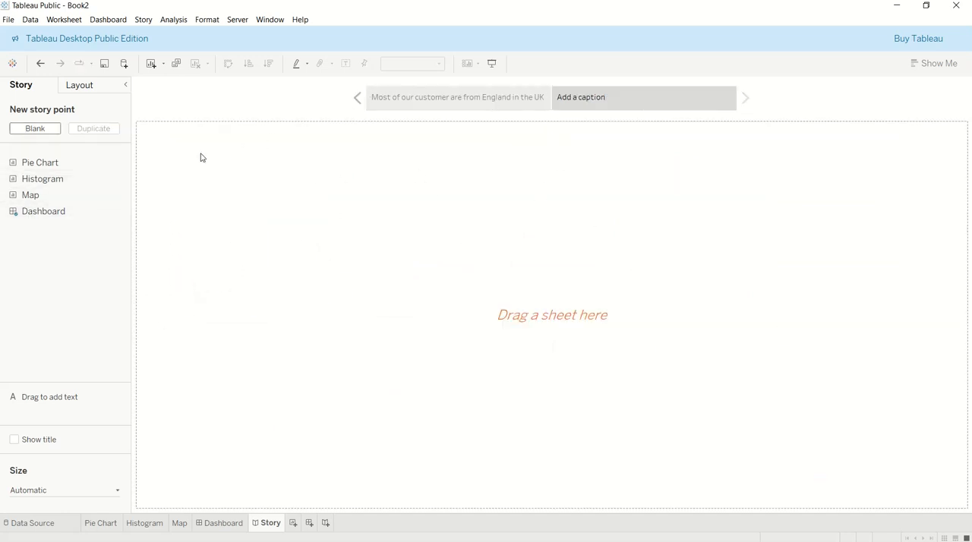
pyautogui.hotkey('ctrl', 'z')
pyautogui.click(89, 129)
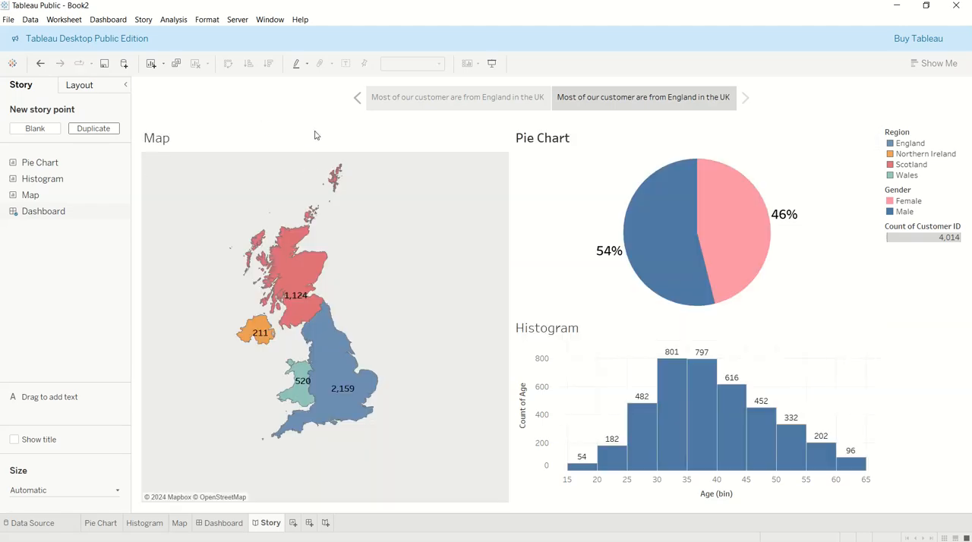
# Replace the second story point's caption with "Some random text here."
pyautogui.tripleClick(586, 97)
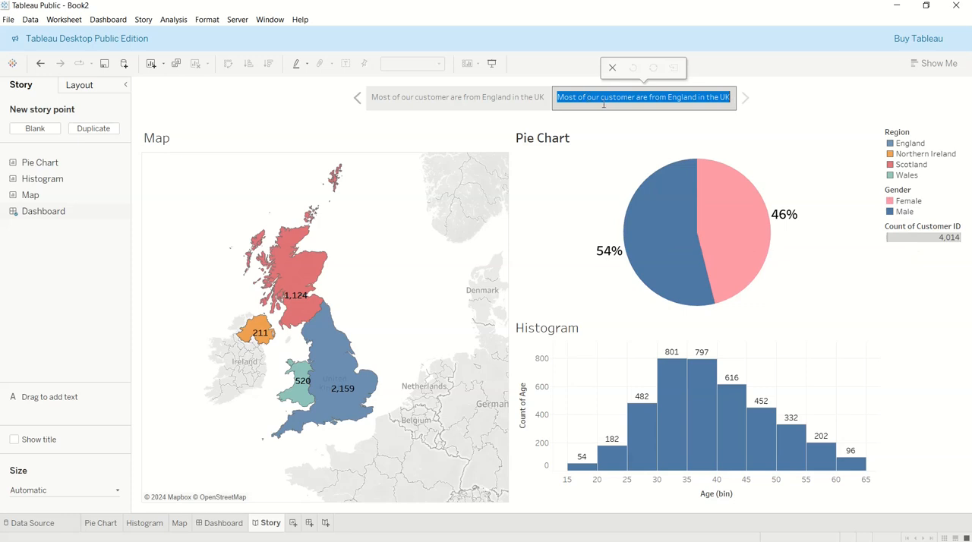
pyautogui.write('s')
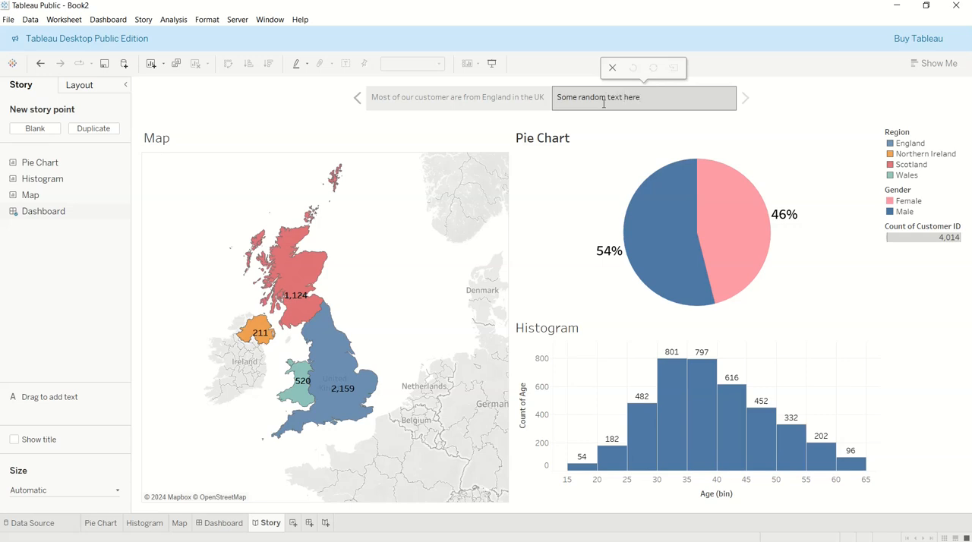
pyautogui.click(348, 219)
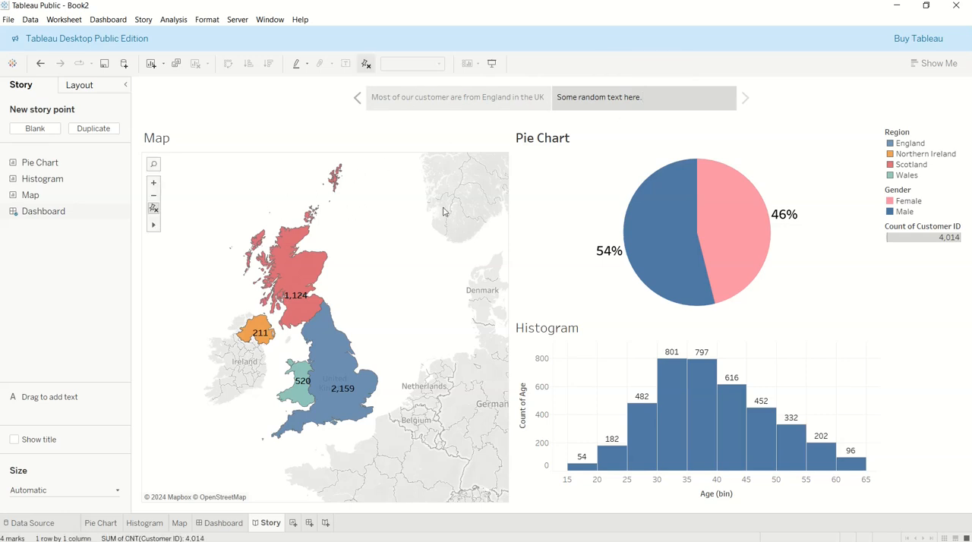
# Set the Map on the dashboard to act as a filter for the other charts
pyautogui.click(221, 523)
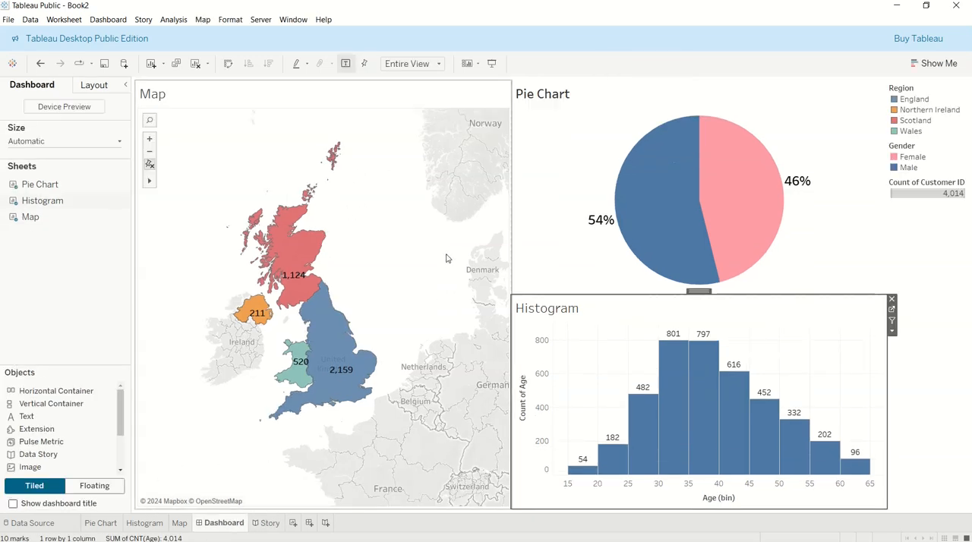
pyautogui.click(398, 138)
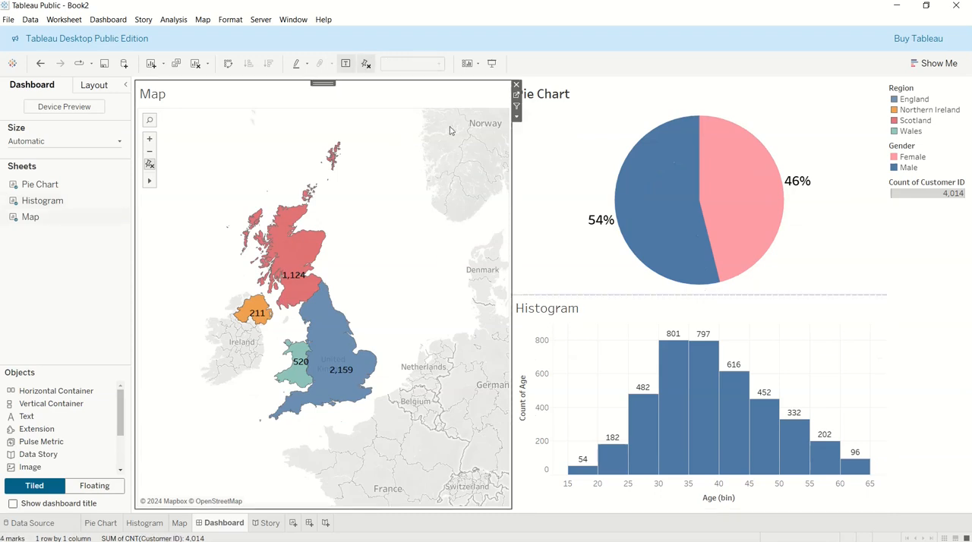
pyautogui.click(517, 107)
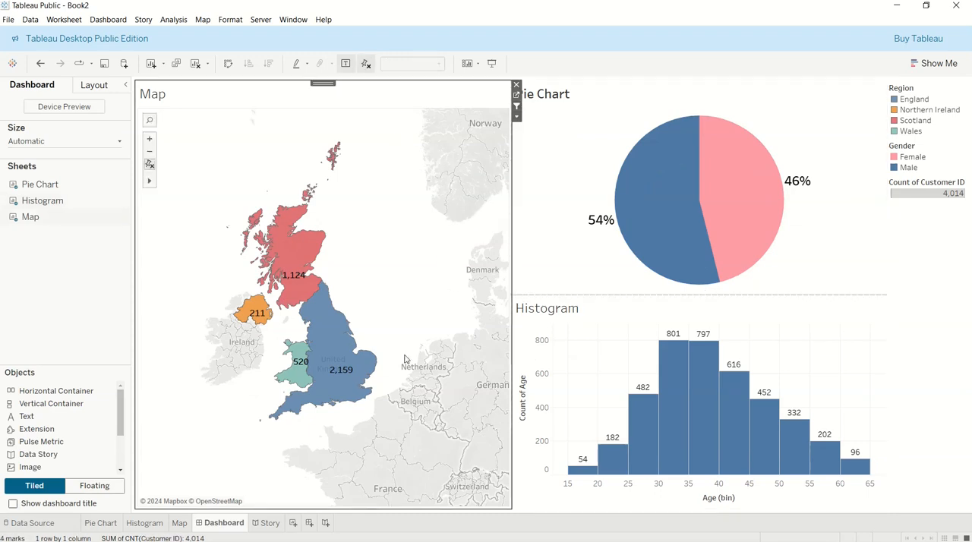
# Filter the second story point's charts to Scotland through its map
pyautogui.click(272, 524)
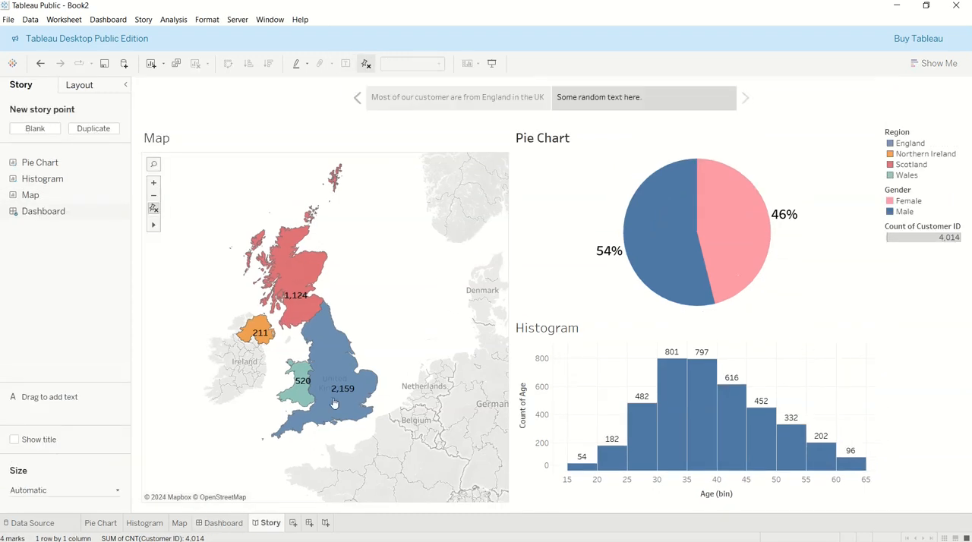
pyautogui.click(303, 289)
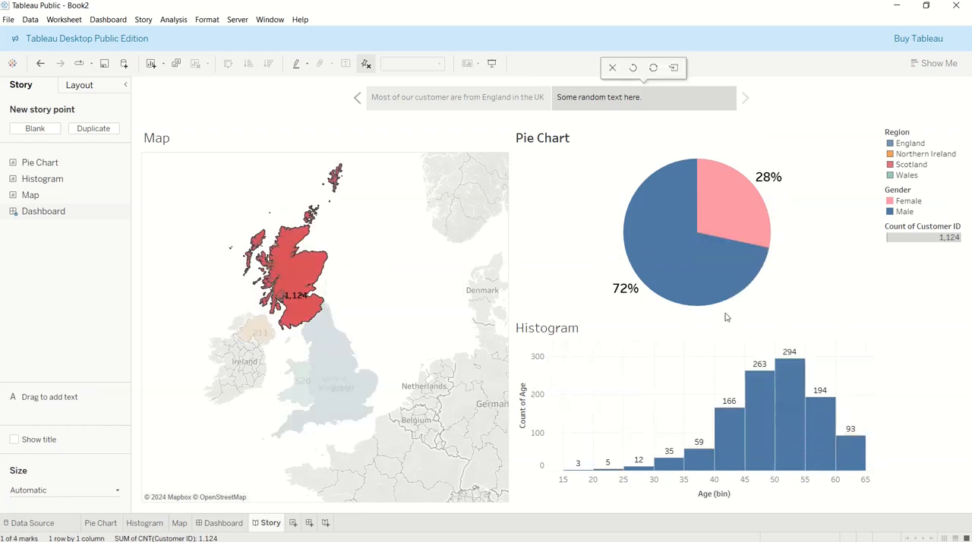
pyautogui.moveTo(638, 250)
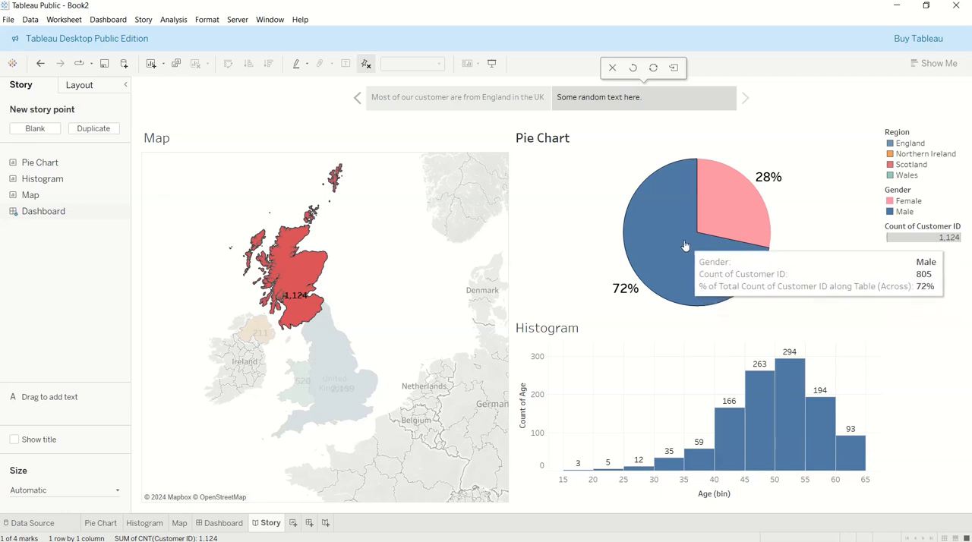
# Caption the second story point "Most of our customers from Scotland are predominantly Male and are within the age group of 45 - 55"
pyautogui.doubleClick(649, 101)
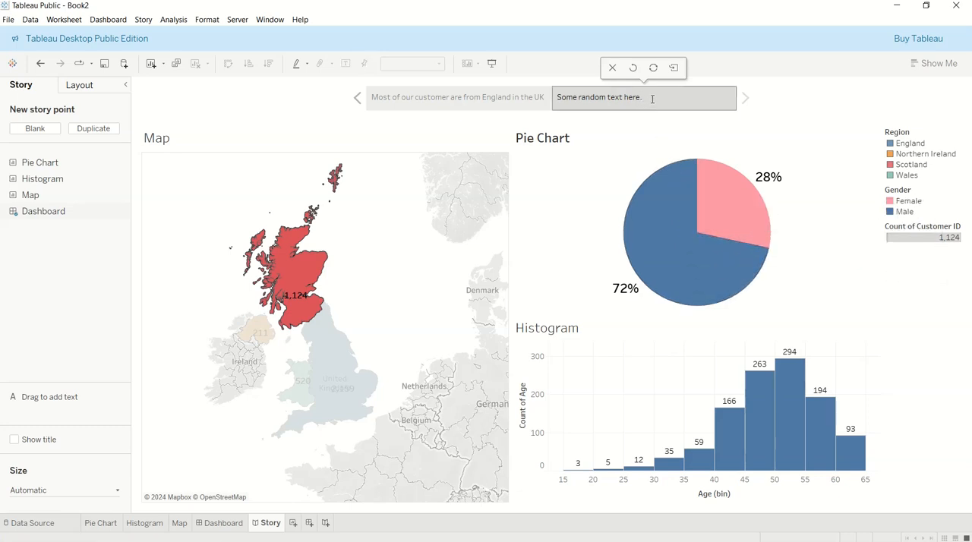
pyautogui.moveTo(652, 99); pyautogui.dragTo(528, 86)
pyautogui.write('Most of our cust')
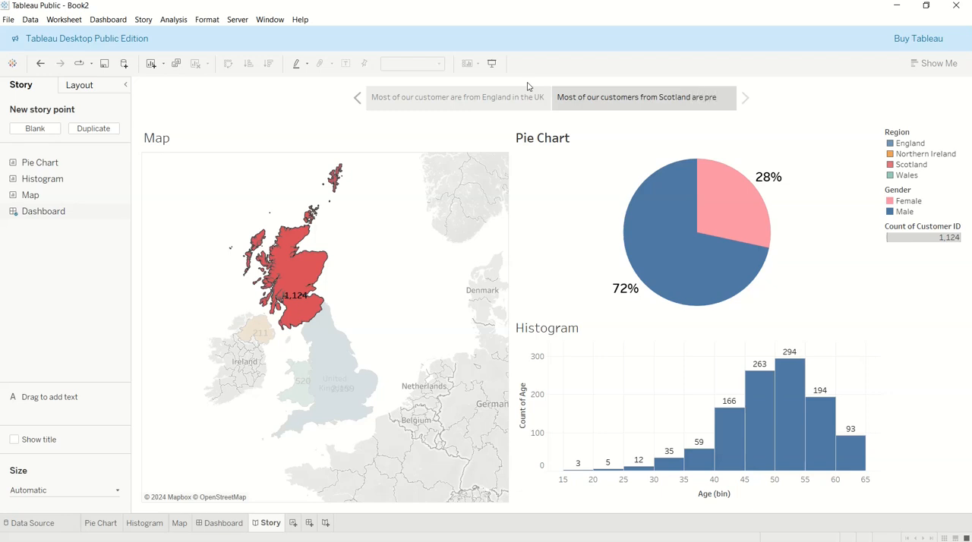
pyautogui.write('omi')
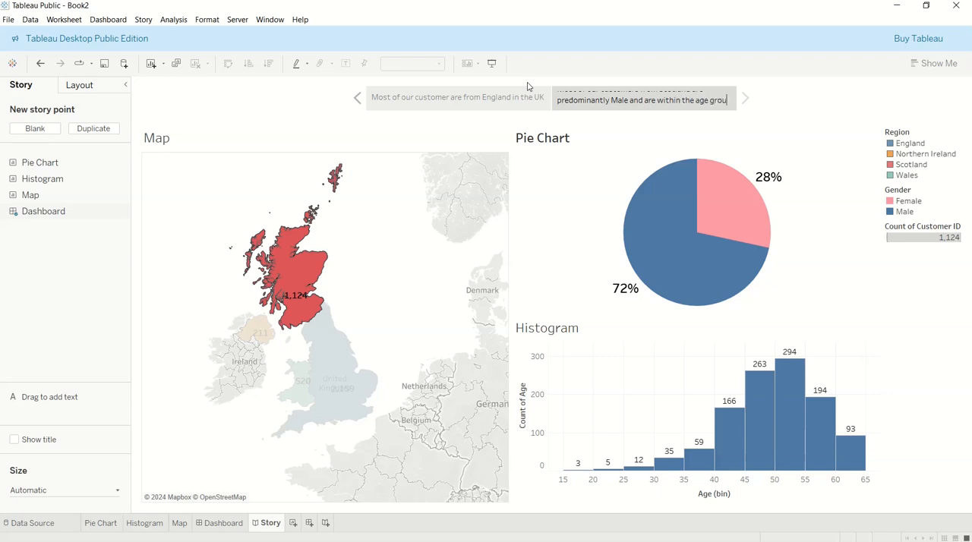
pyautogui.write('of 45 - 55')
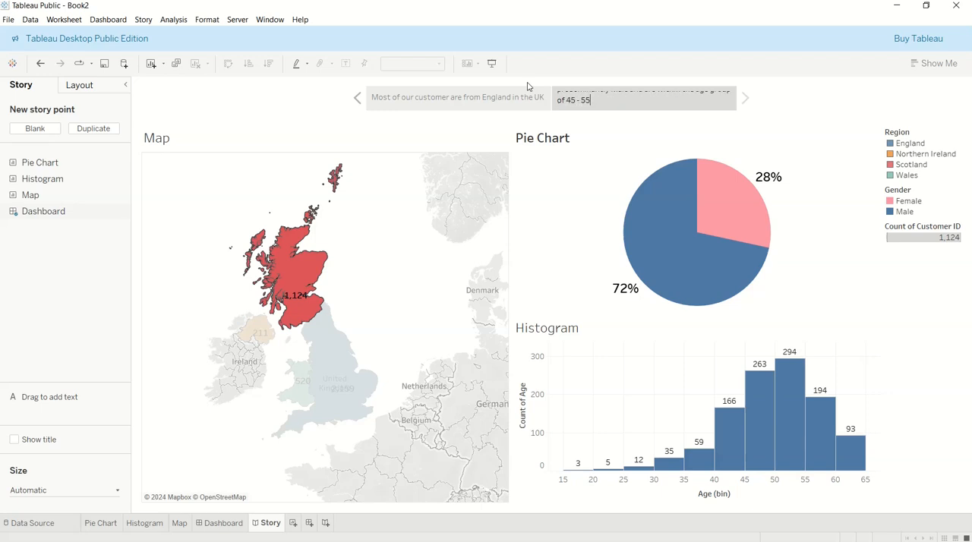
pyautogui.click(529, 86)
# Compare the two story points, and add a third one by duplicating the Scotland story point
pyautogui.click(456, 97)
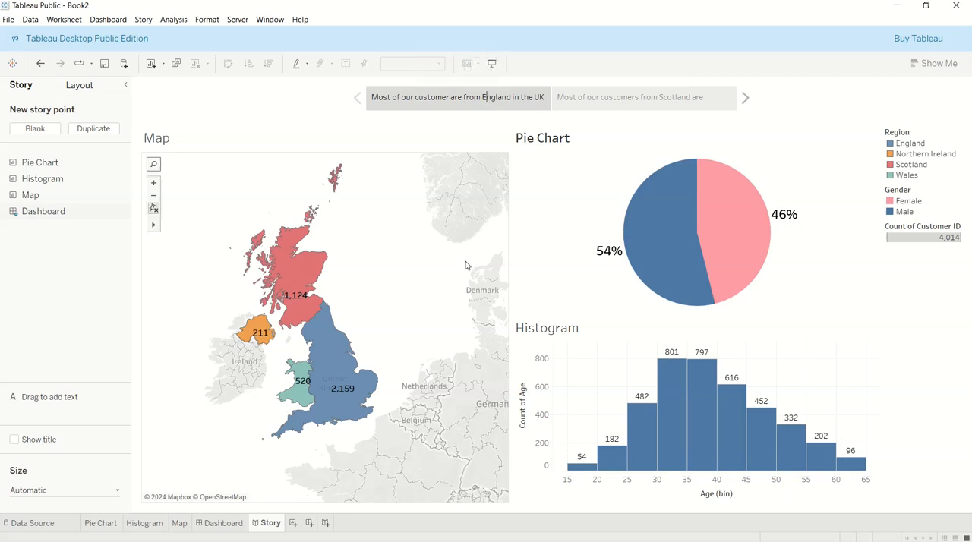
pyautogui.click(630, 97)
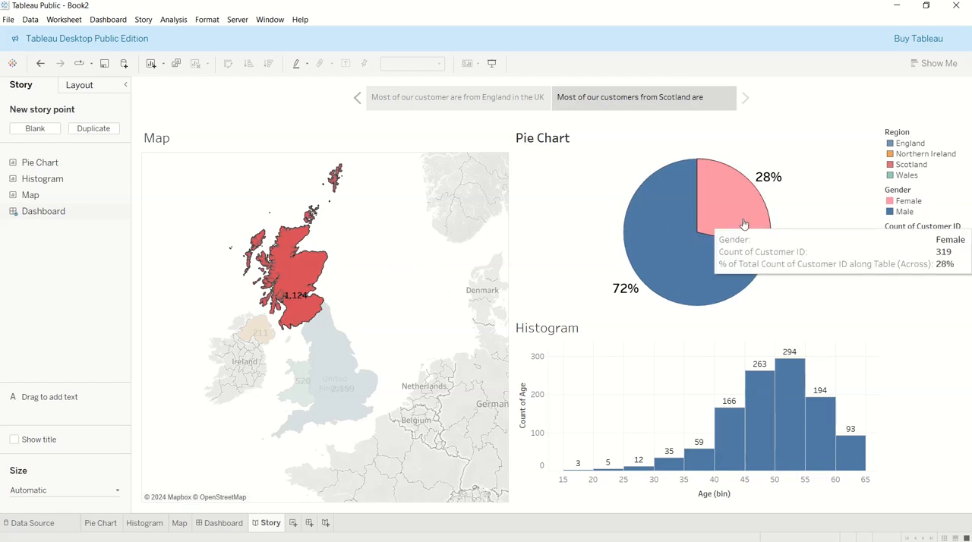
pyautogui.moveTo(34, 161)
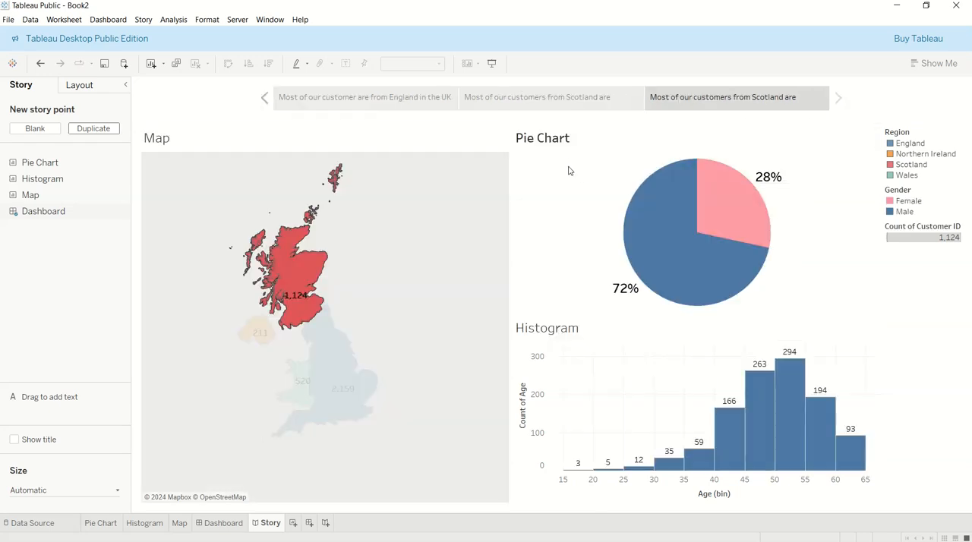
# Try England as the map filter in the third story point and replace it with Northern Ireland
pyautogui.click(330, 371)
pyautogui.click(331, 371)
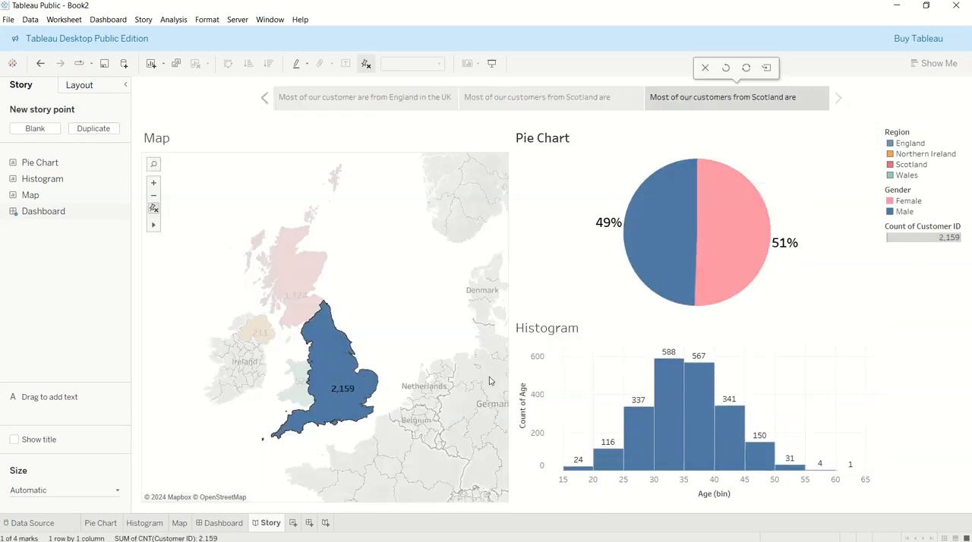
pyautogui.moveTo(737, 247)
pyautogui.moveTo(340, 343)
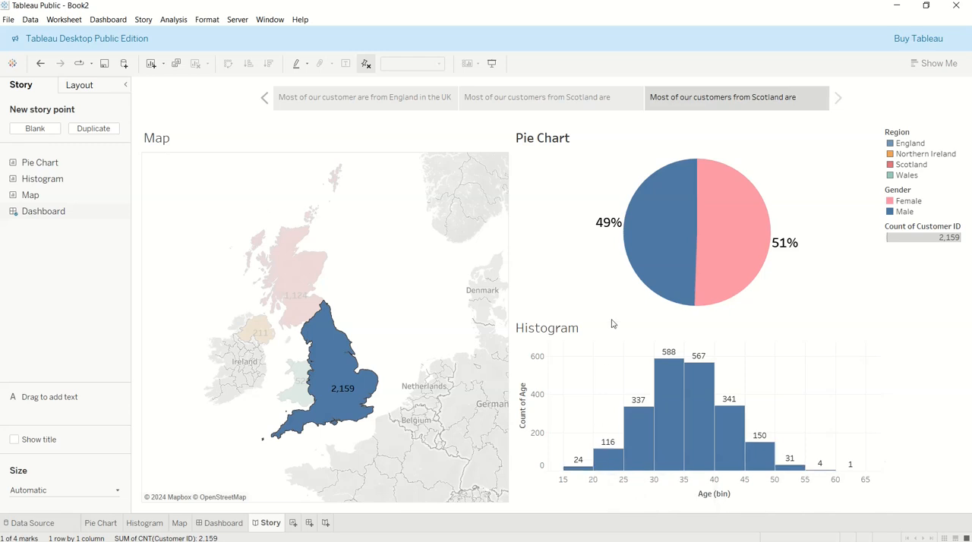
pyautogui.click(250, 331)
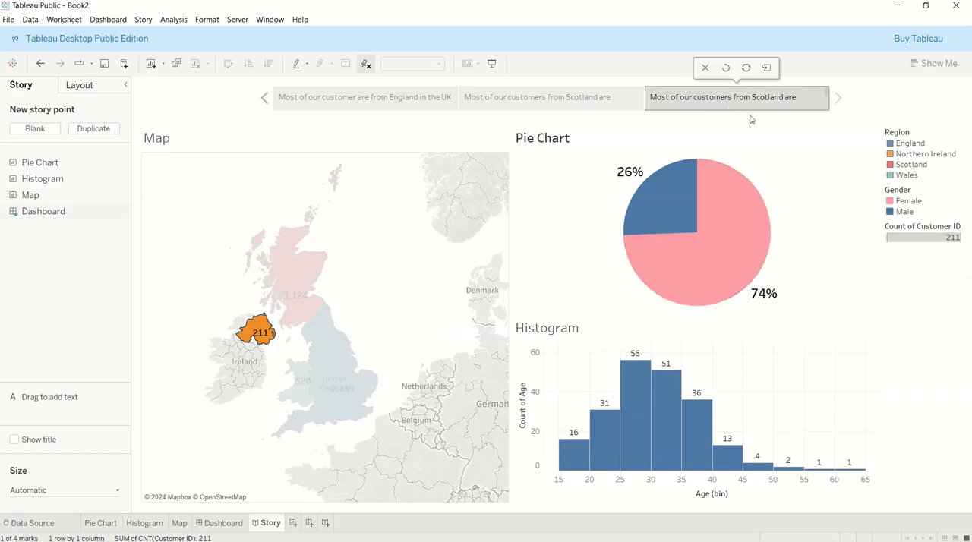
pyautogui.rightClick(741, 211)
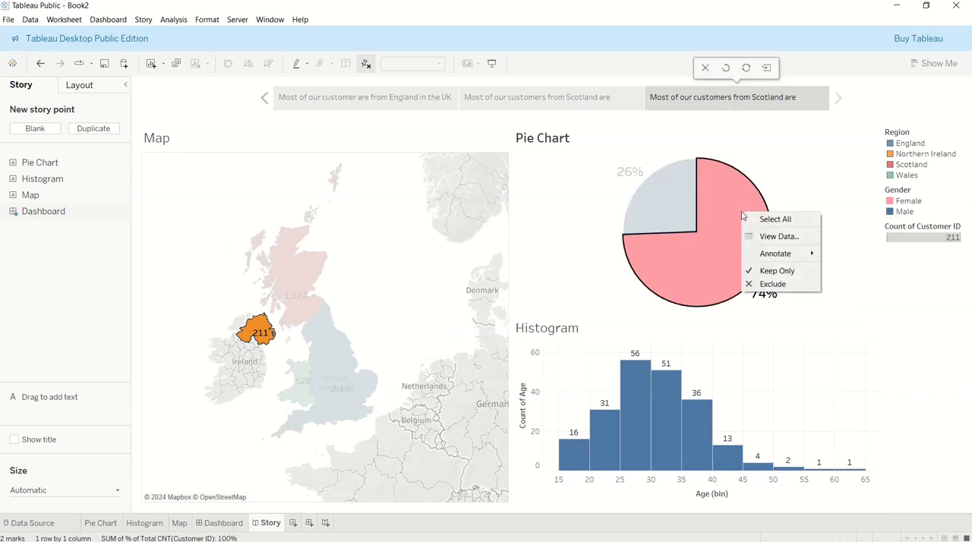
pyautogui.moveTo(778, 252)
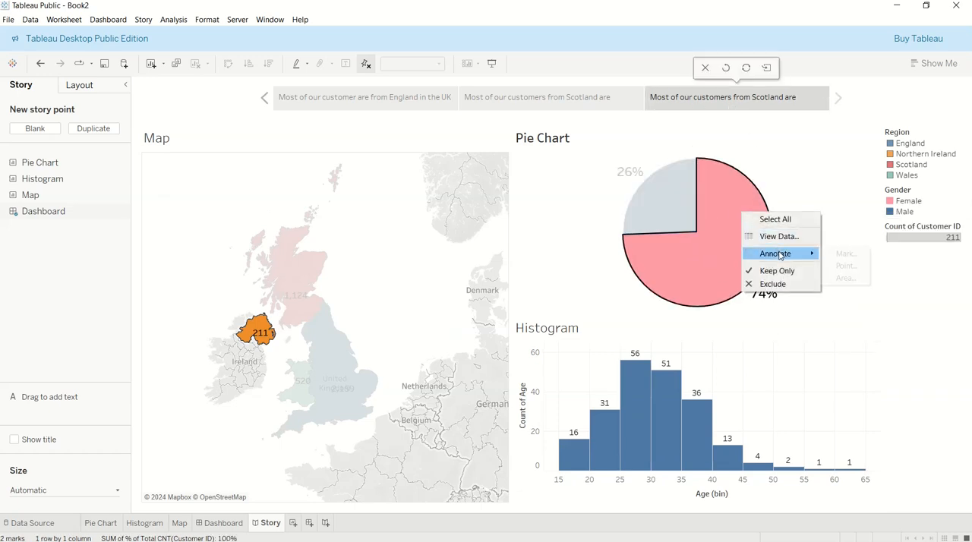
pyautogui.click(838, 255)
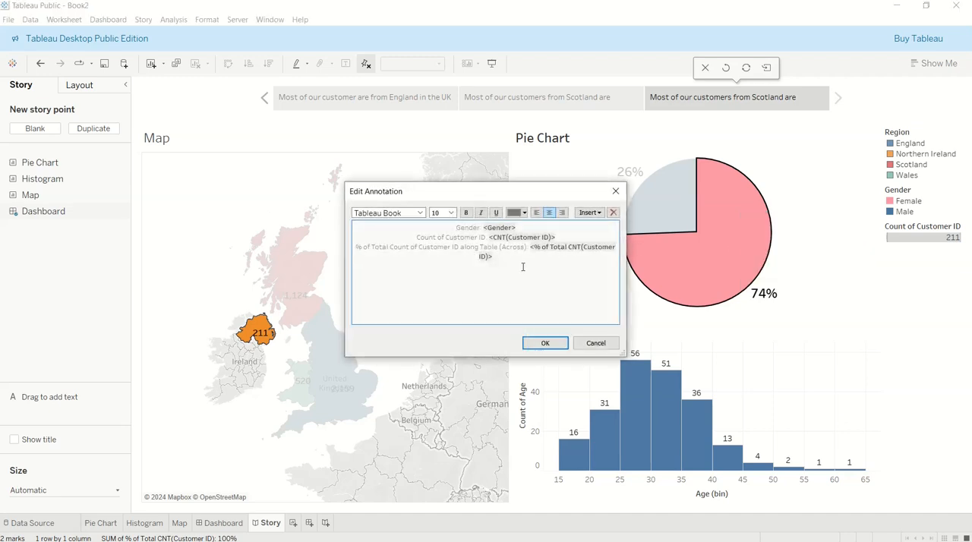
pyautogui.hotkey('ctrl', 'a')
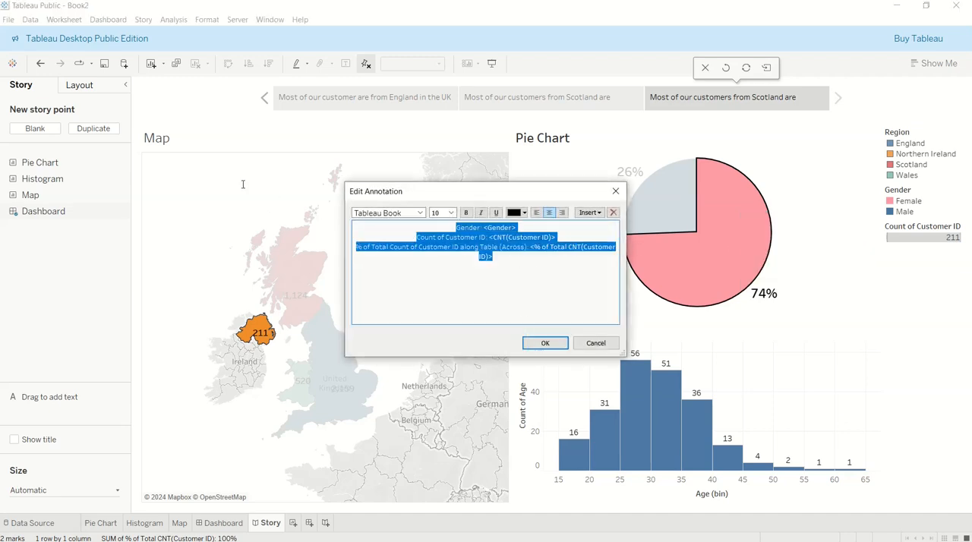
pyautogui.click(612, 342)
# Add a mark annotation to the pie chart's Female slice and place it in the empty space beside the pie
pyautogui.rightClick(715, 229)
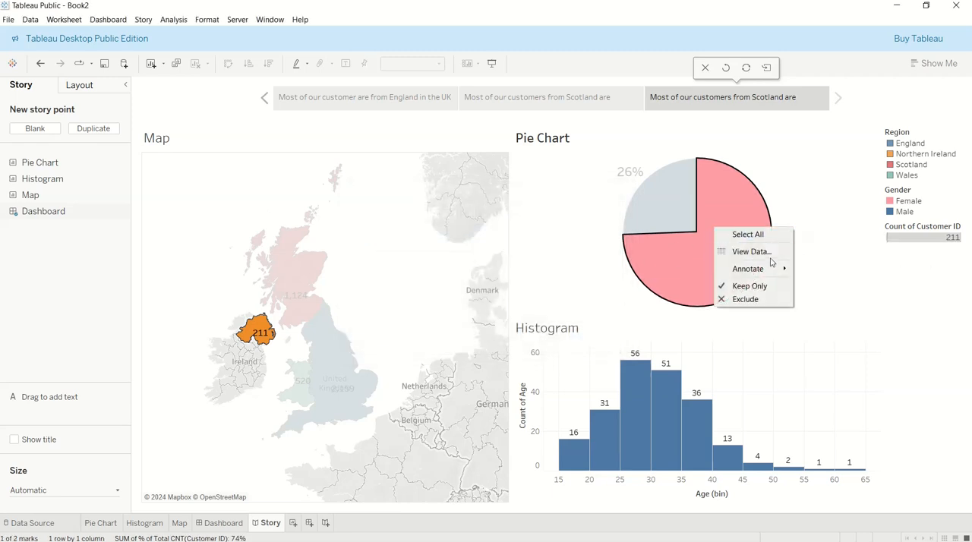
pyautogui.moveTo(765, 274)
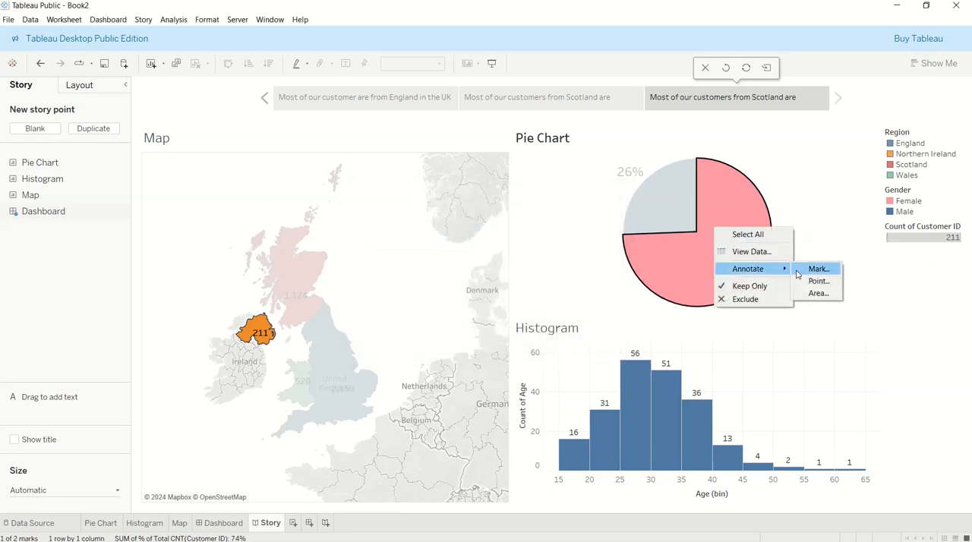
pyautogui.click(819, 269)
pyautogui.click(544, 343)
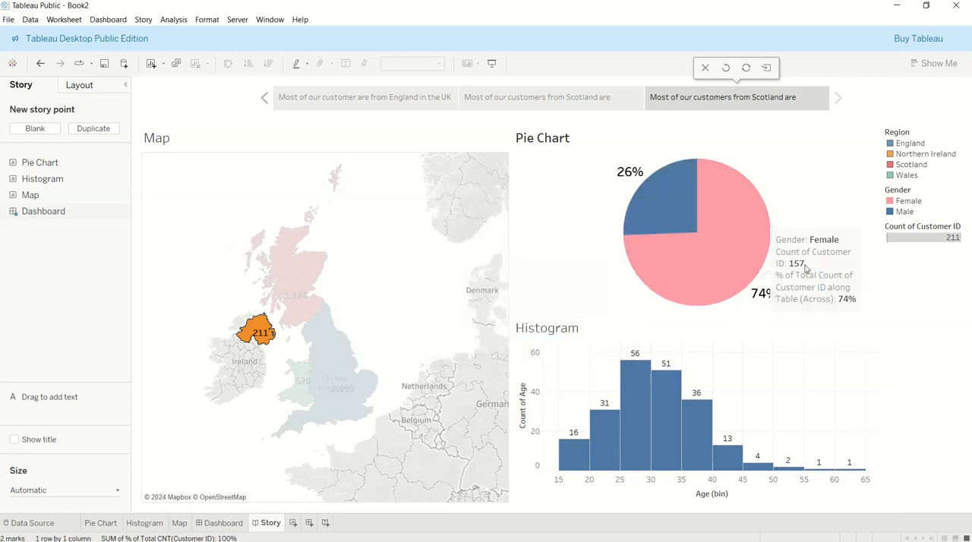
pyautogui.click(805, 263)
pyautogui.moveTo(807, 264)
pyautogui.mouseDown()
pyautogui.moveTo(854, 259)
pyautogui.moveTo(847, 149)
pyautogui.moveTo(847, 169)
pyautogui.mouseUp()
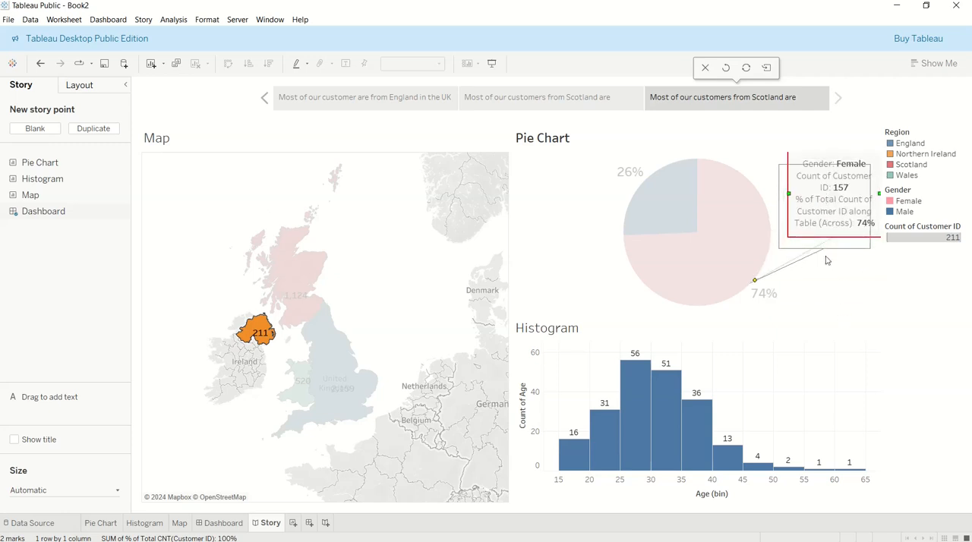
pyautogui.click(826, 260)
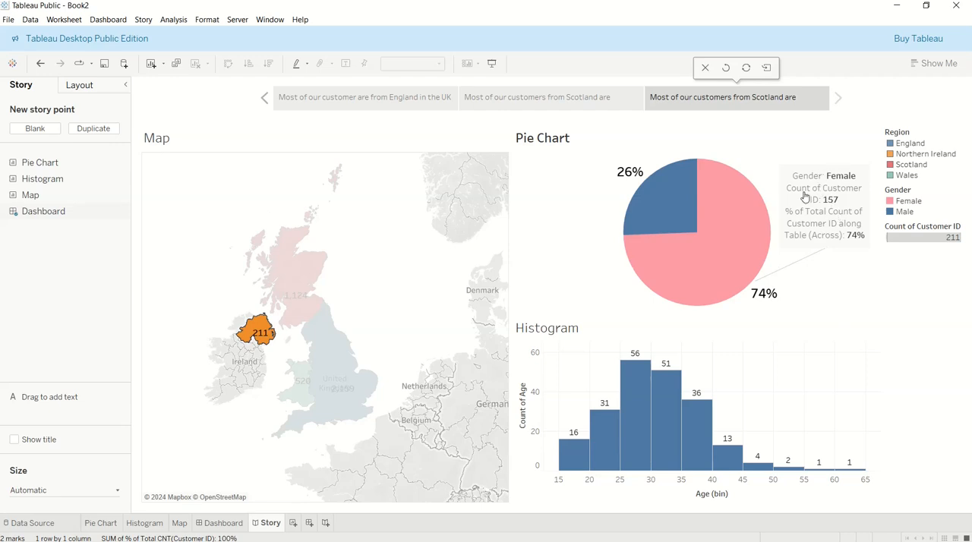
# Replace the Female slice annotation's text with "Most of our customers are Female"
pyautogui.click(803, 199)
pyautogui.doubleClick(814, 202)
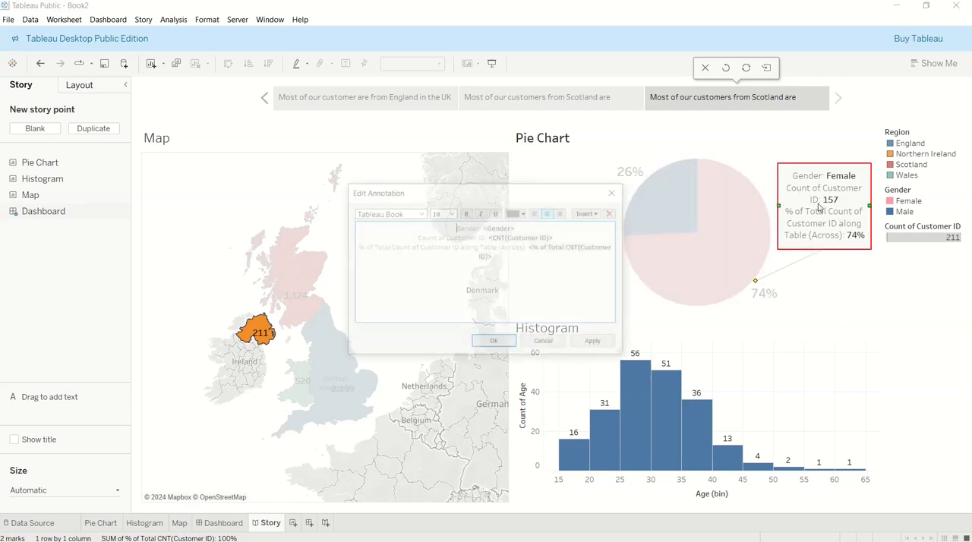
pyautogui.click(504, 255)
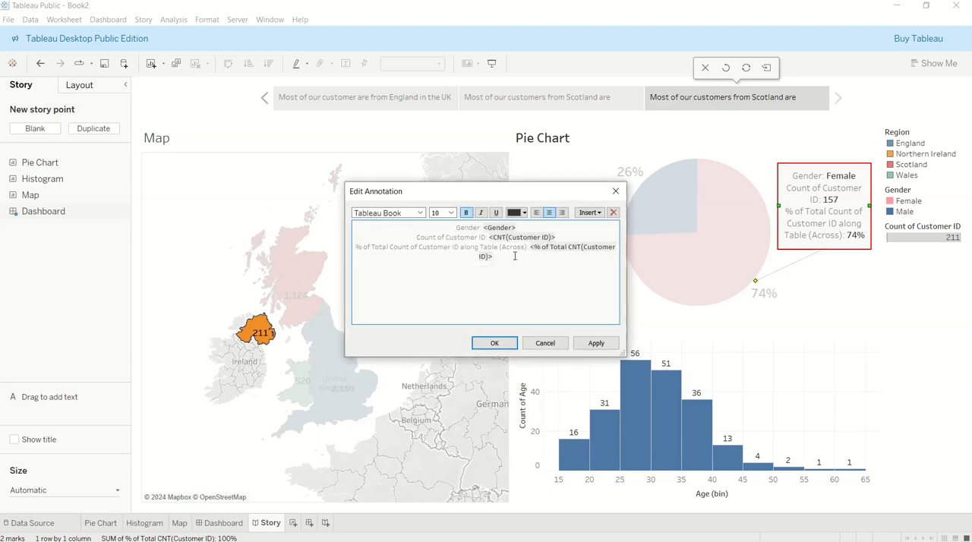
pyautogui.moveTo(515, 256); pyautogui.dragTo(360, 228)
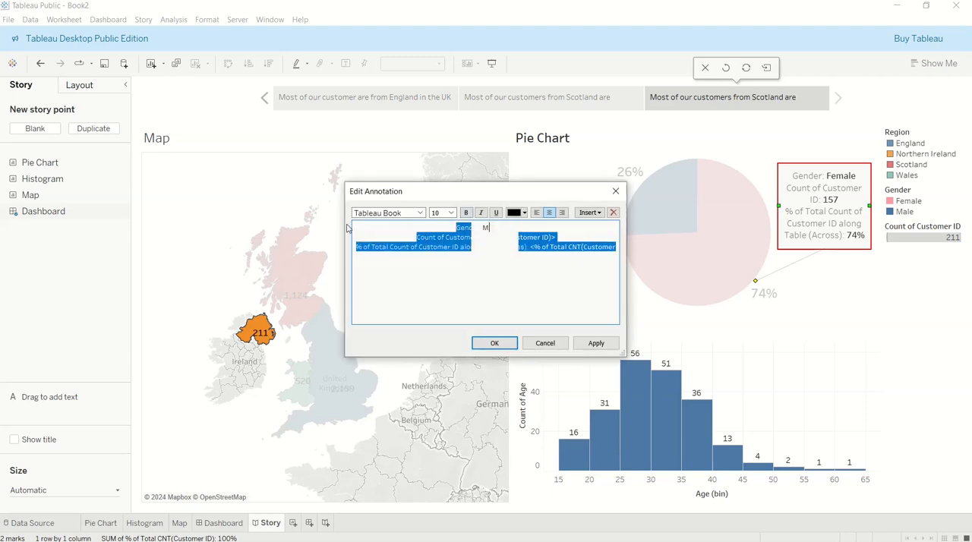
pyautogui.write('Most ou')
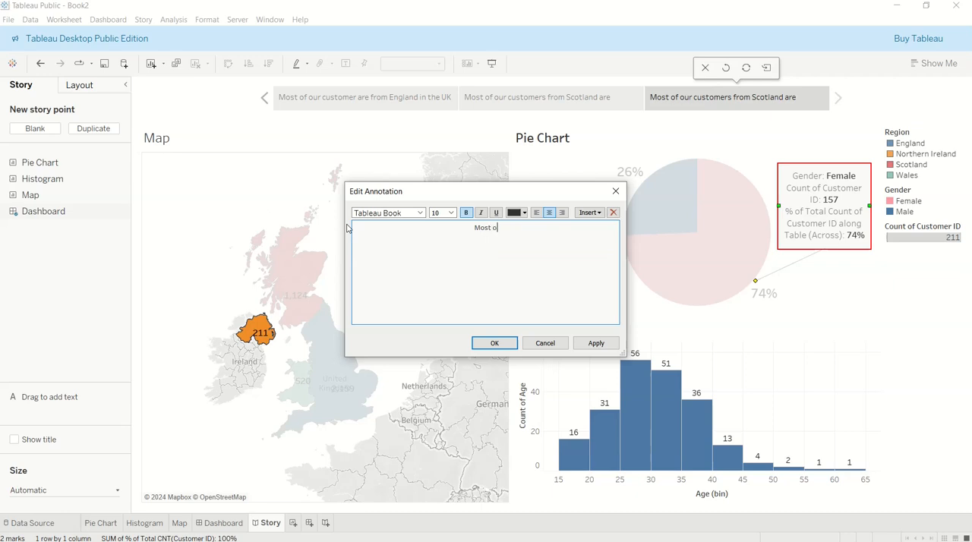
pyautogui.press('BackSpace')
pyautogui.write('four customers ar e')
pyautogui.press('BackSpace')
pyautogui.press('BackSpace')
pyautogui.write('e Female')
pyautogui.click(494, 343)
pyautogui.click(820, 255)
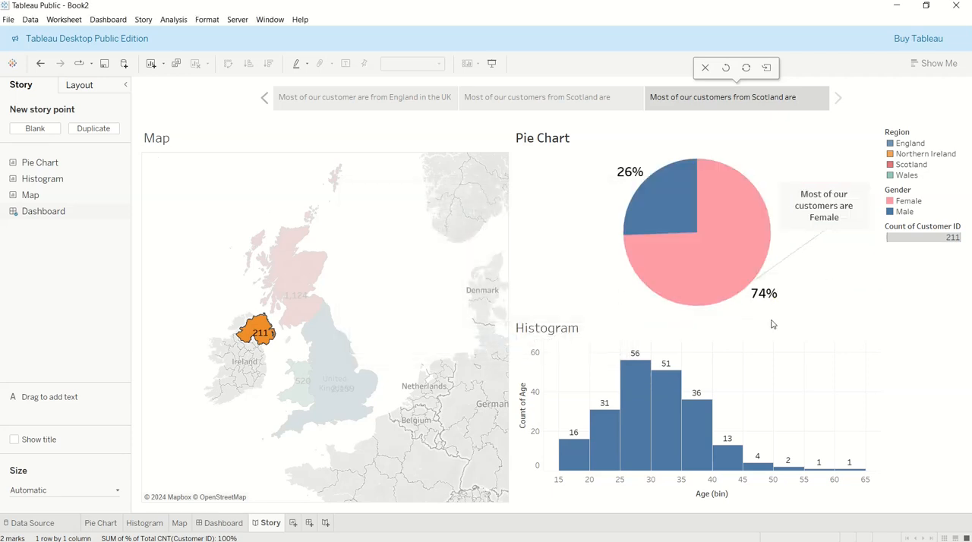
# Review the first two story points, and replace the third story point's caption with "Ireland, the..."
pyautogui.click(580, 99)
pyautogui.click(373, 103)
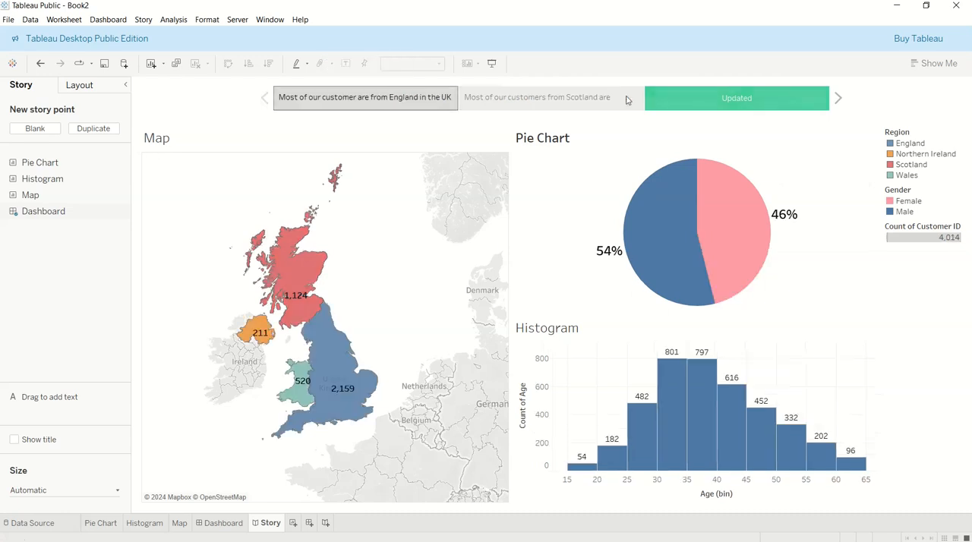
pyautogui.click(744, 105)
pyautogui.doubleClick(781, 101)
pyautogui.doubleClick(781, 101)
pyautogui.tripleClick(813, 102)
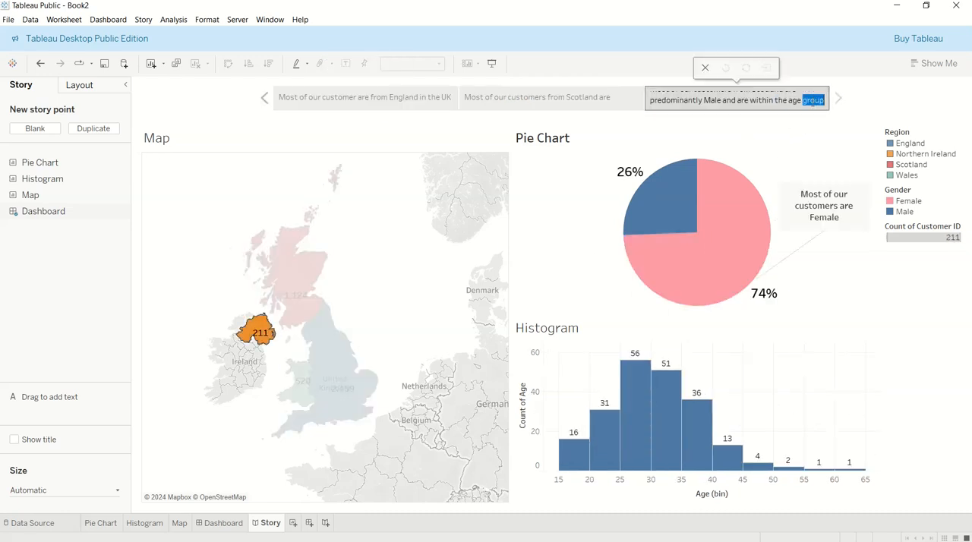
pyautogui.press('BackSpace')
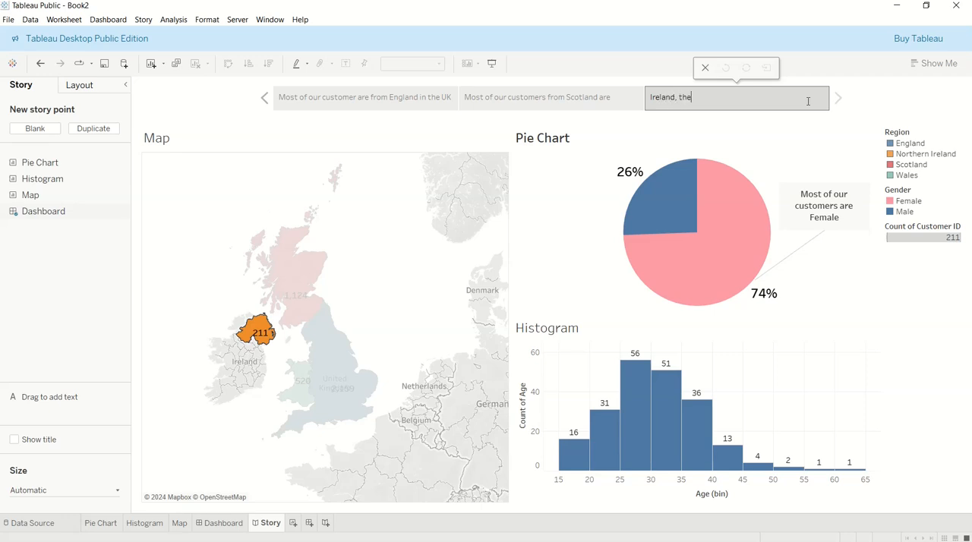
pyautogui.press('Return')
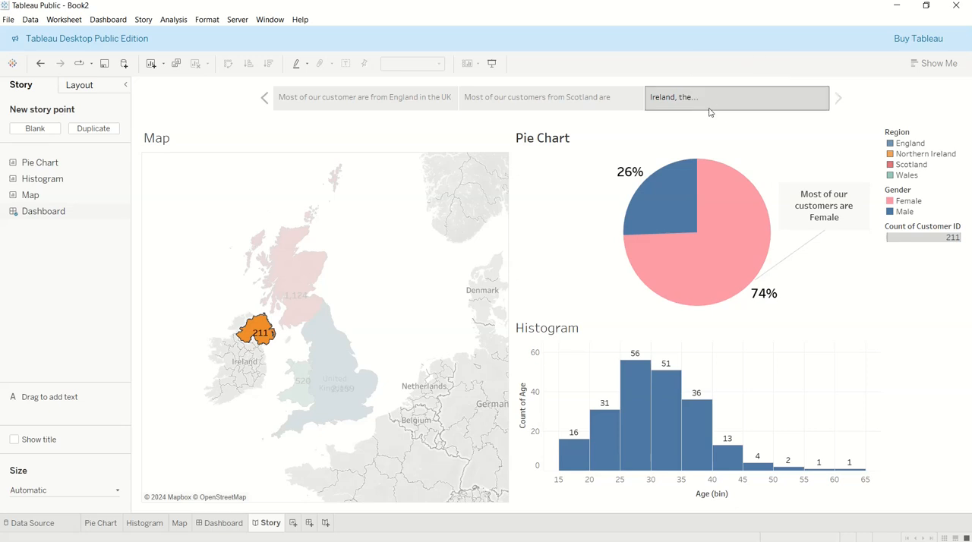
# Increase the height of the story's caption boxes to fit two lines of text, and reopen the third story point
pyautogui.click(597, 97)
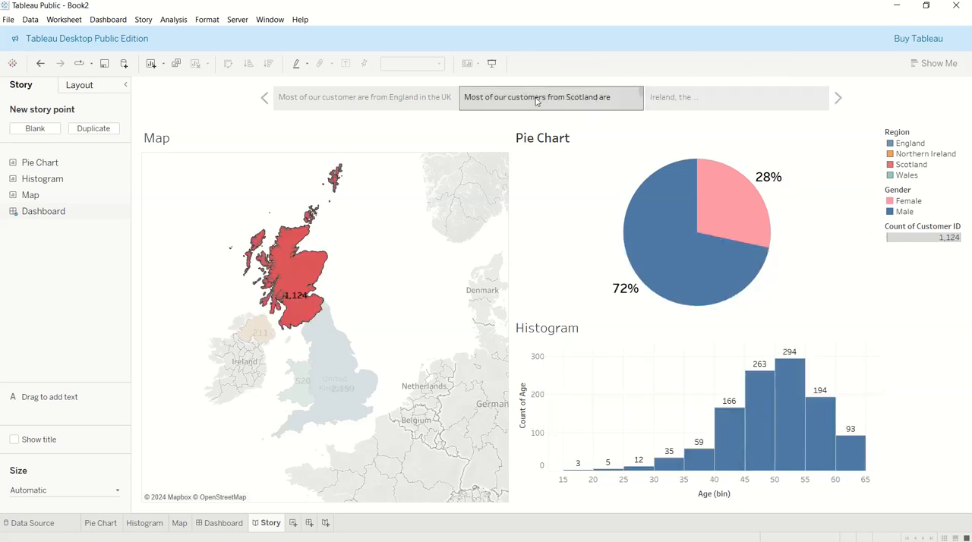
pyautogui.moveTo(540, 111); pyautogui.dragTo(543, 120)
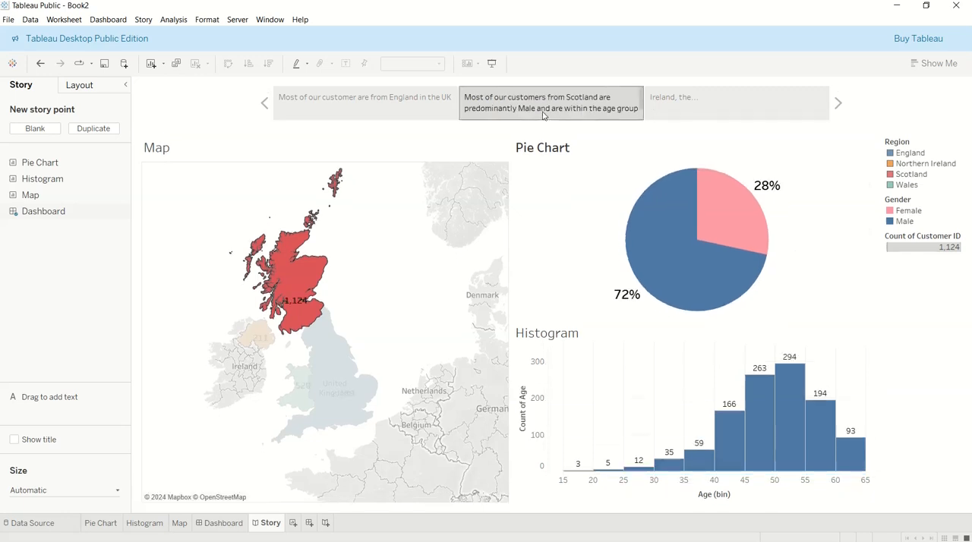
pyautogui.click(743, 112)
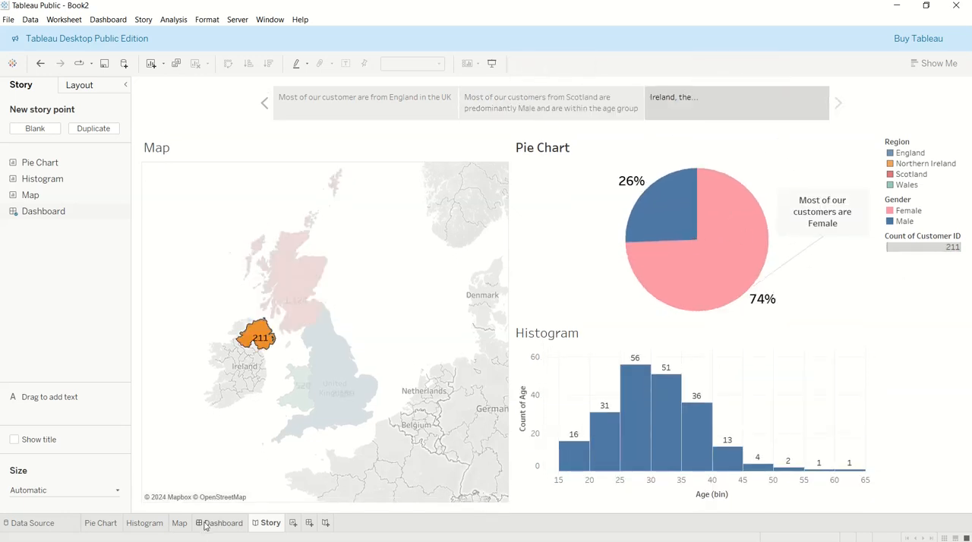
# Try Scotland as the third story point's map filter, reselect Northern Ireland, and view the first story point
pyautogui.moveTo(203, 522)
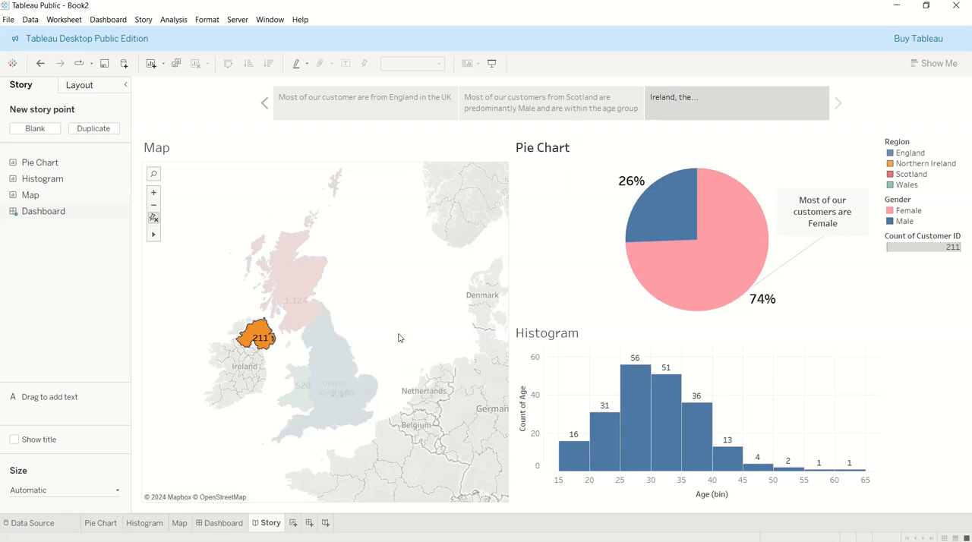
pyautogui.click(287, 304)
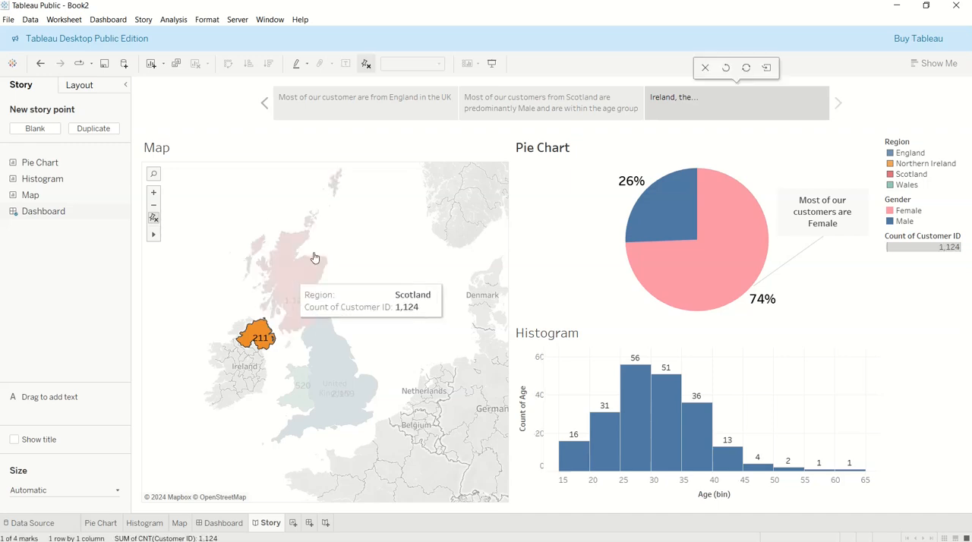
pyautogui.click(263, 323)
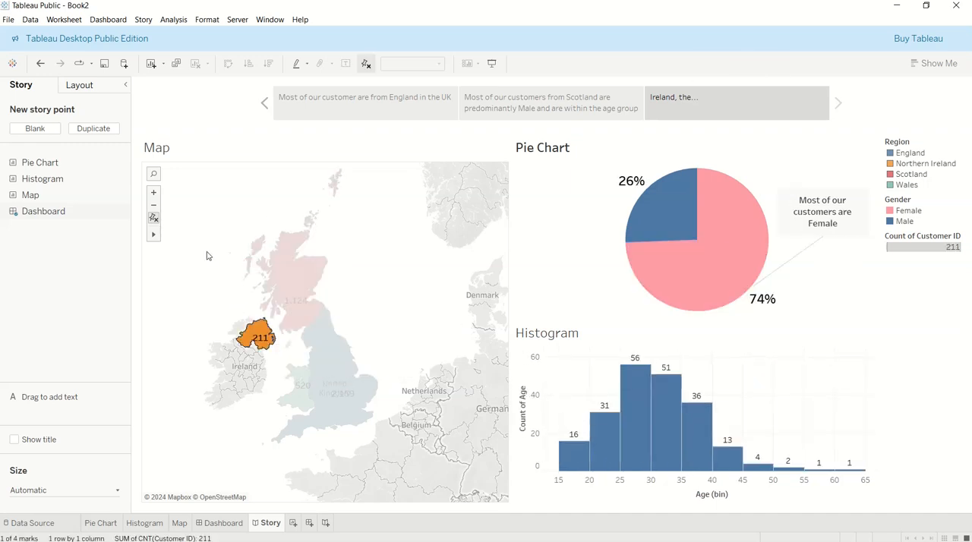
pyautogui.click(430, 112)
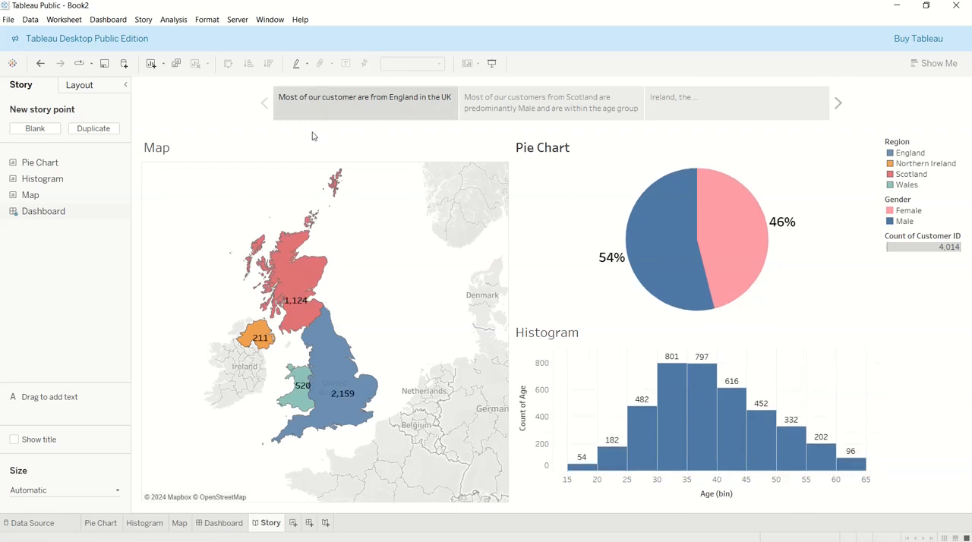